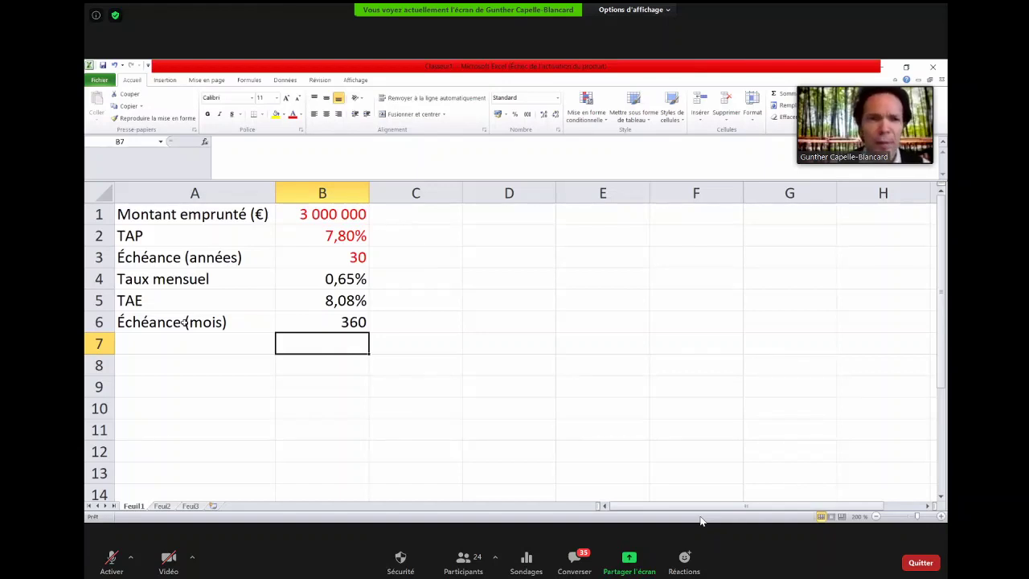
Enter the header "Période" in cell A8 and the first period number 1 in cell A9.
key(Return)
key(Left)
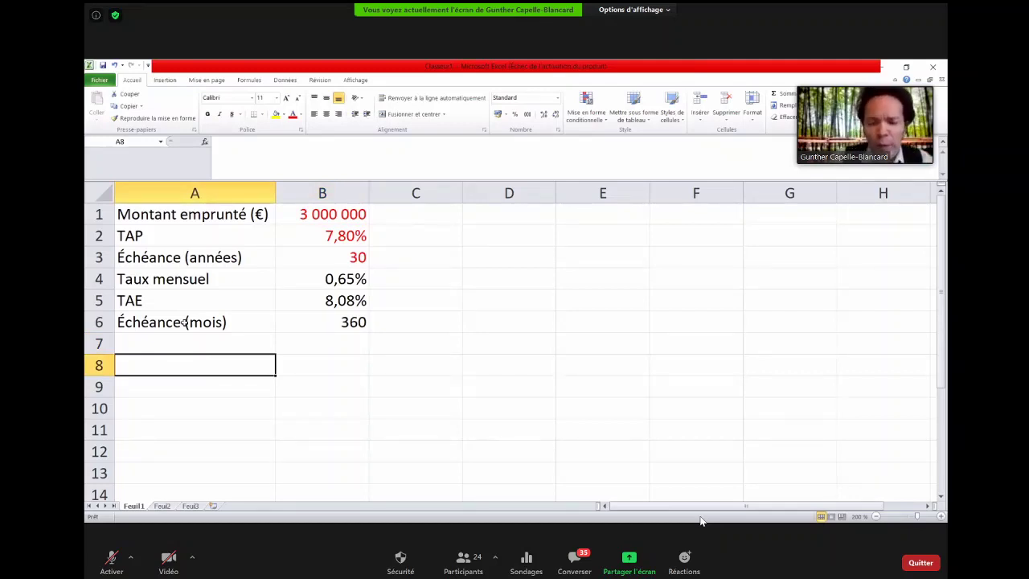
text(Pério)
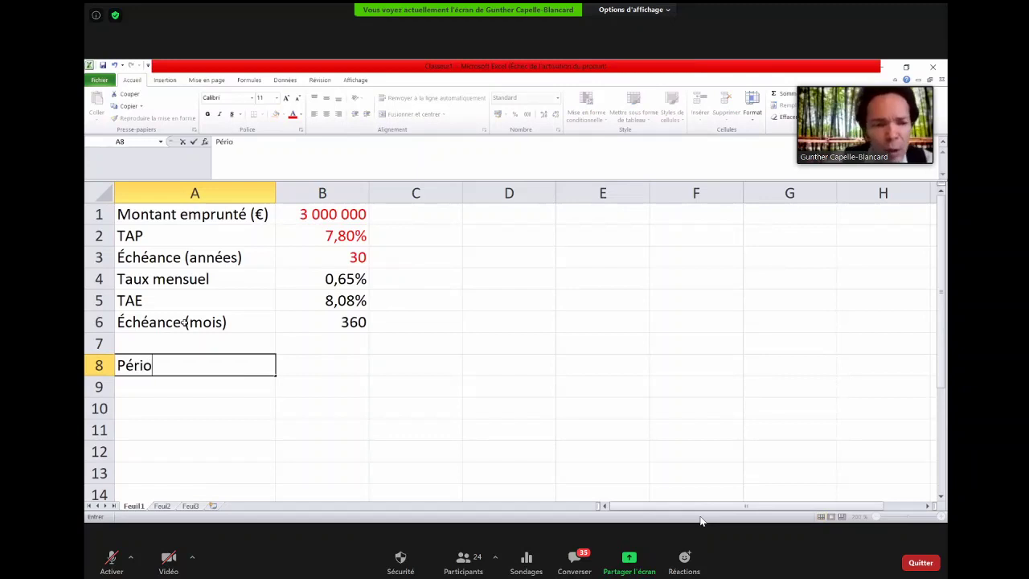
text(de)
key(Return)
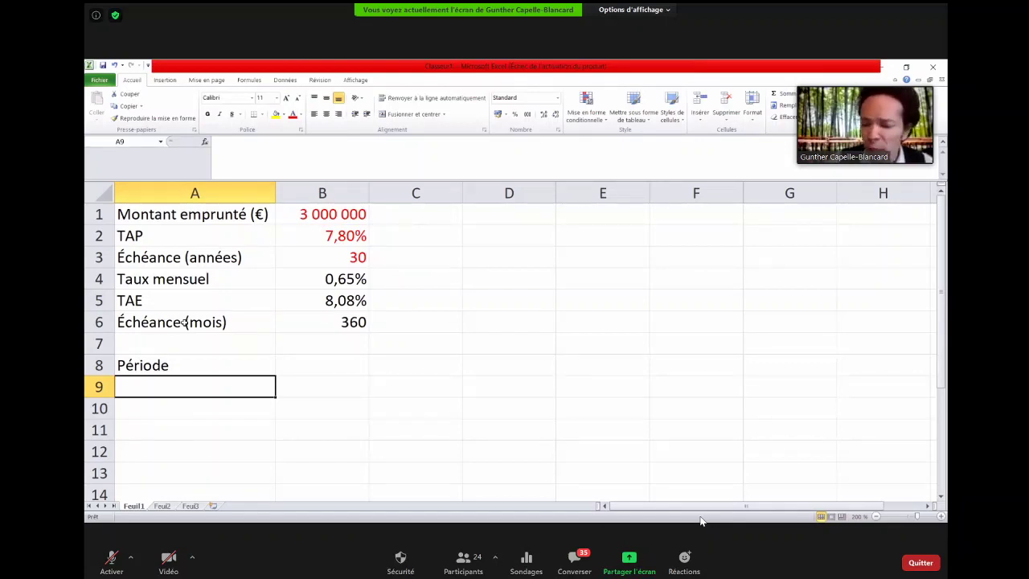
text(1)
key(Return)
key(Up)
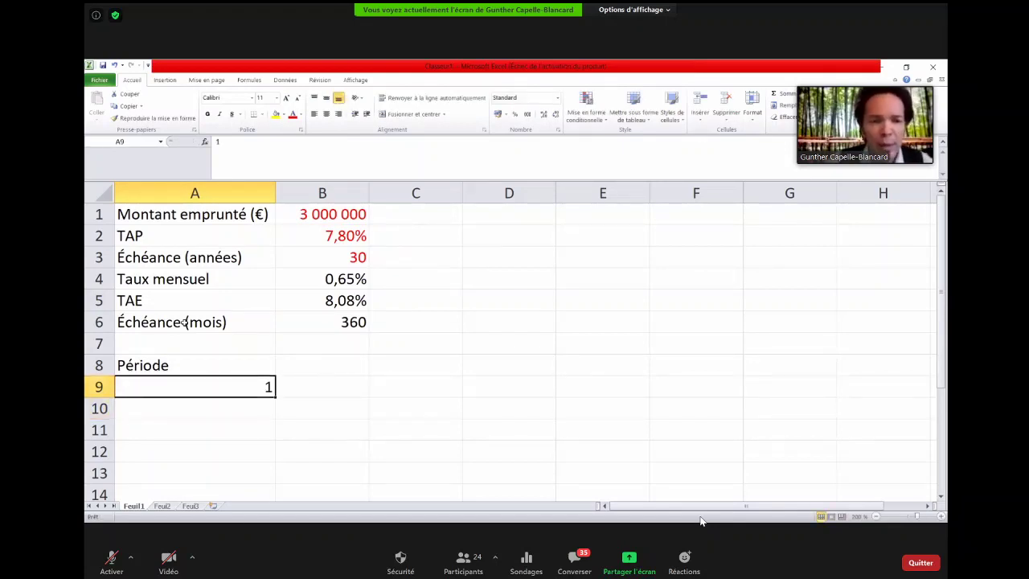
Enter the headers "Intérêts" in B8 and "Remboursement en capital" in C8.
key(Up)
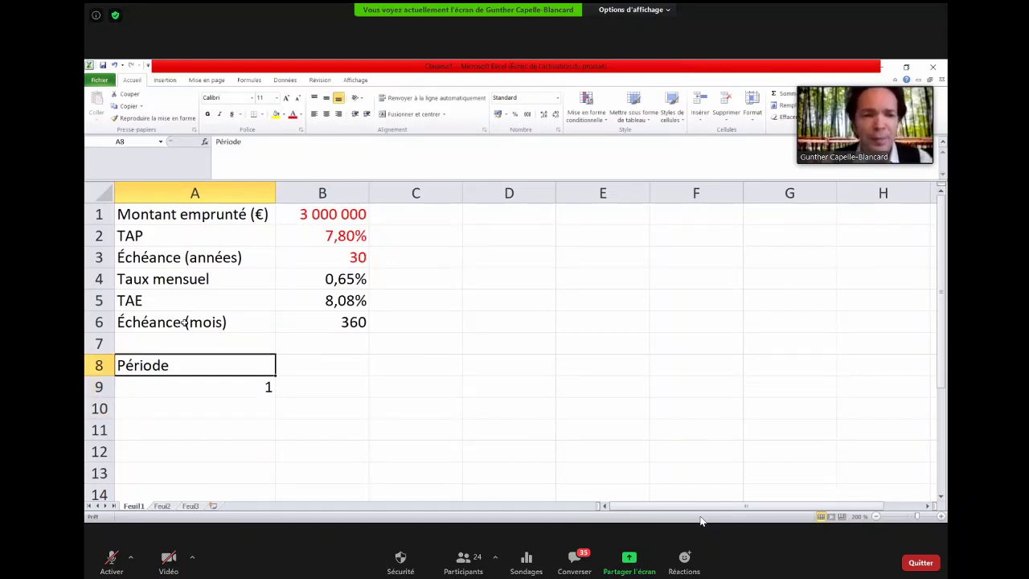
key(Right)
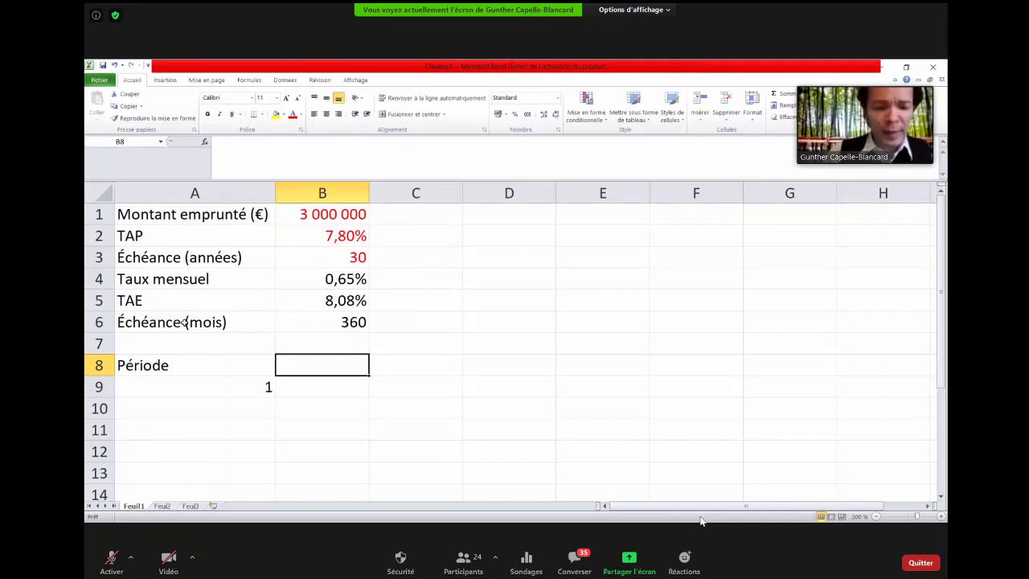
text(Intérêts)
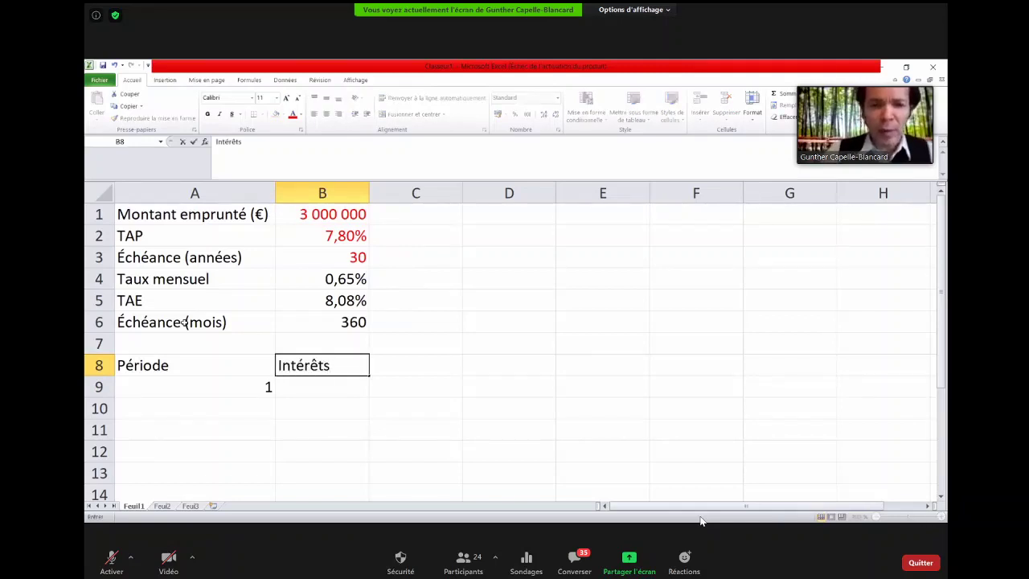
key(Tab)
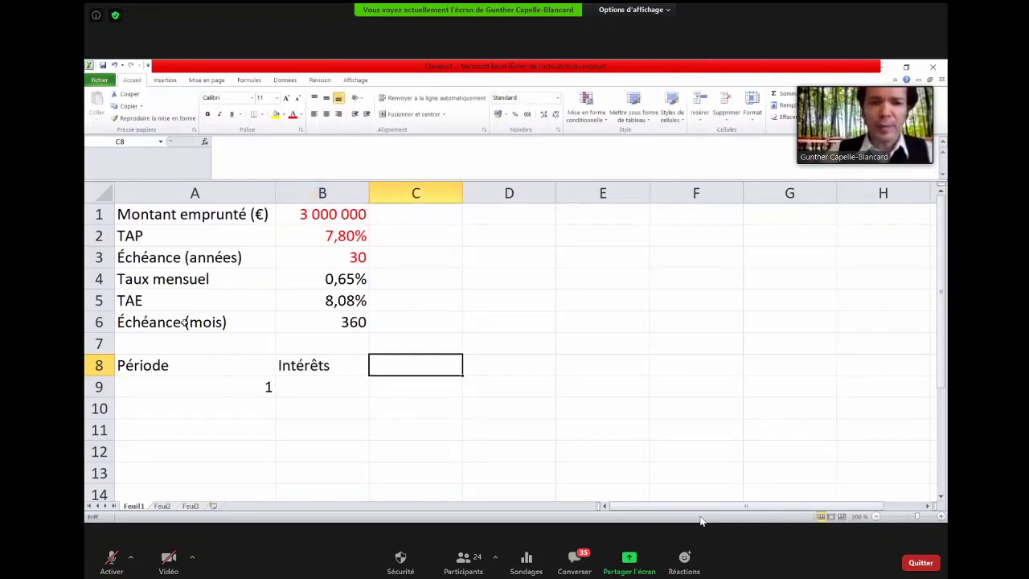
text(Remb)
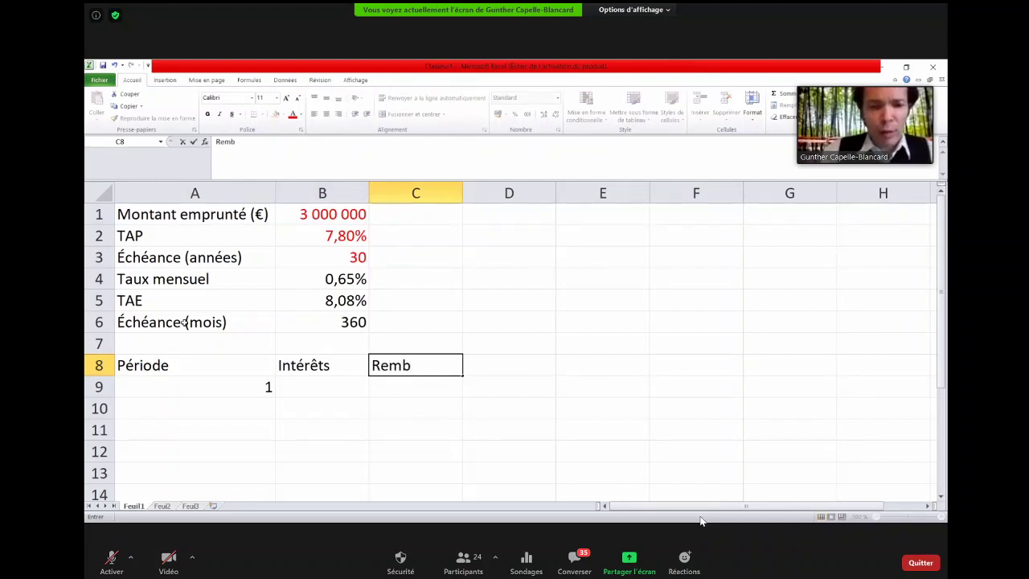
text(oursmeent)
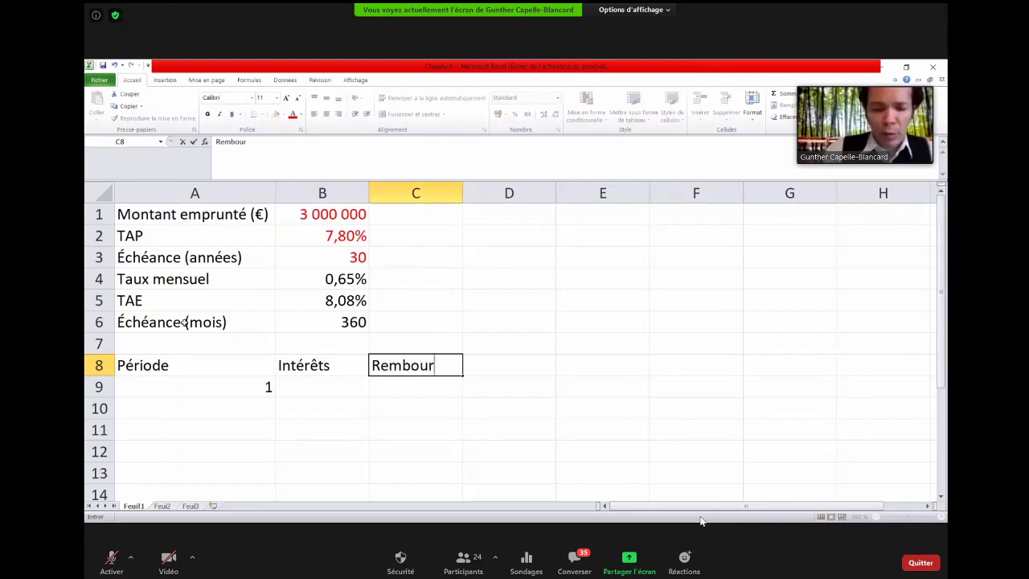
key(BackSpace)
key(BackSpace)
key(BackSpace)
key(BackSpace)
key(BackSpace)
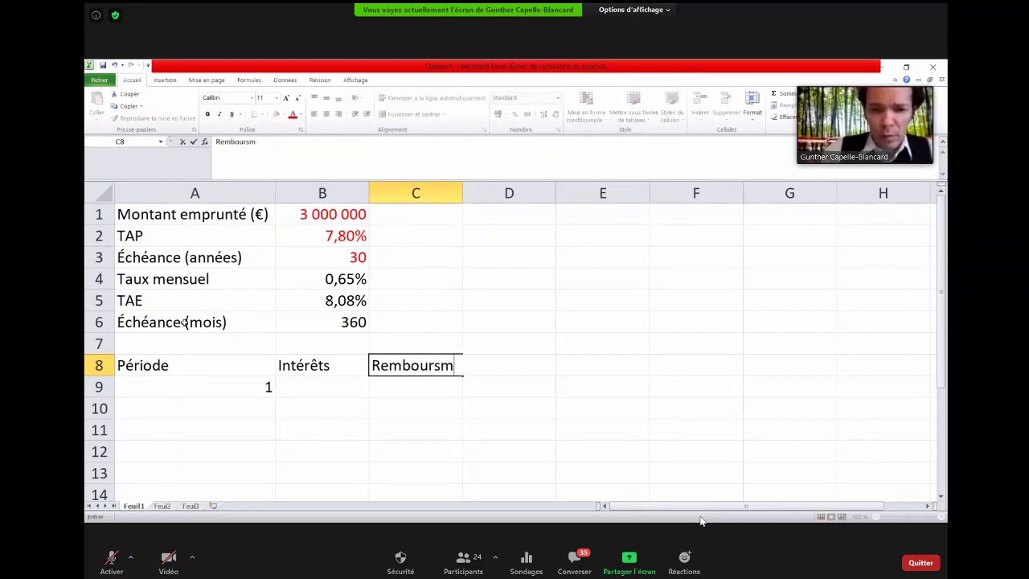
text(ement en )
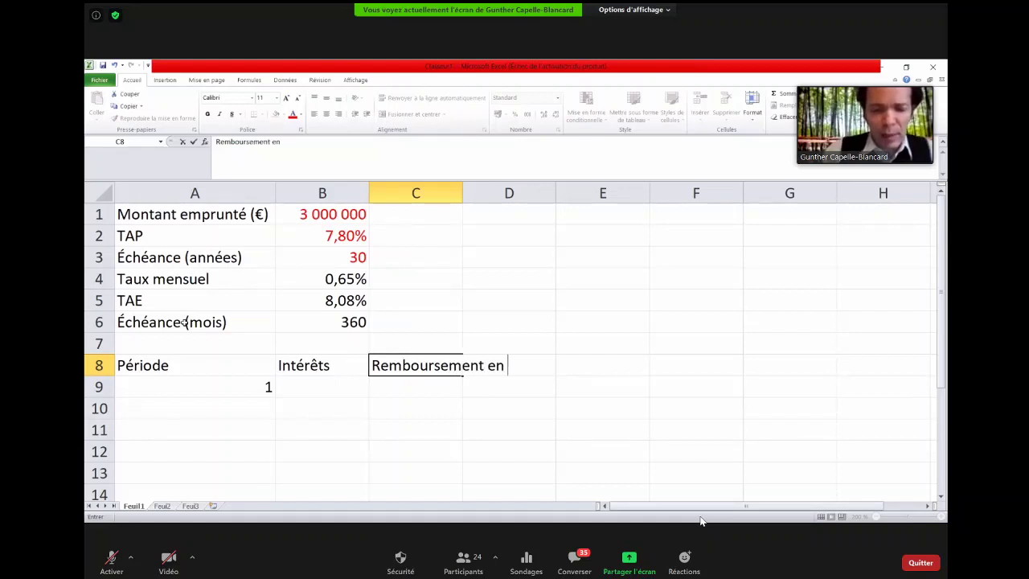
text(capital)
key(Return)
Move the "Intérêts" and "Remboursement en capital" headers one column over to C8:D8, freeing B8.
key(Up)
key(Left)
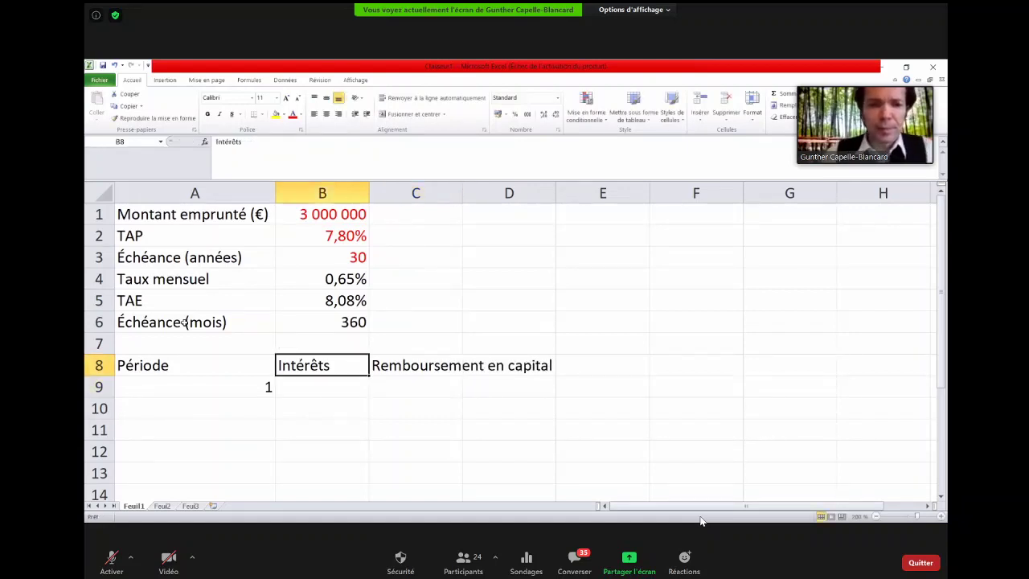
key(shift+Right)
key(ctrl+x)
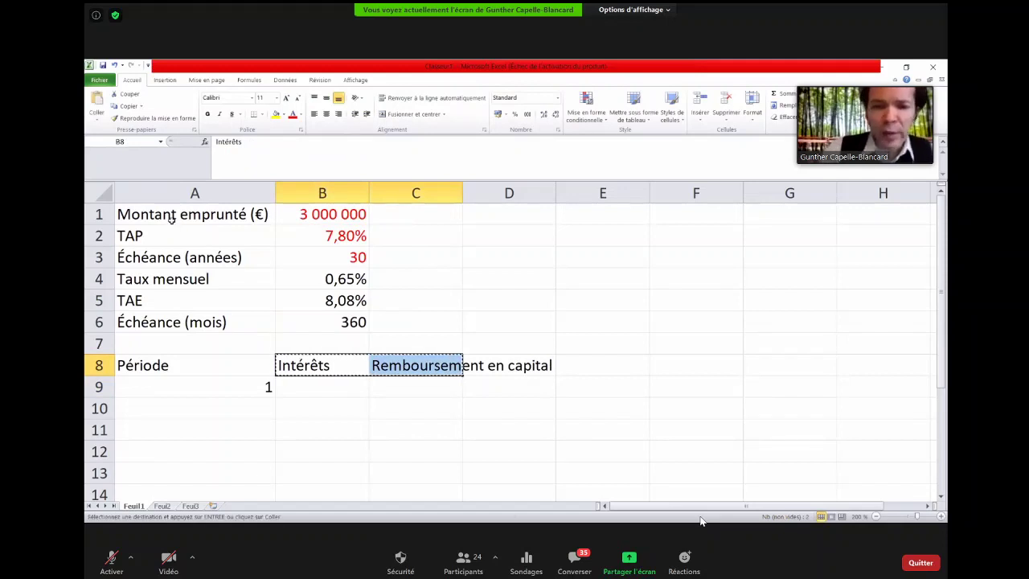
key(Right)
key(ctrl+v)
key(Left)
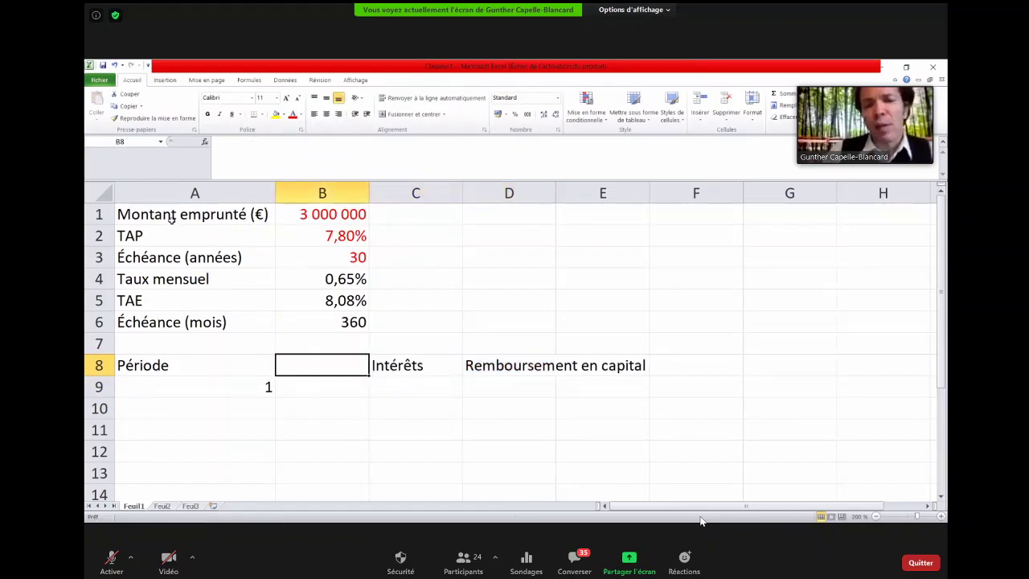
Centre and wrap the "Remboursement en capital" header in D8, and widen column D to fit the word "Remboursement" on one line.
click(489, 368)
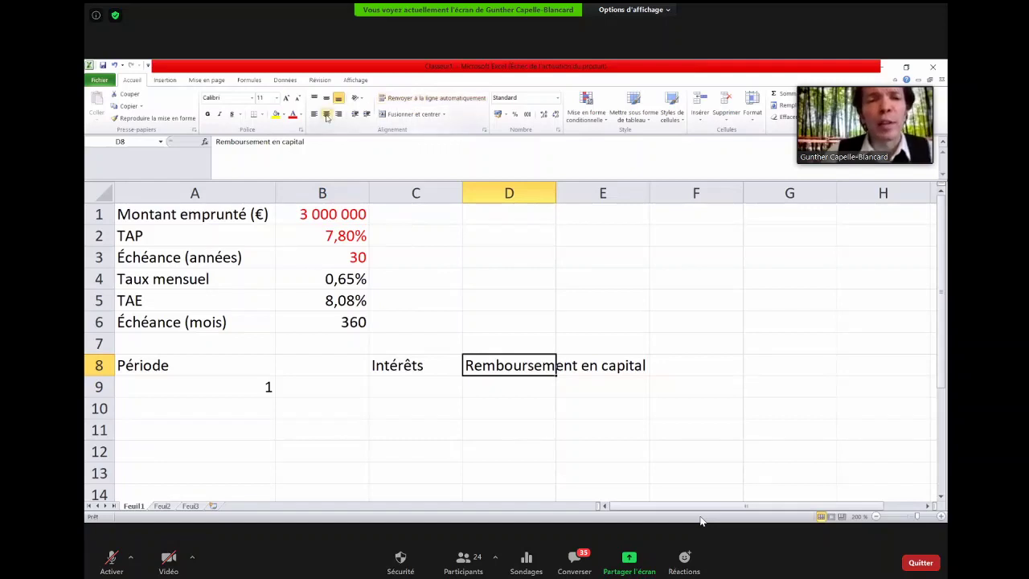
click(327, 115)
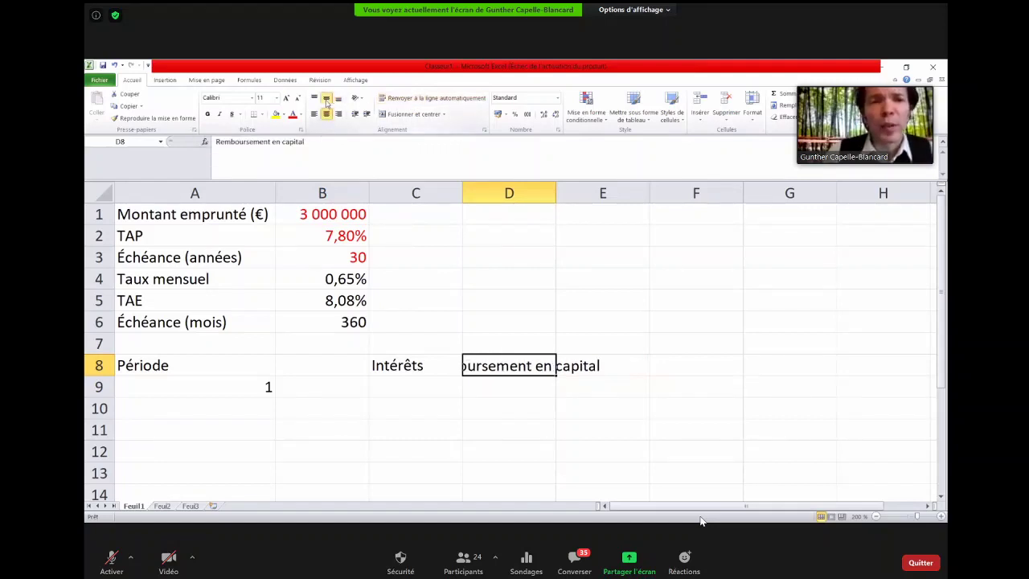
click(421, 99)
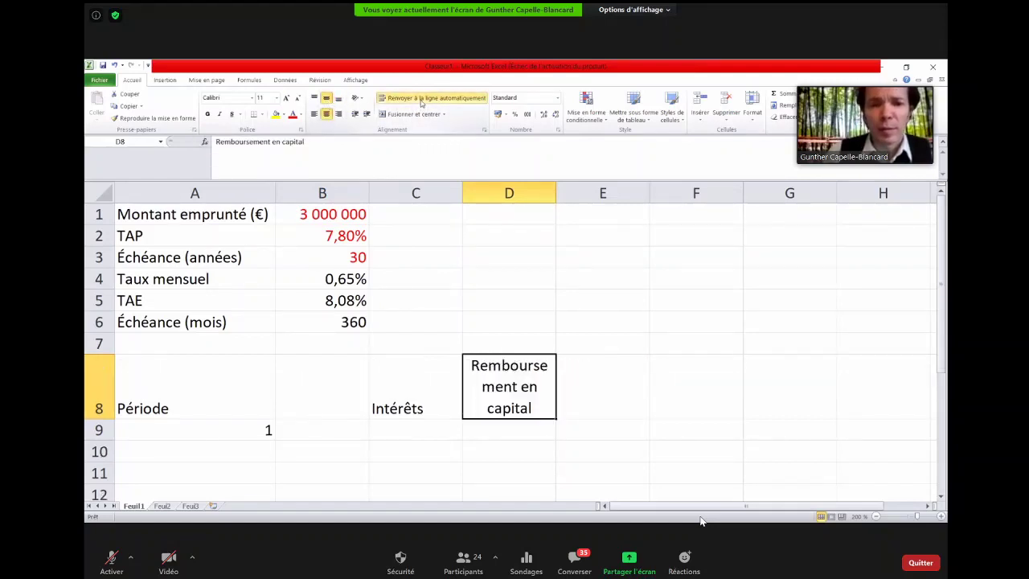
drag(556, 193, 581, 191)
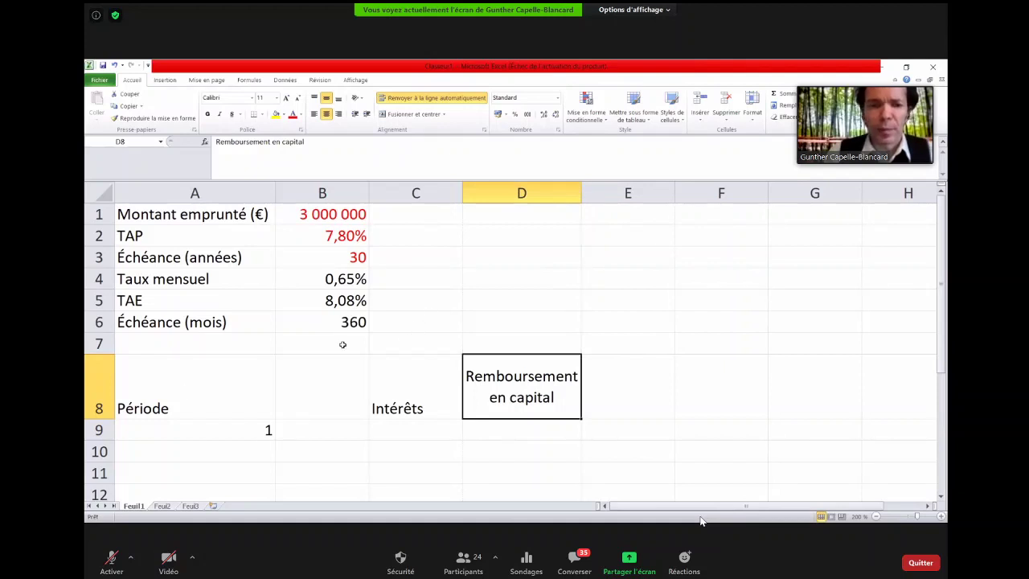
Centre all of row 8 both vertically and horizontally.
click(93, 381)
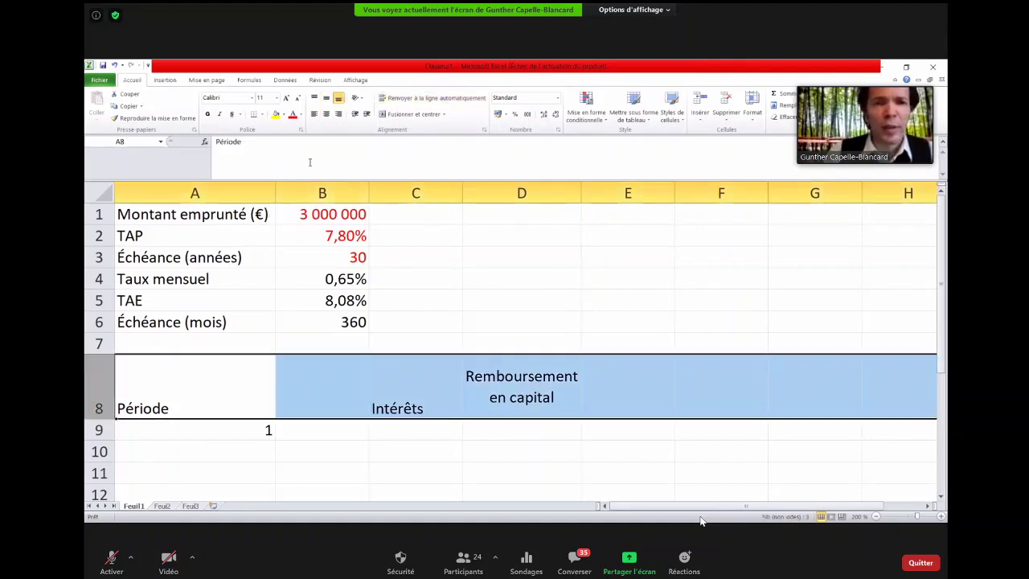
click(327, 97)
click(327, 113)
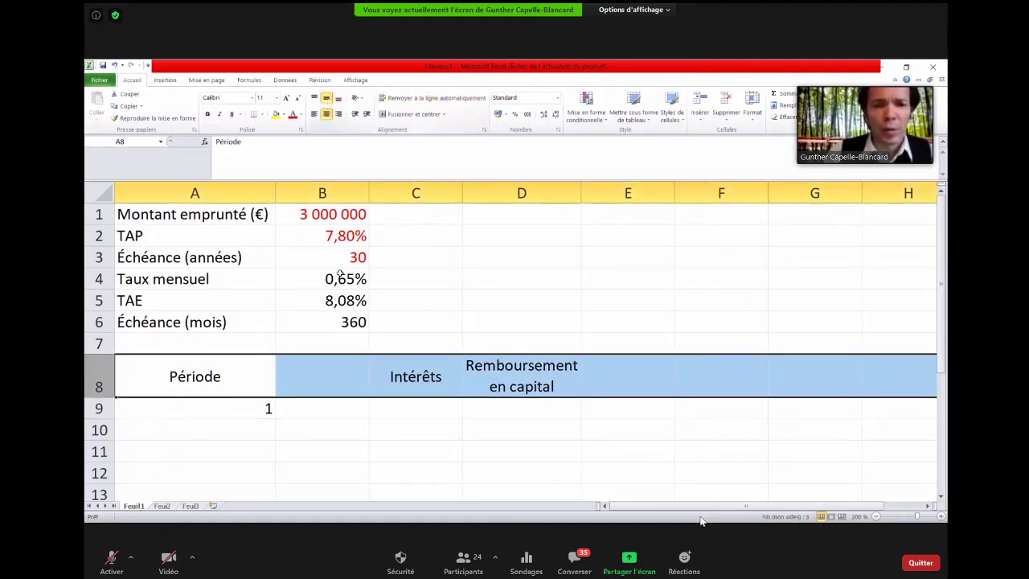
Enter the header "Capital restant dû" in B8 and wrap its text within the cell.
click(324, 371)
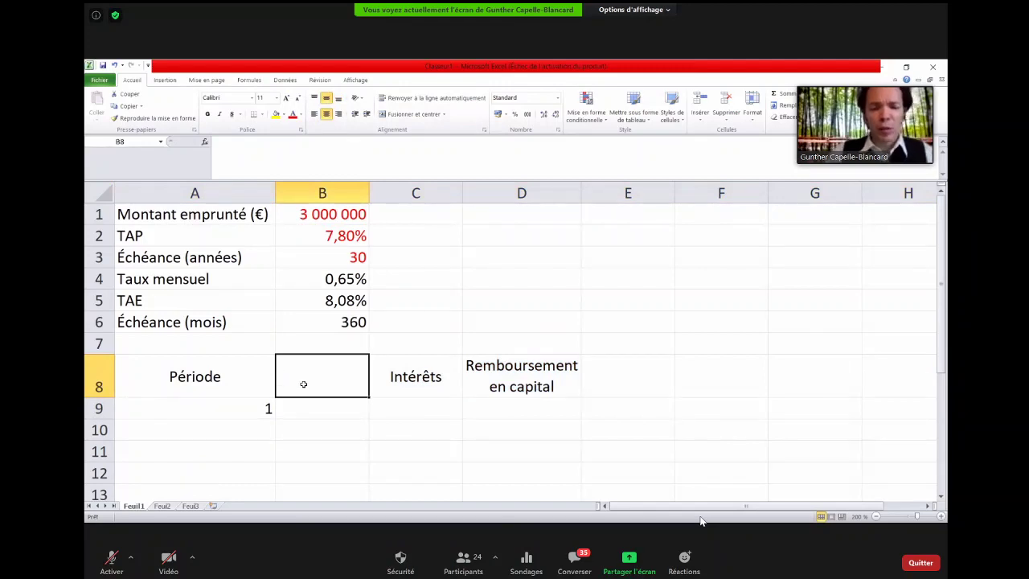
text(Capital)
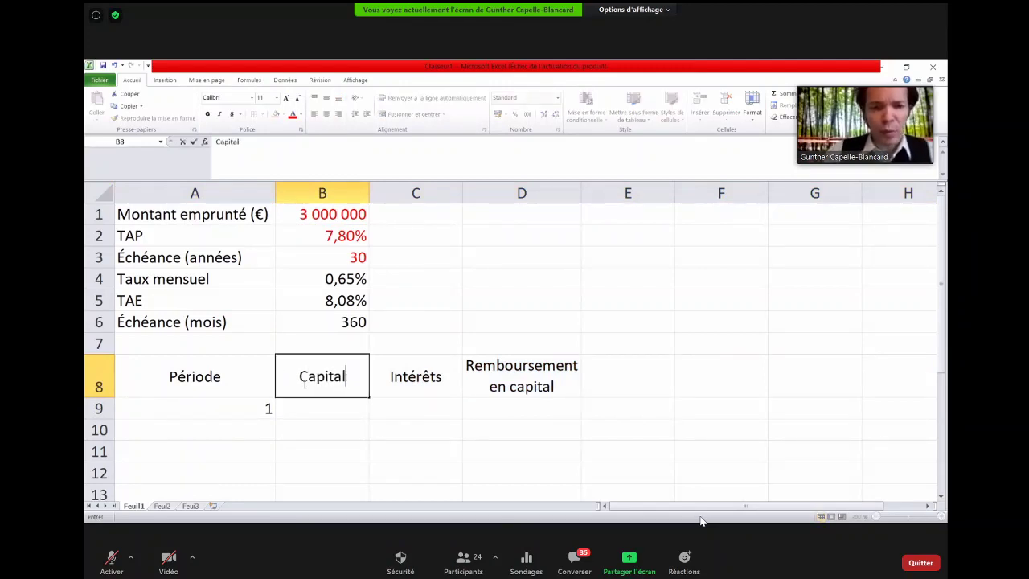
text( restan)
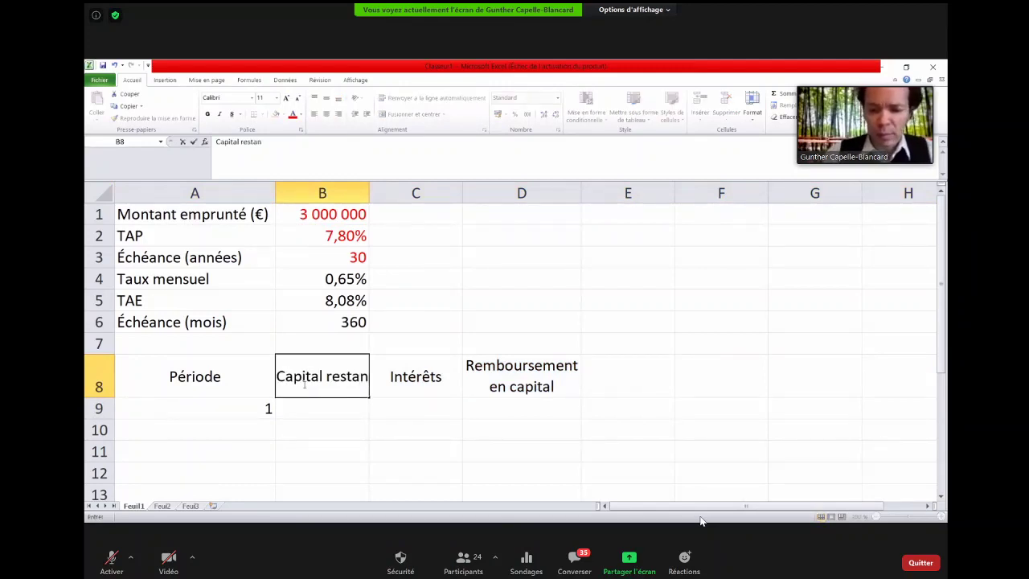
text(t dû)
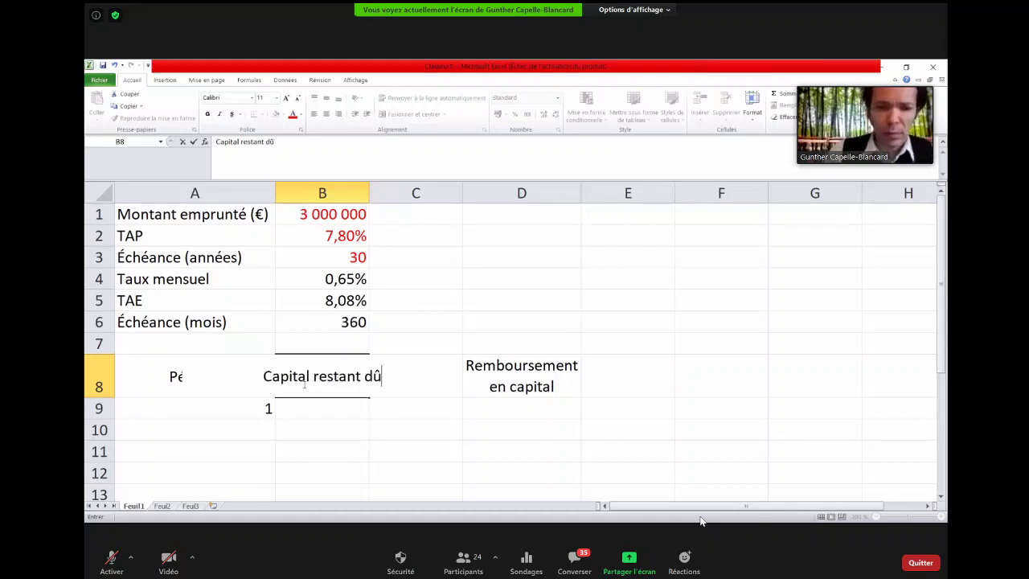
key(Return)
key(Up)
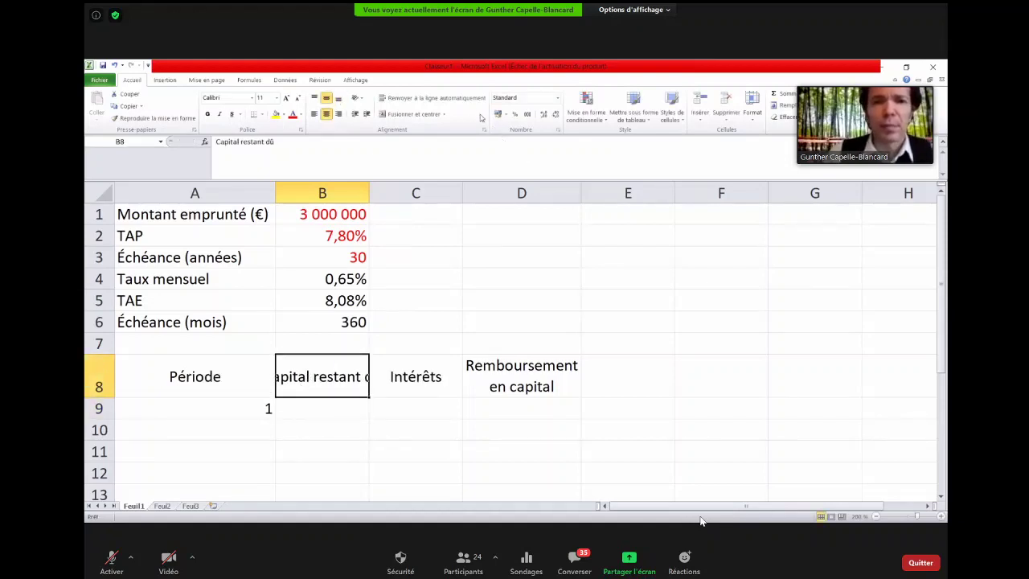
click(435, 97)
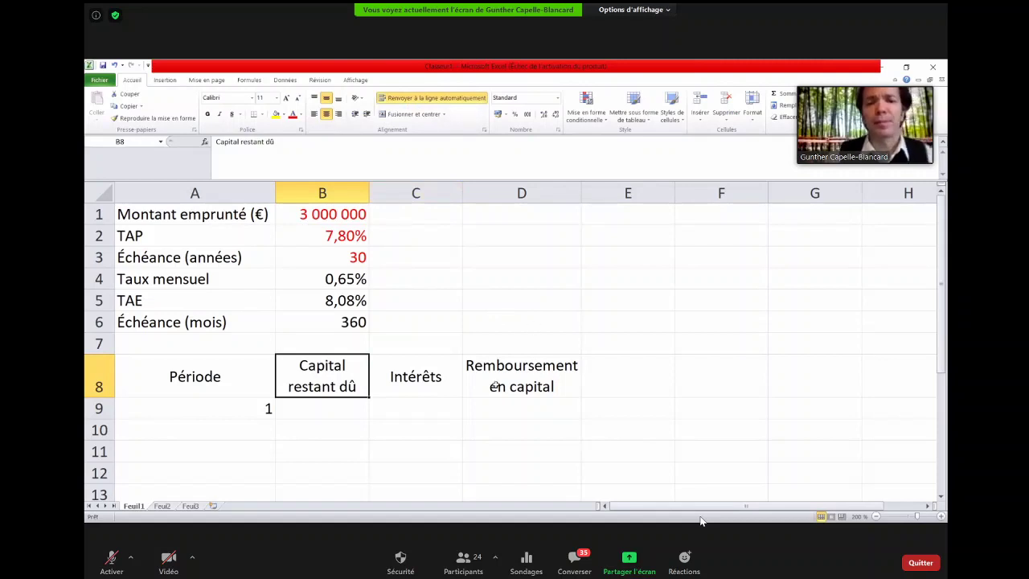
Enter the header "Mensualité" in cell E8, after the "Remboursement en capital" column.
click(431, 376)
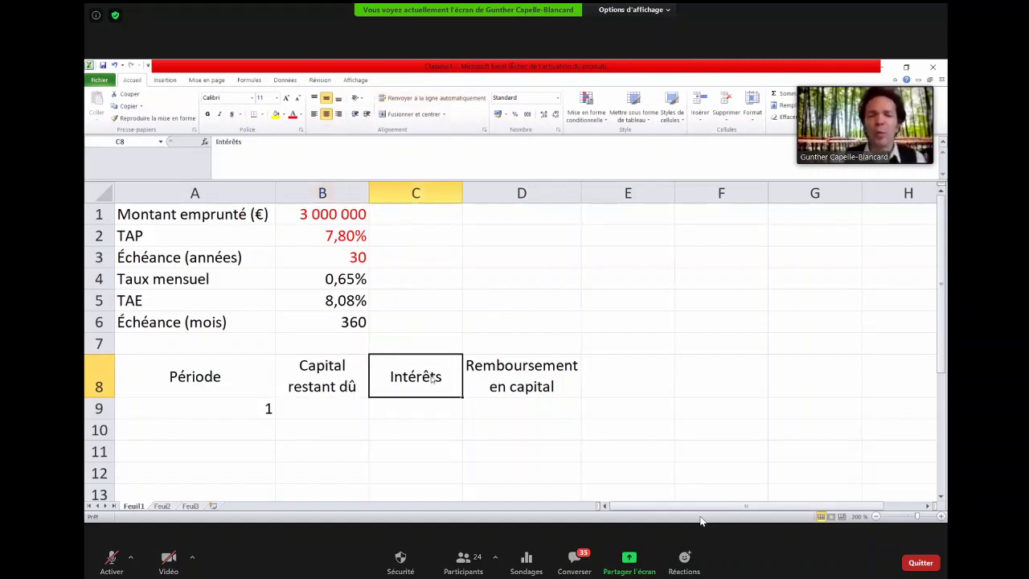
key(Right)
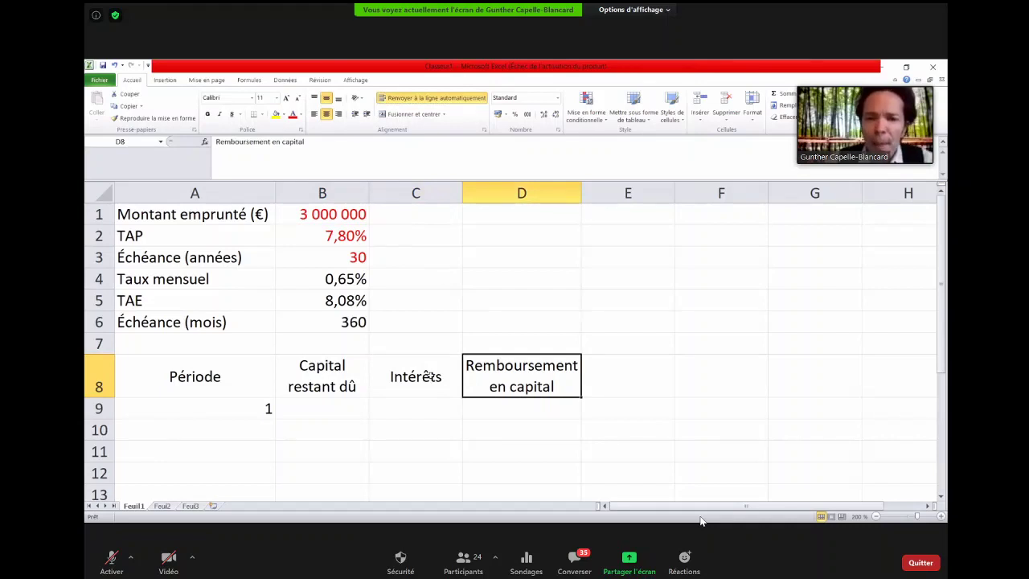
key(Right)
text(Men)
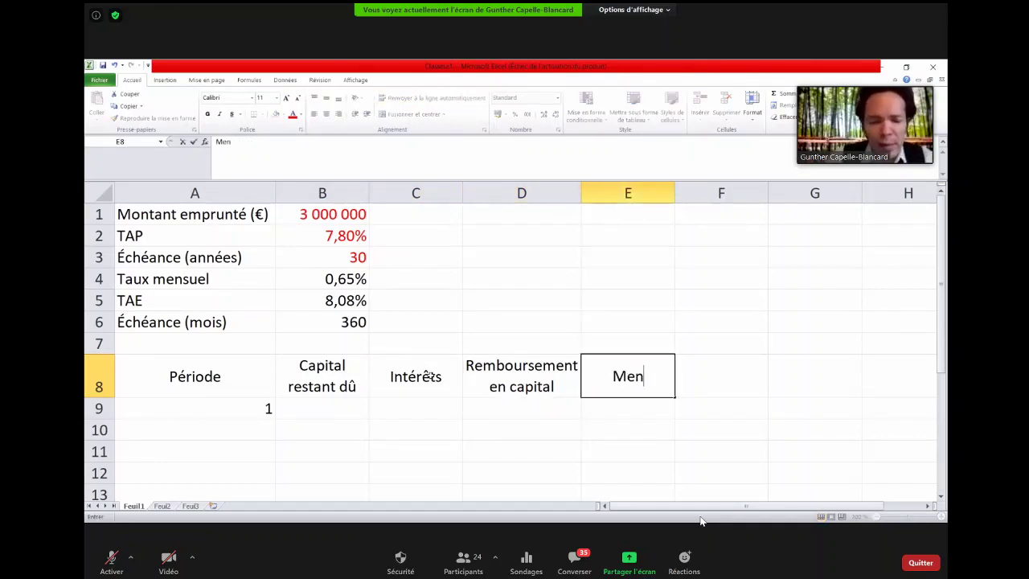
text(sualité)
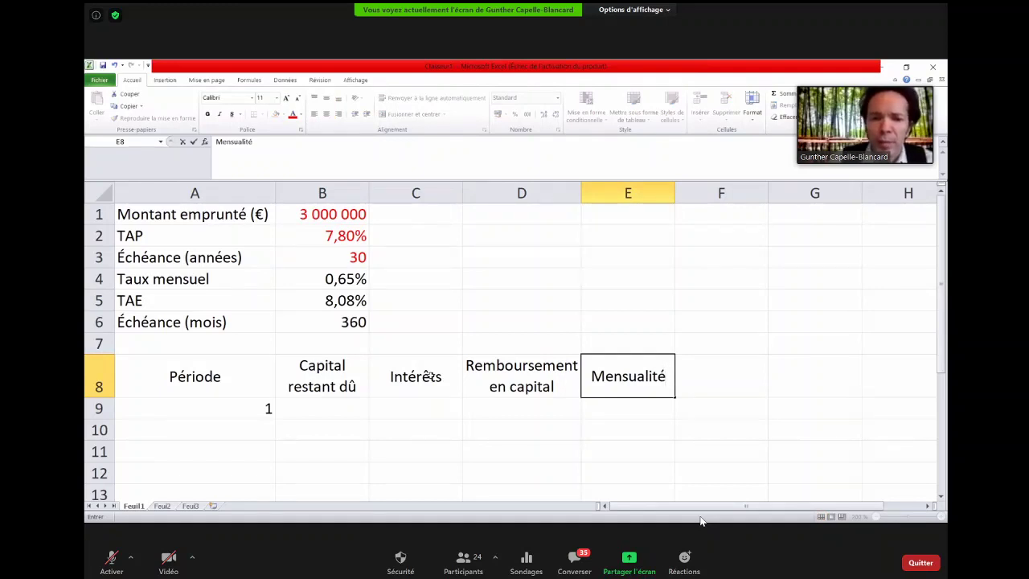
key(Return)
Enter the header "Capital restant dû (en fin de période)" in F8 and wrap its text within the cell.
key(Up)
key(Right)
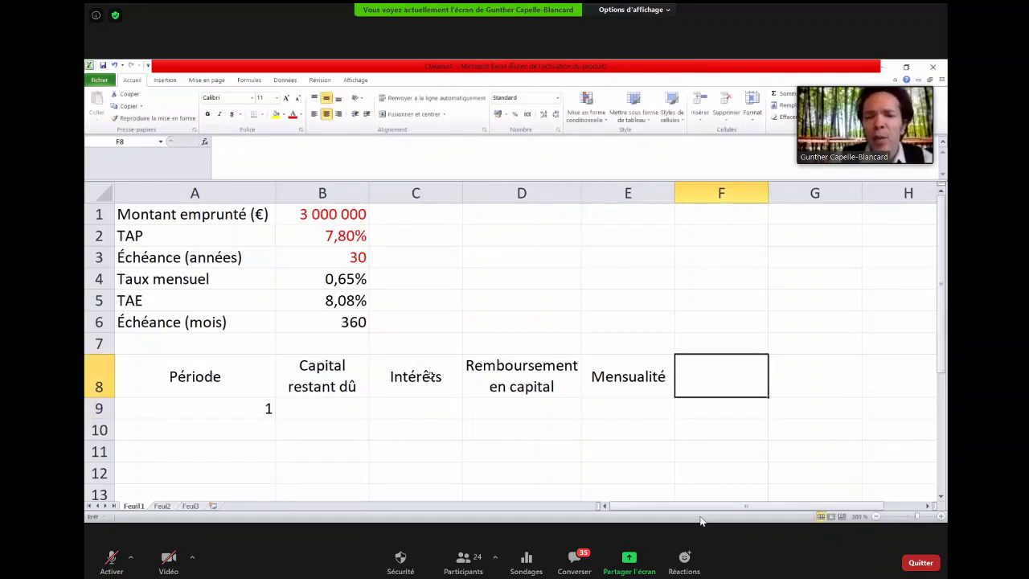
text(Capi)
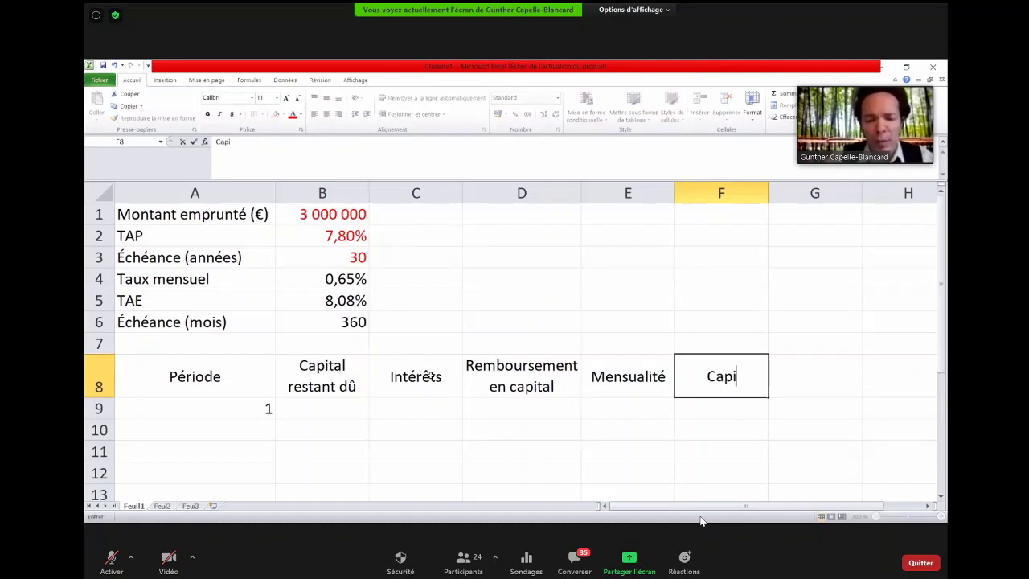
text(tal restant)
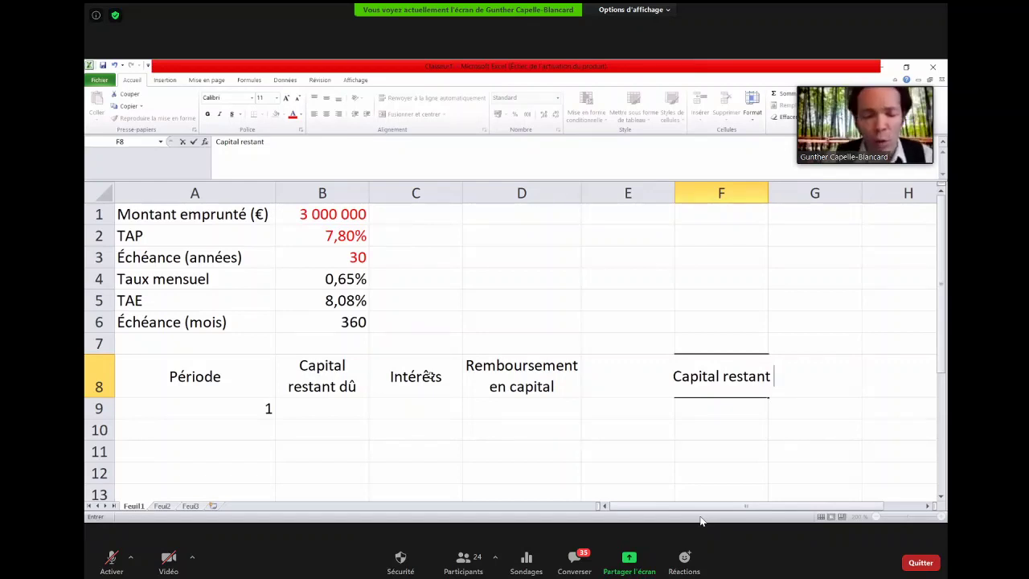
text(dû)
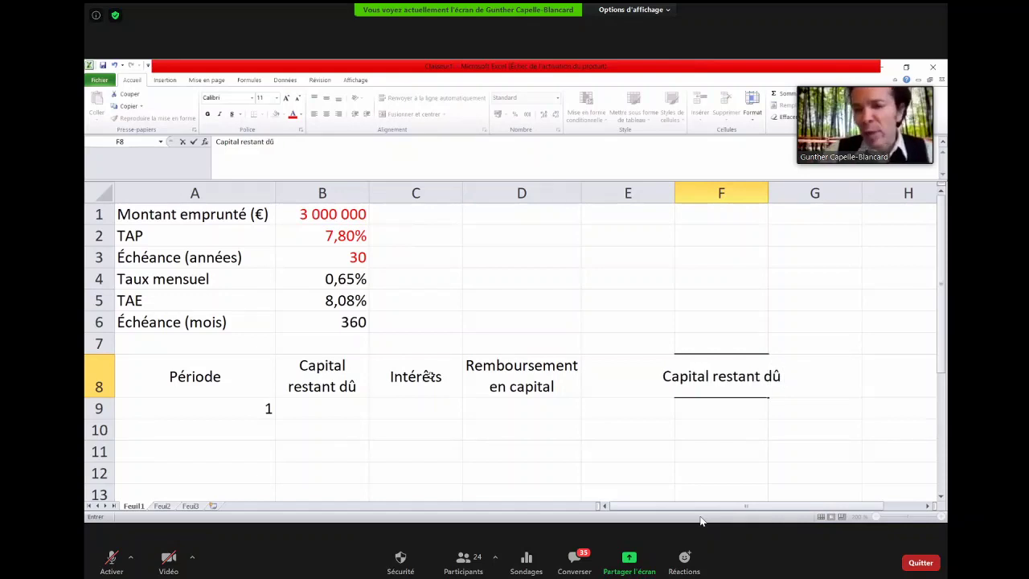
text( ()
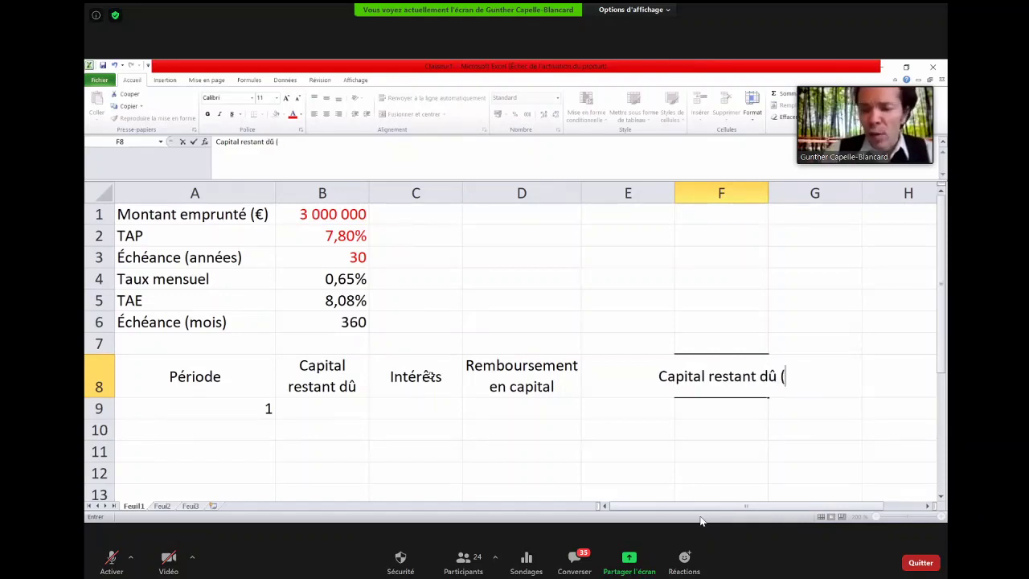
text(en)
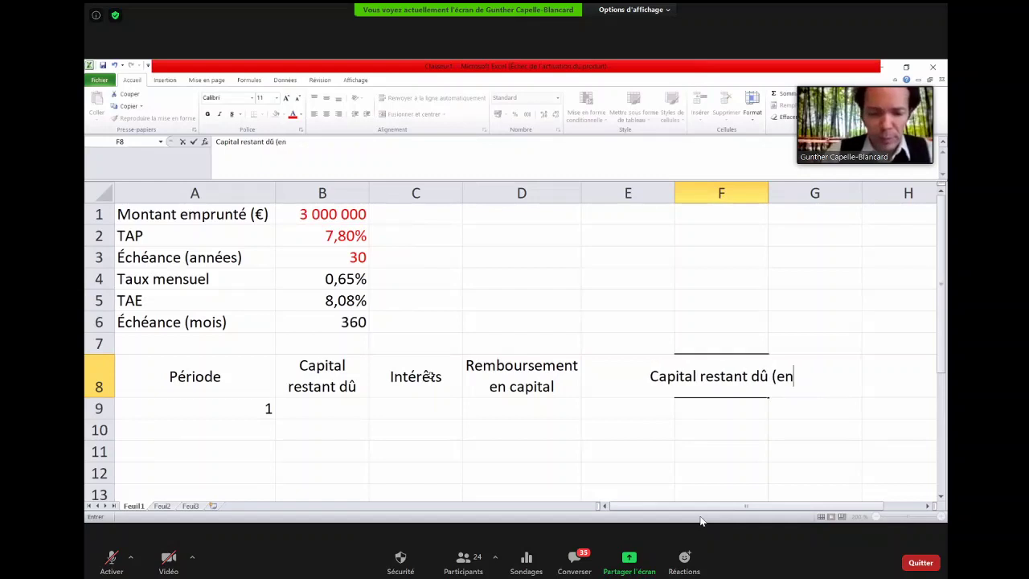
text( fin de période))
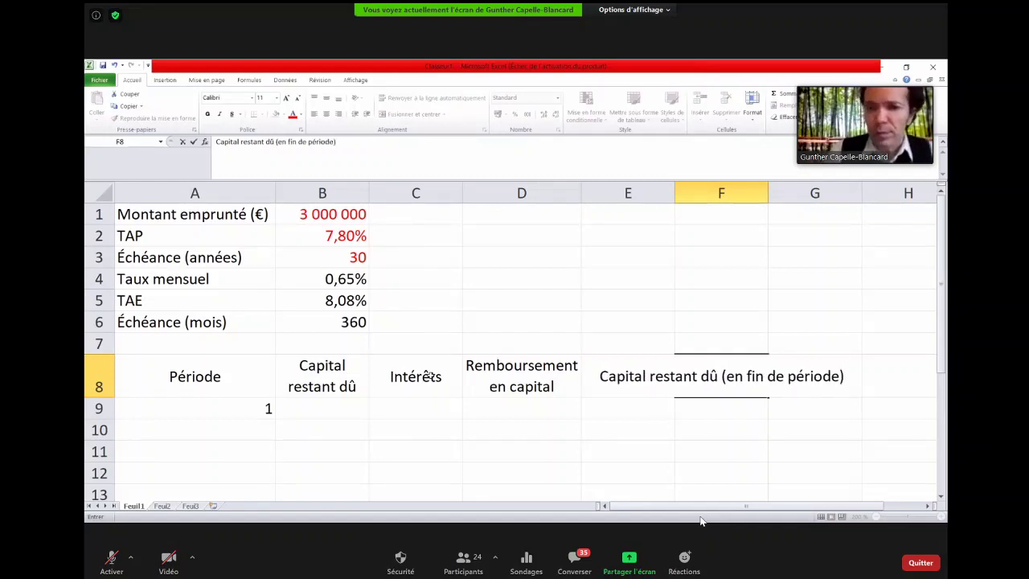
key(Return)
key(Up)
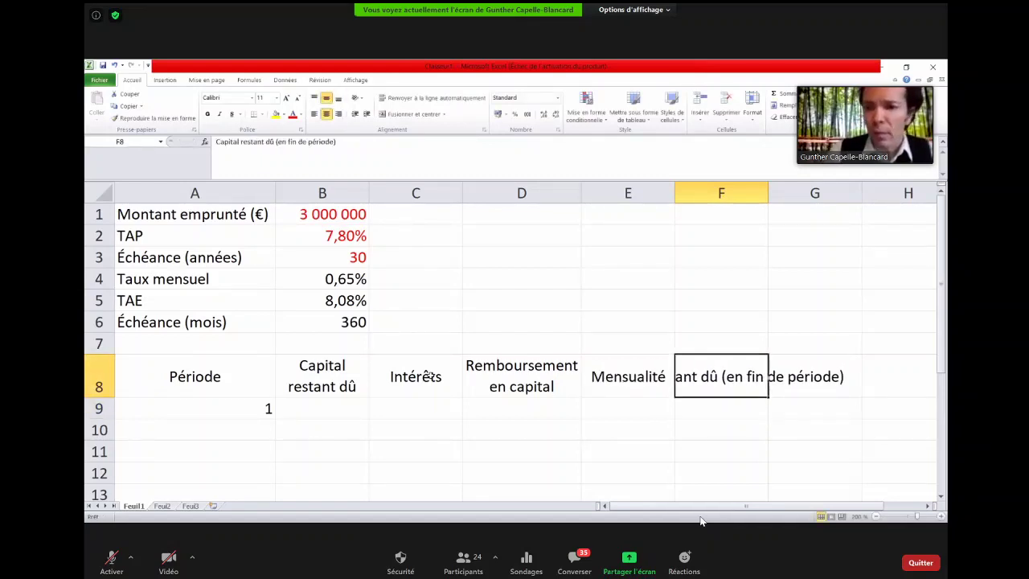
click(423, 104)
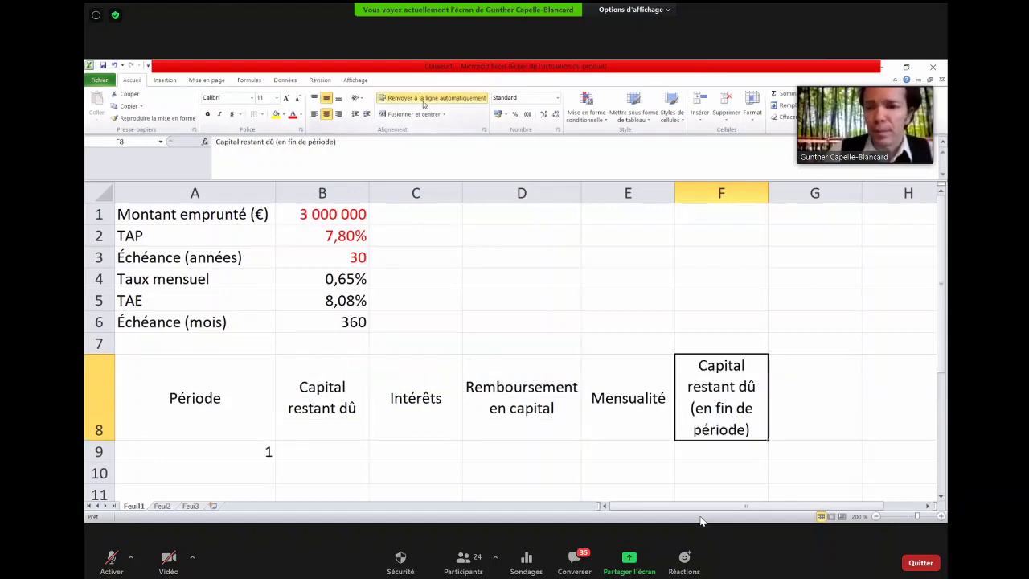
Extend the header in B8 to read "Capital restant dû (en début de période)".
click(347, 358)
click(362, 152)
text(()
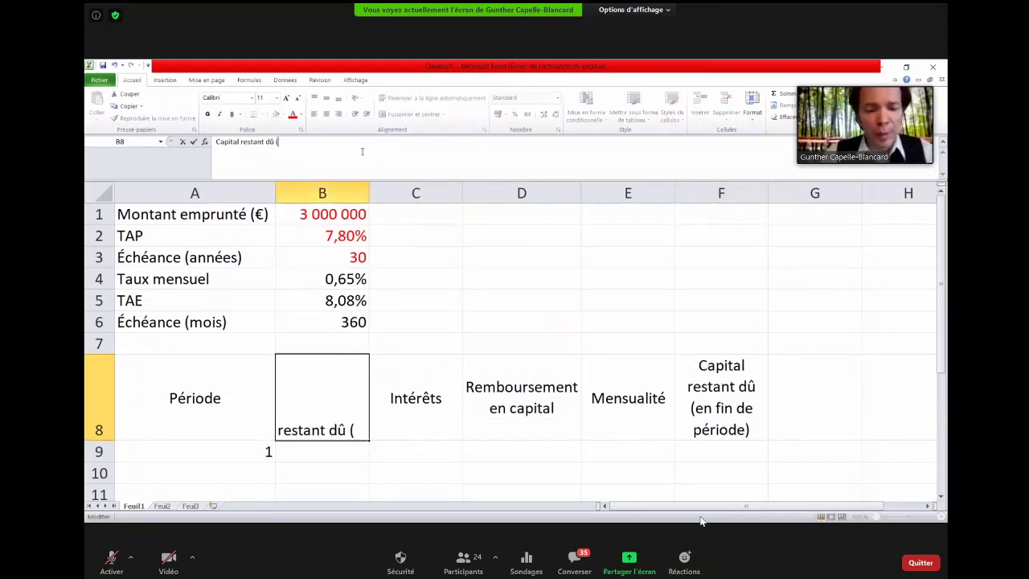
text(en début de période))
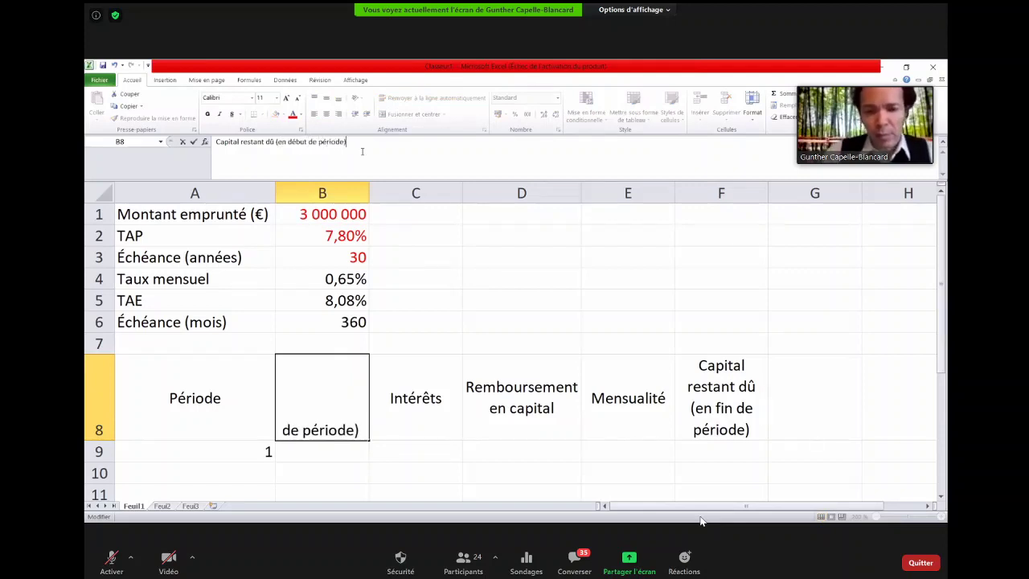
key(Return)
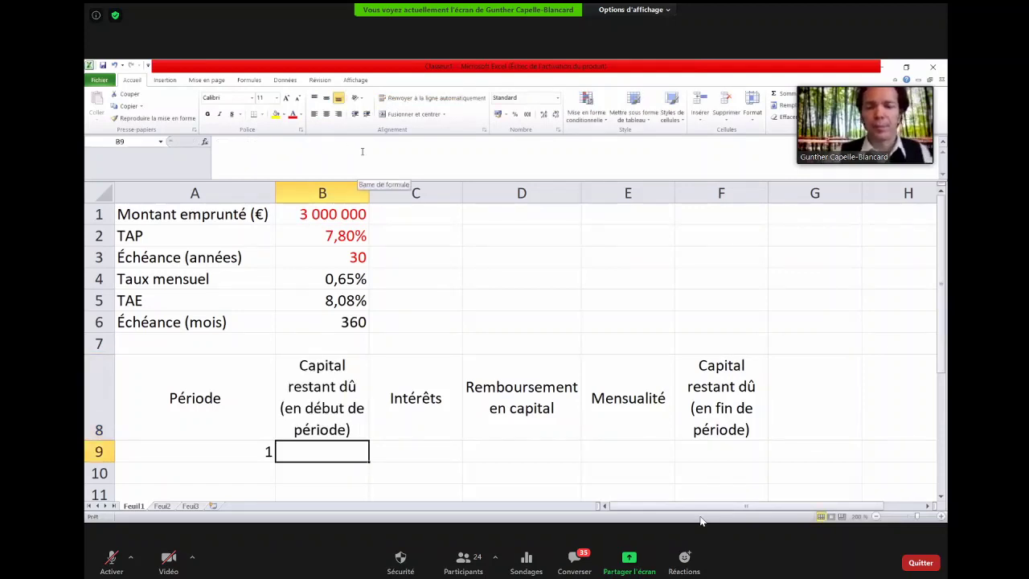
click(202, 381)
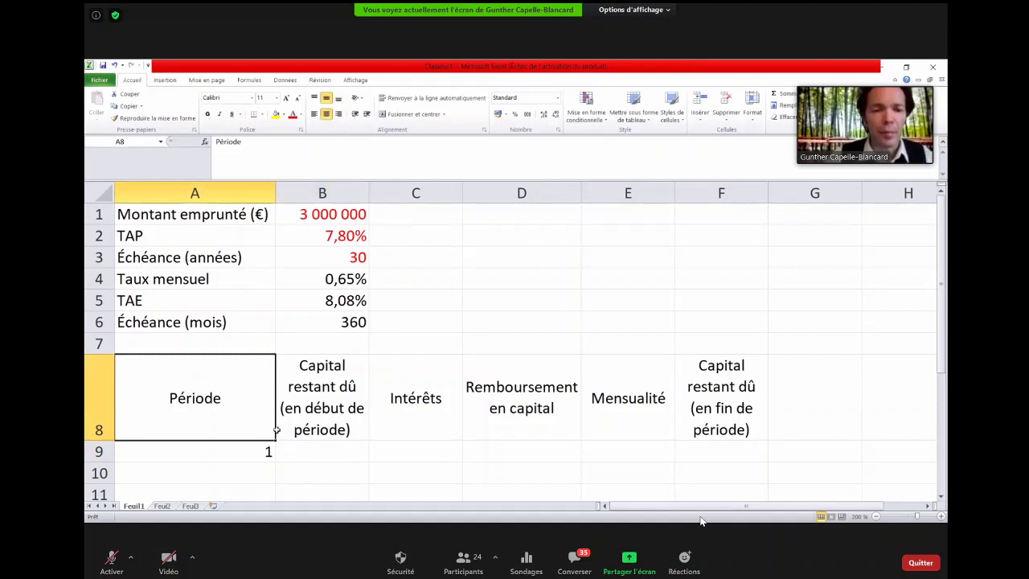
click(300, 451)
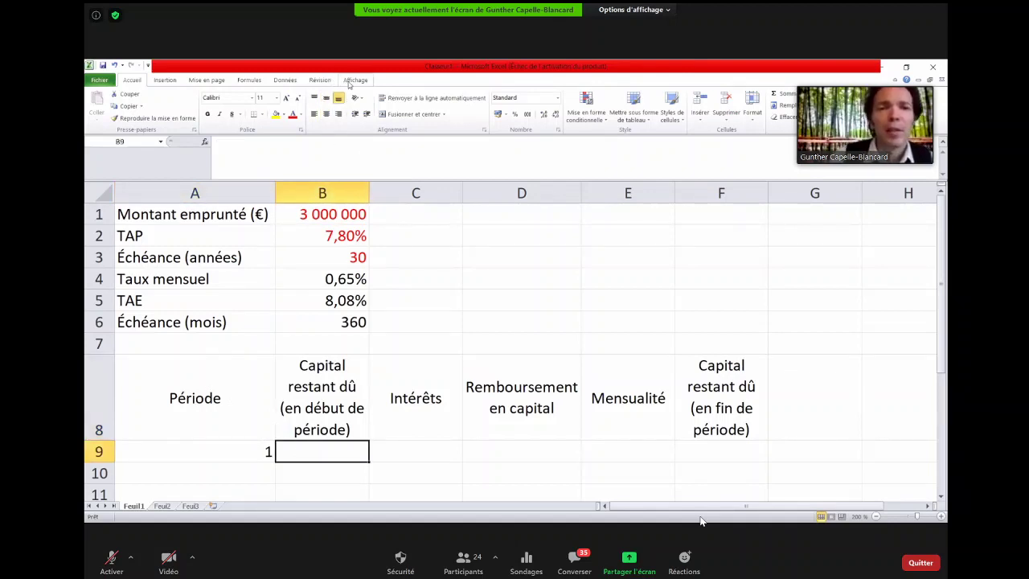
Set the worksheet zoom to 100%.
click(352, 80)
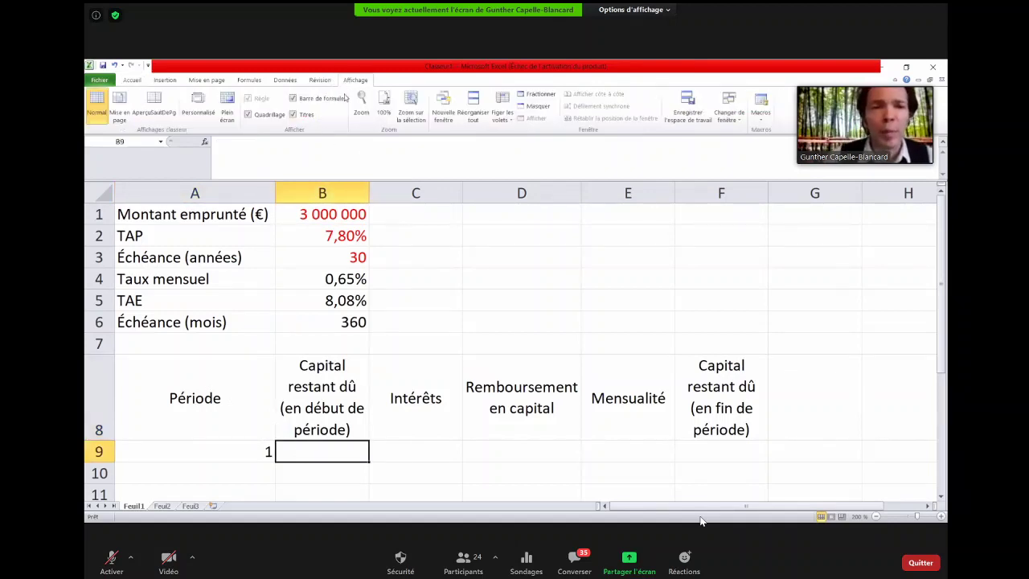
click(362, 103)
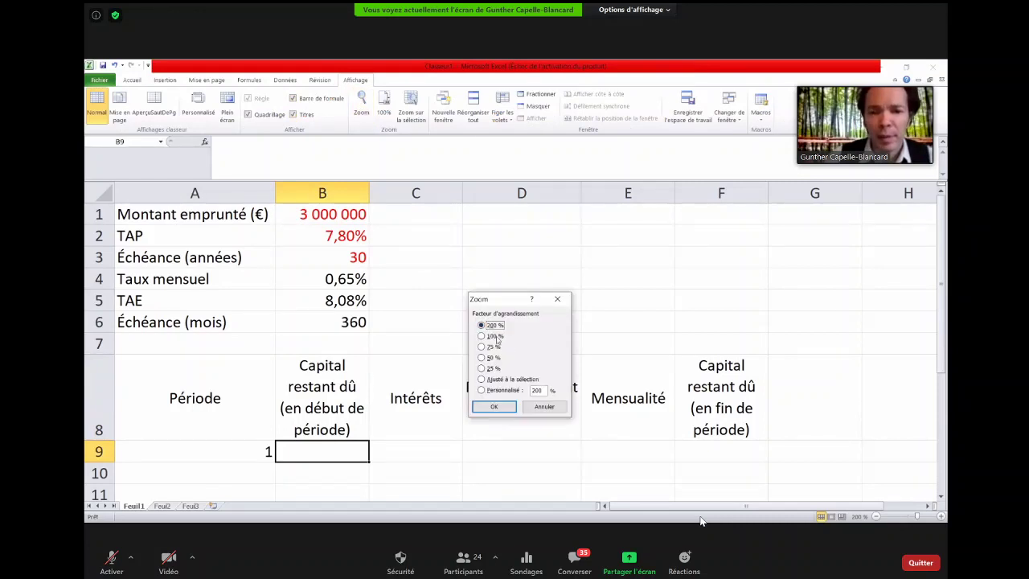
click(481, 336)
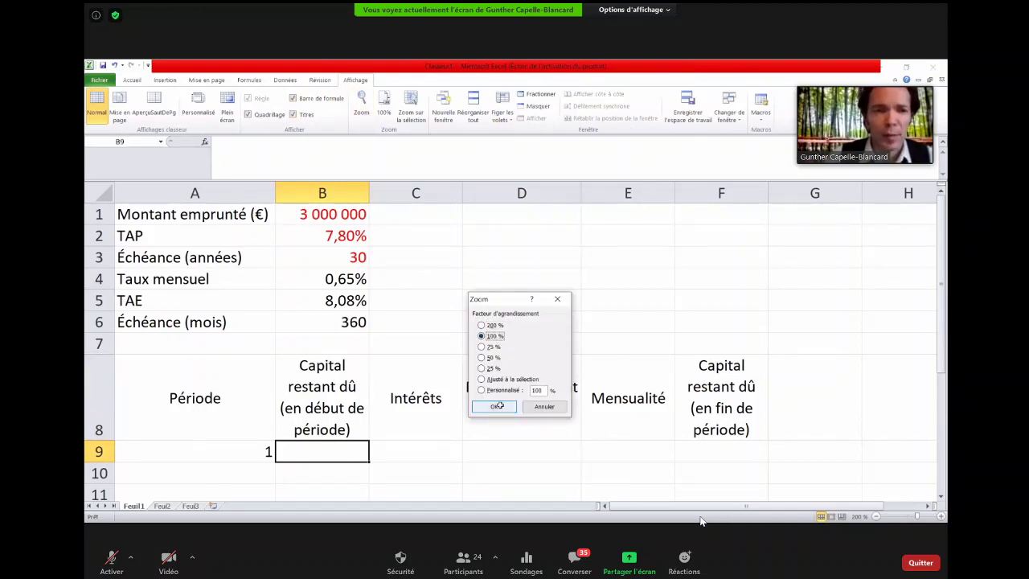
click(506, 406)
key(Left)
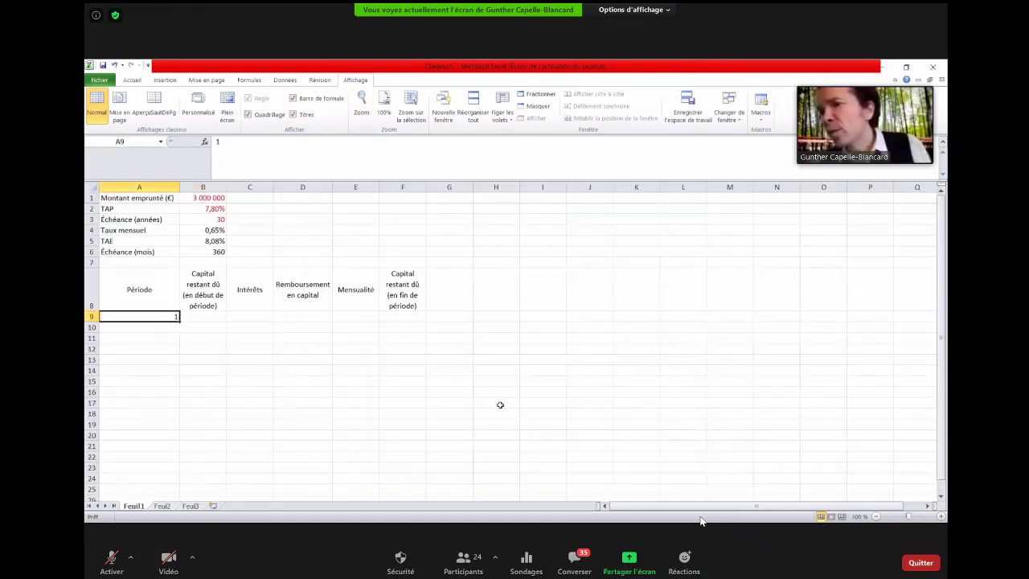
key(Right)
Set a custom worksheet zoom of 150% and return to cell A1.
click(363, 104)
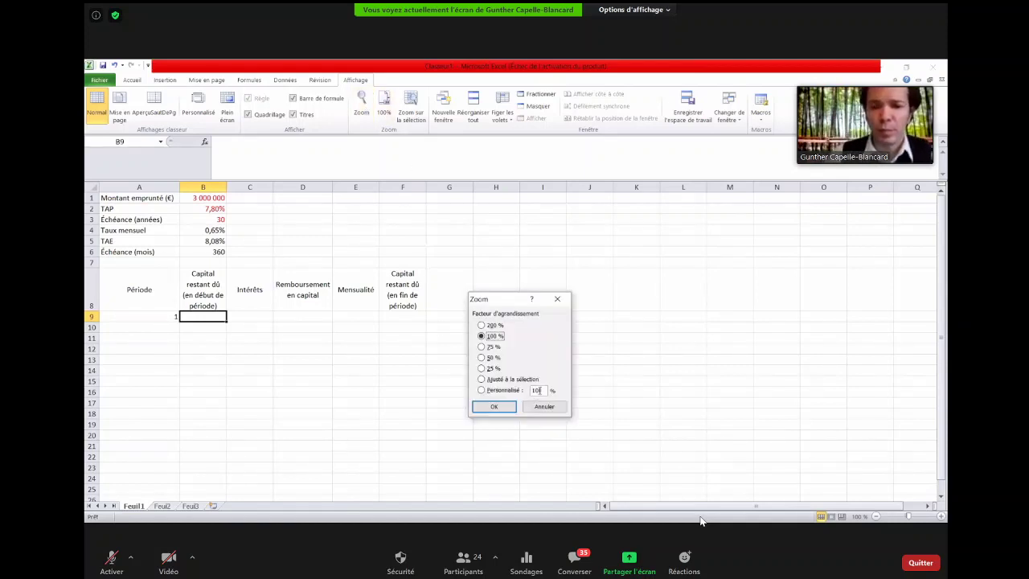
double_click(537, 390)
text(15)
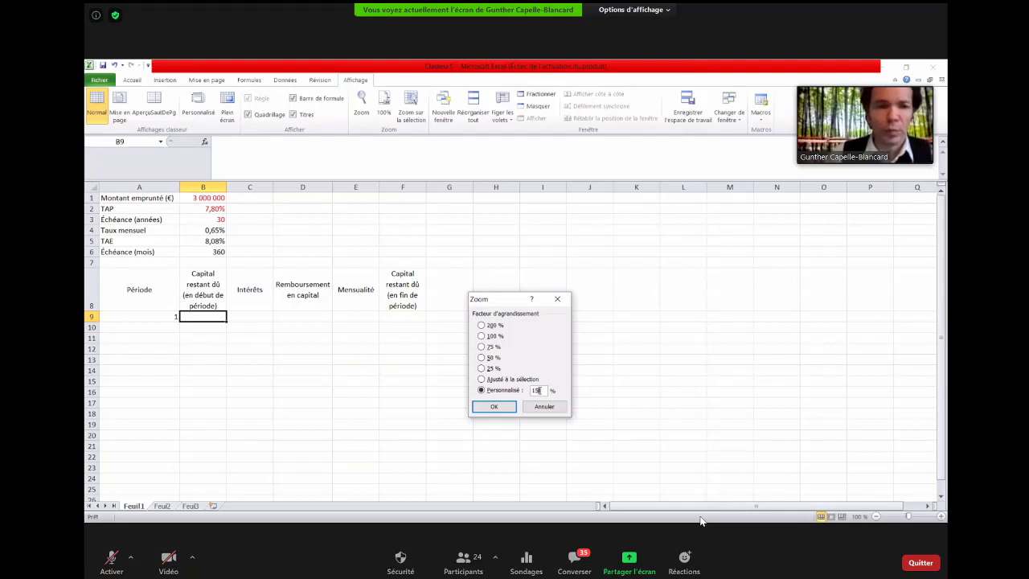
text(0)
key(Return)
key(Down)
key(Up)
key(Up)
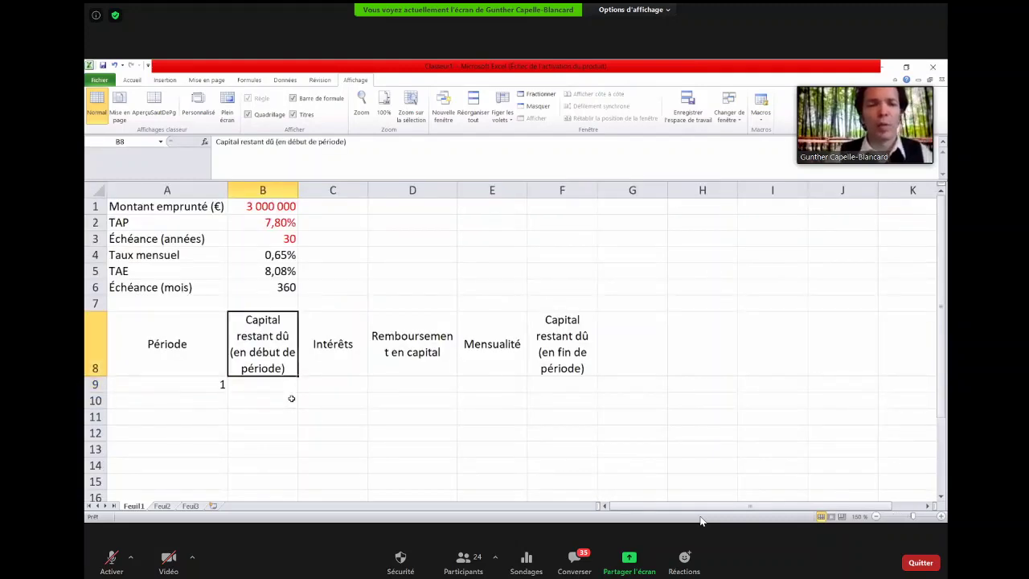
key(ctrl+Home)
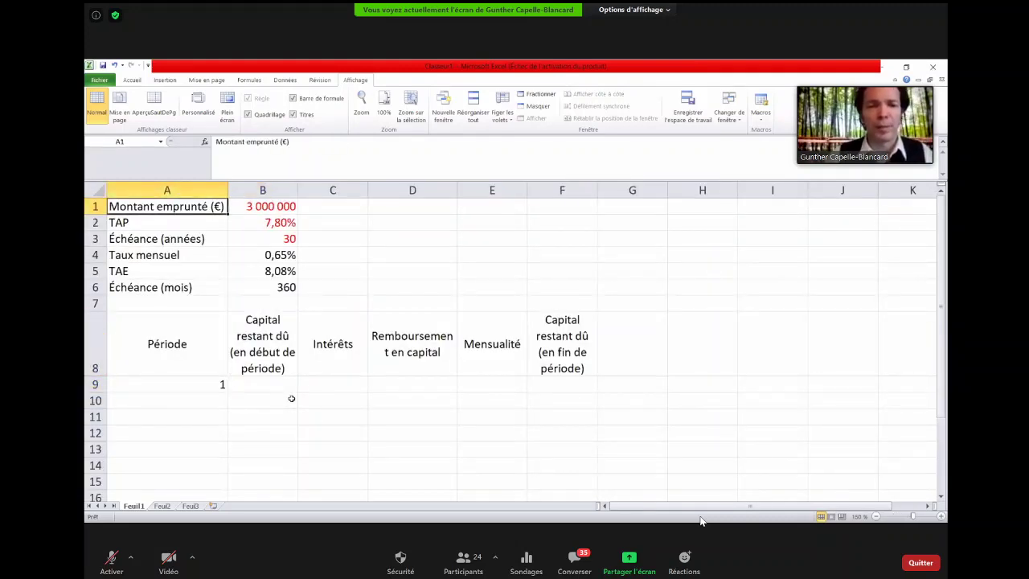
Widen columns B to F equally so "Remboursement" fits on one line, and reduce row 8 to three text lines high.
click(274, 190)
drag(274, 189, 635, 189)
click(358, 293)
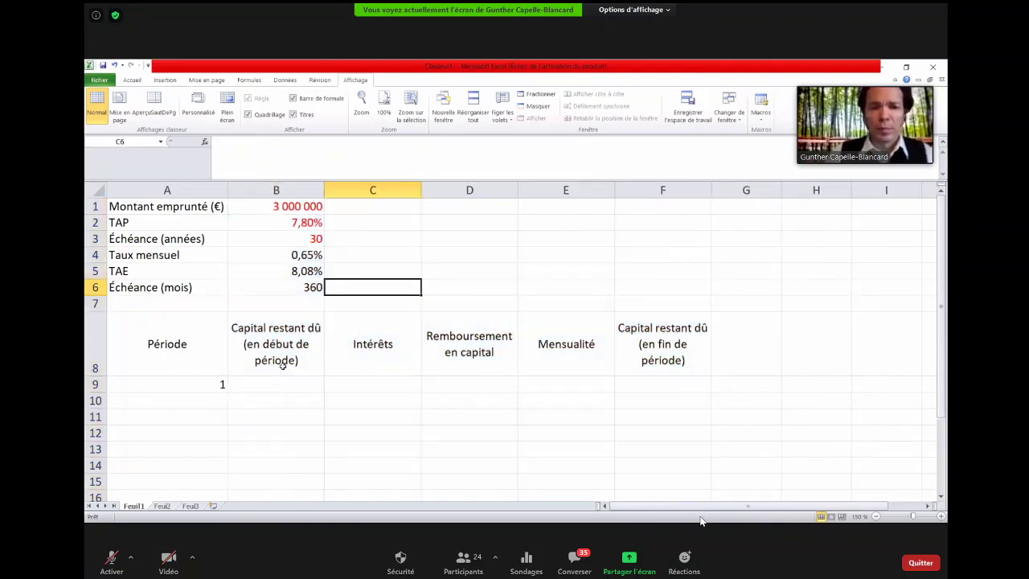
drag(95, 375, 95, 359)
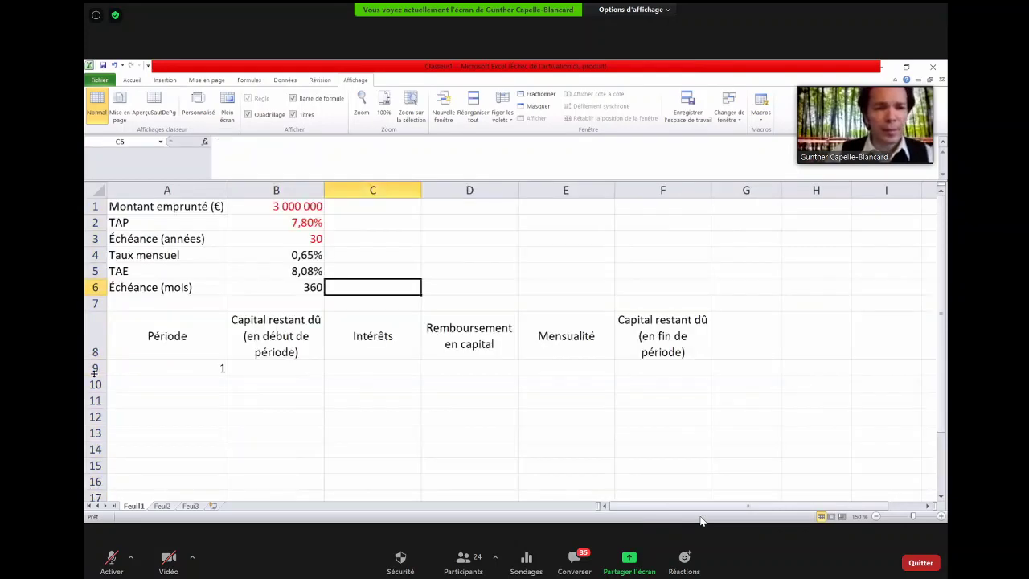
click(249, 372)
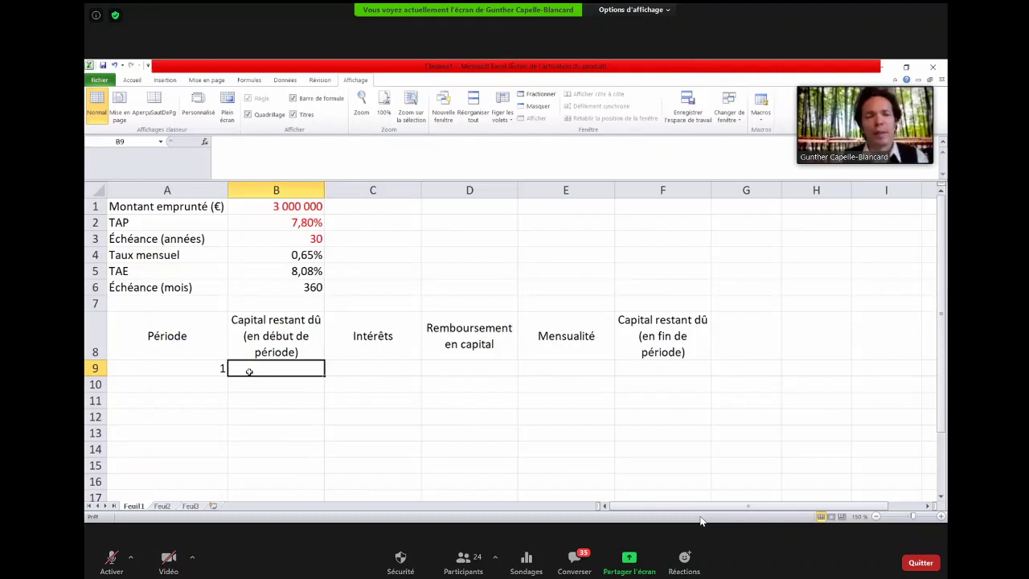
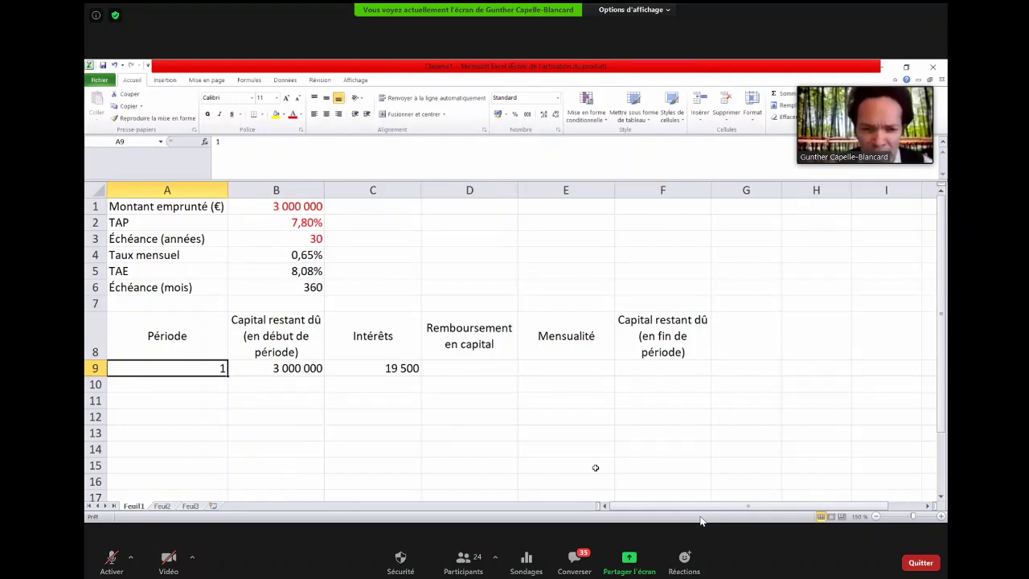
key(Right)
key(Right)
key(Right)
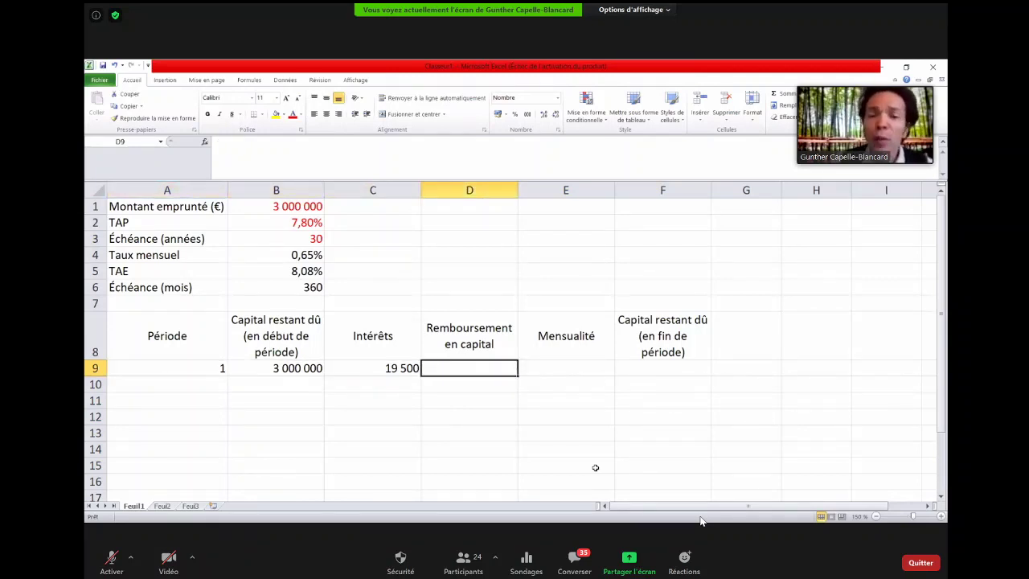
key(Right)
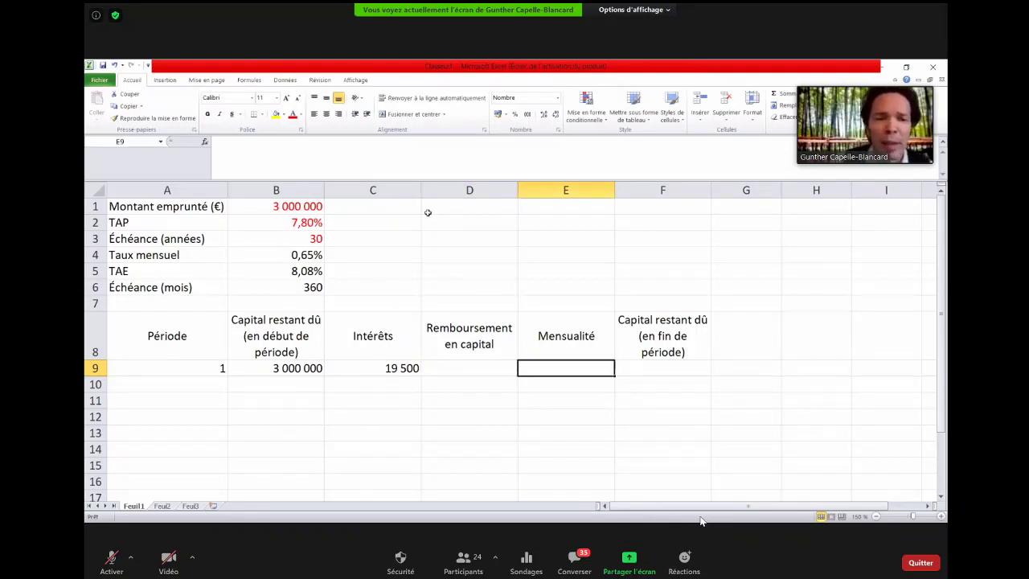
Enter the label "Mensualité constante" in D2 and fit the width of column D to it.
click(450, 220)
text(Men)
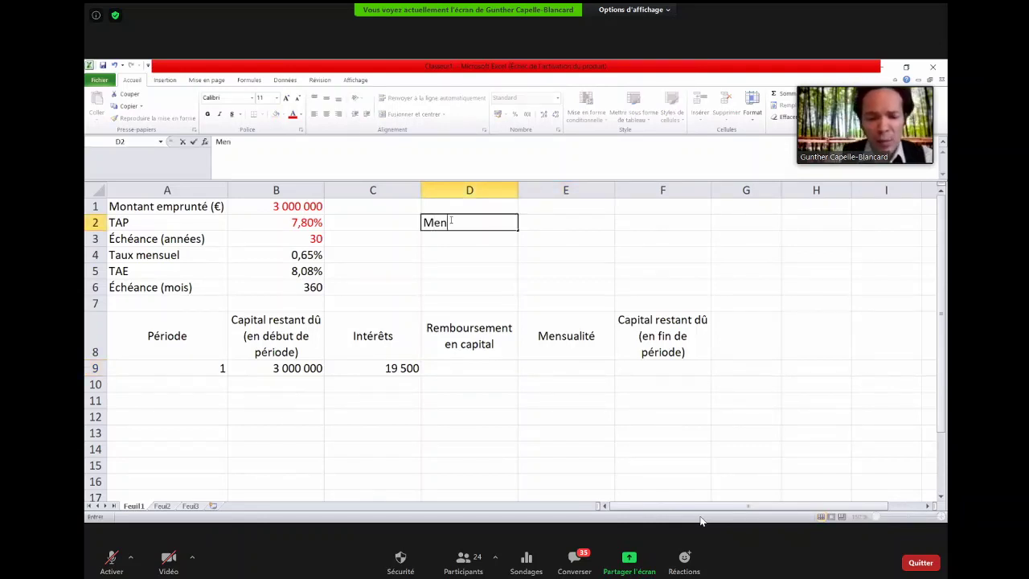
text(sualité)
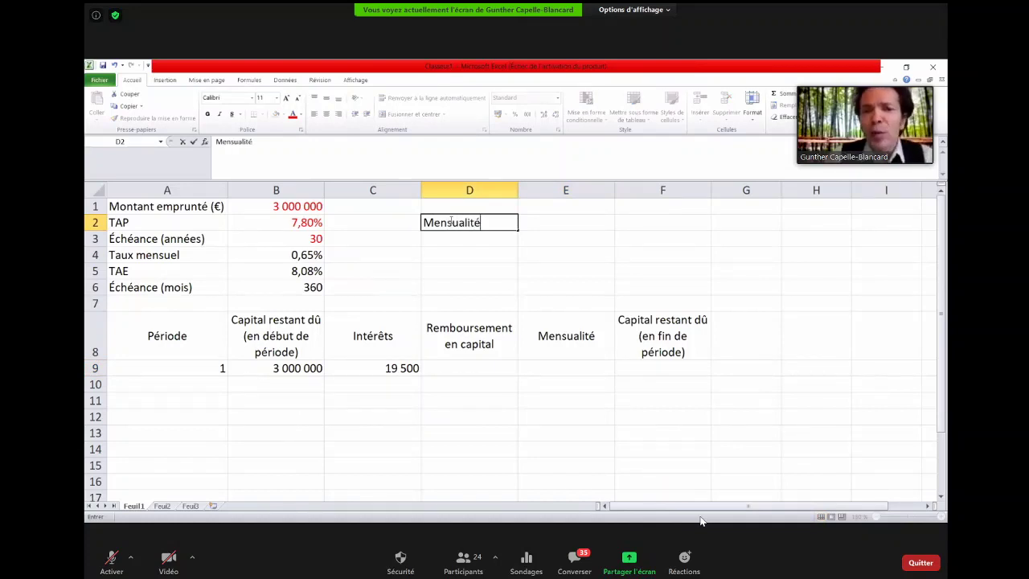
text( constante)
key(Return)
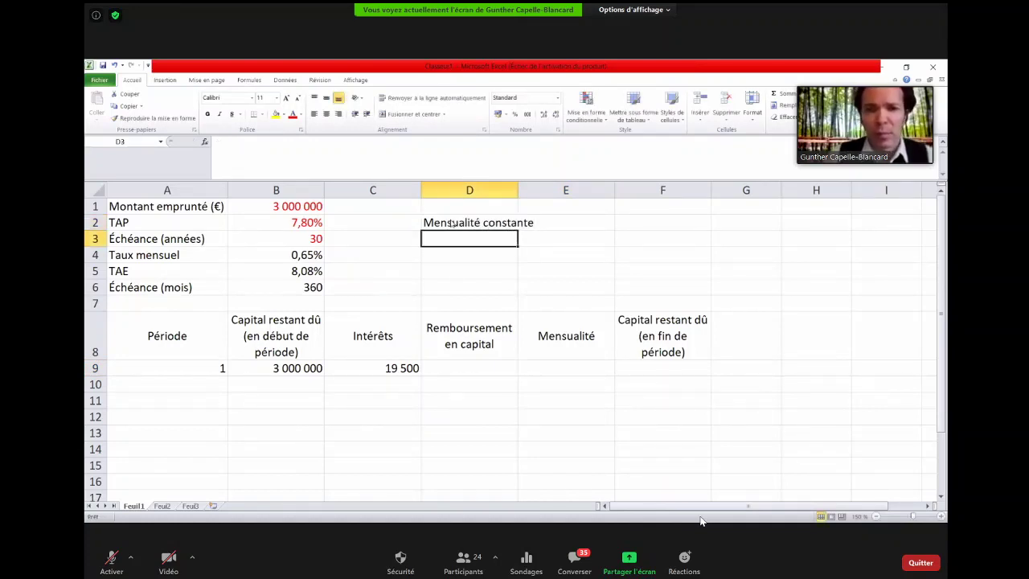
double_click(517, 194)
Enter the constant monthly payment formula =B1/((1/B4)*(1-(1/(1+B4)))) in cell E2.
click(578, 222)
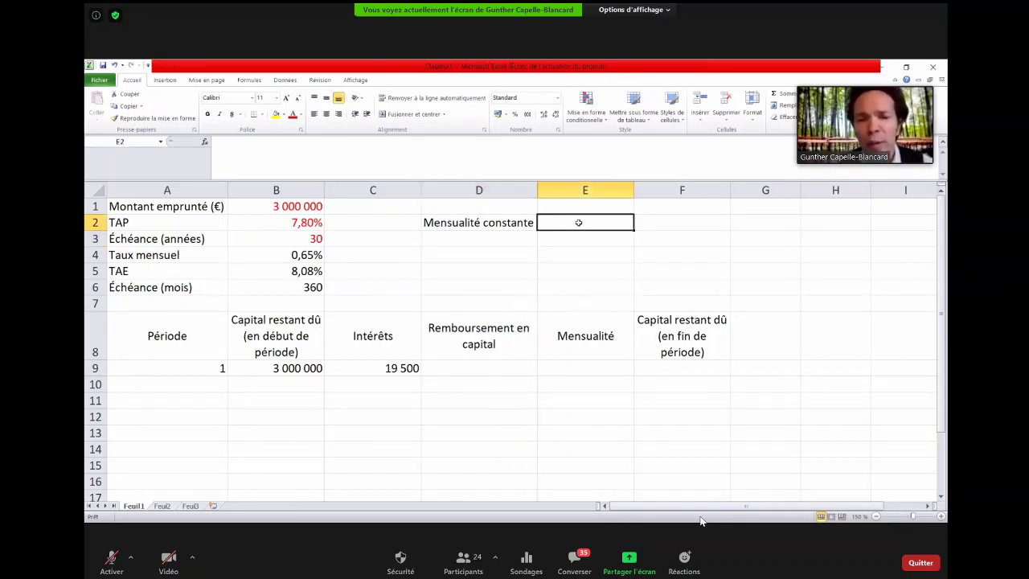
text(=)
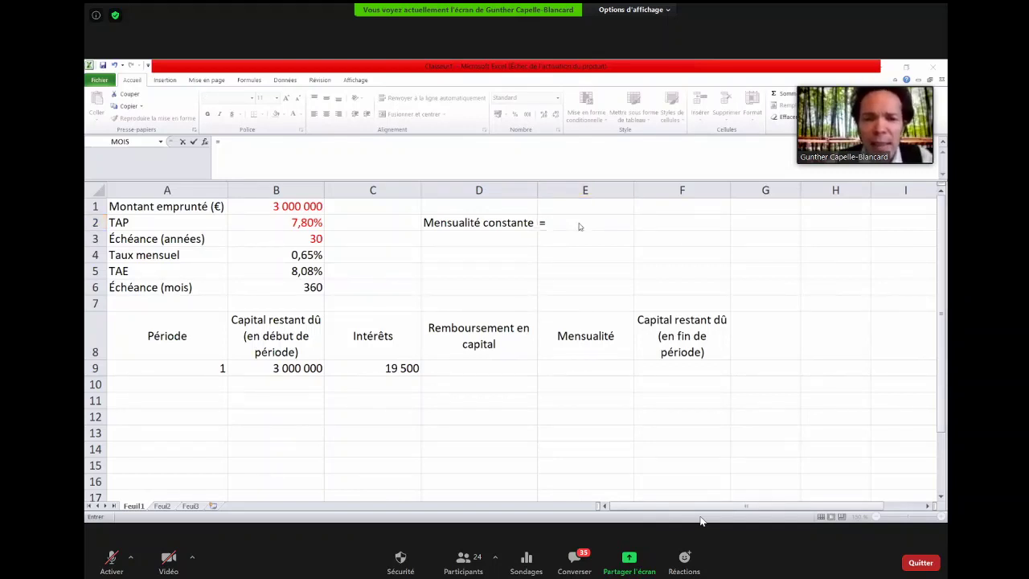
click(579, 227)
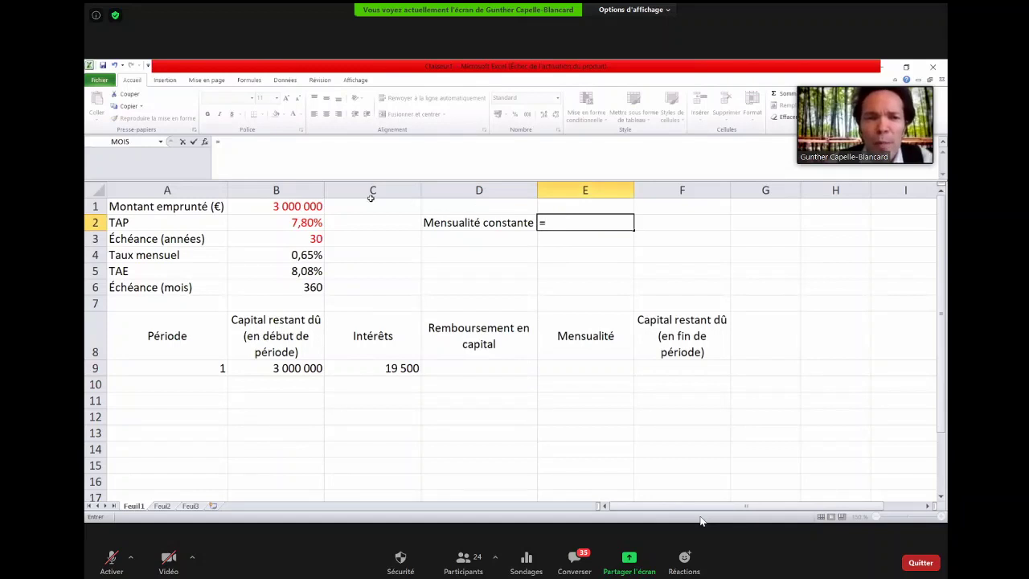
text(=)
click(308, 207)
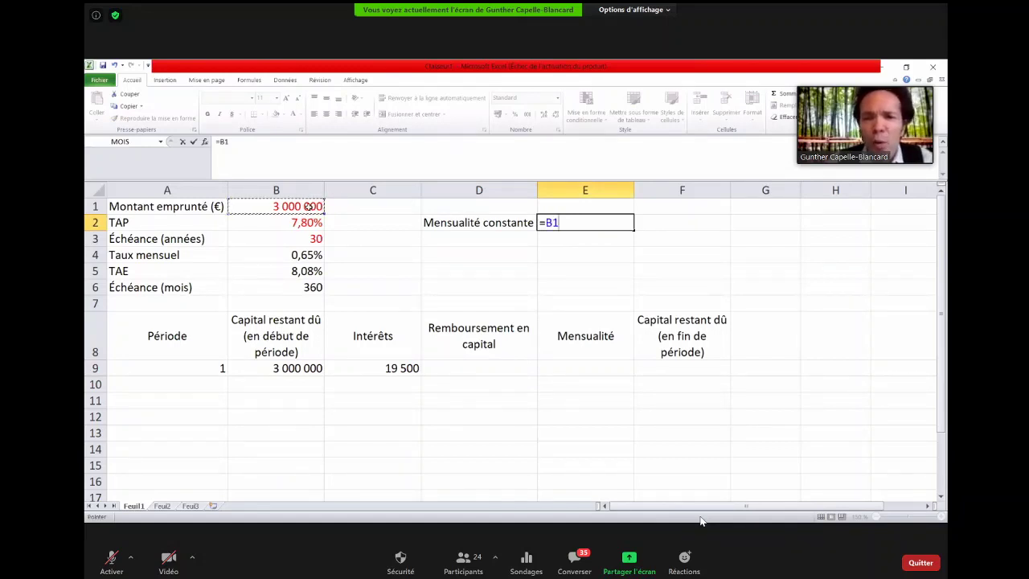
text(/()
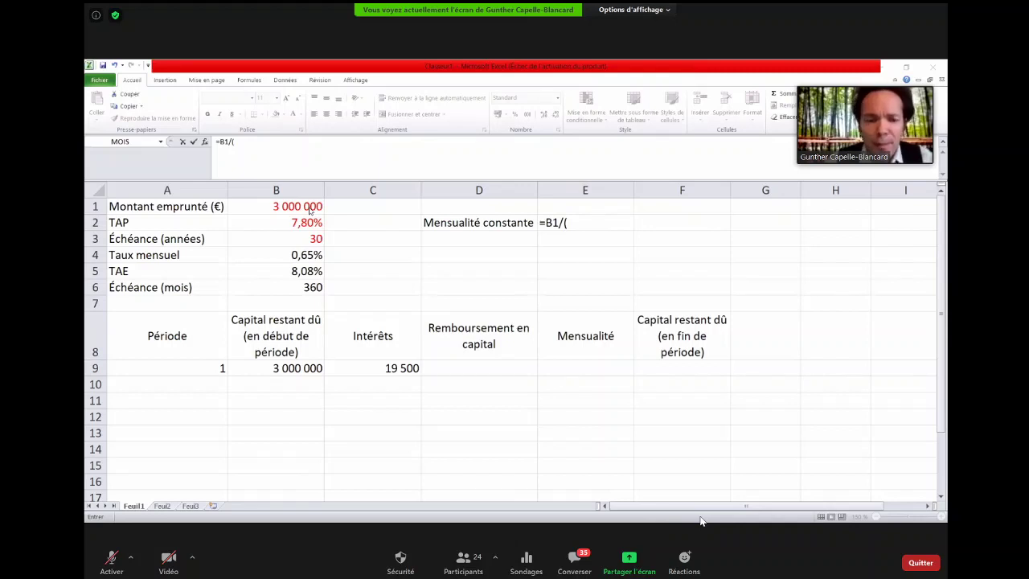
text((1/)
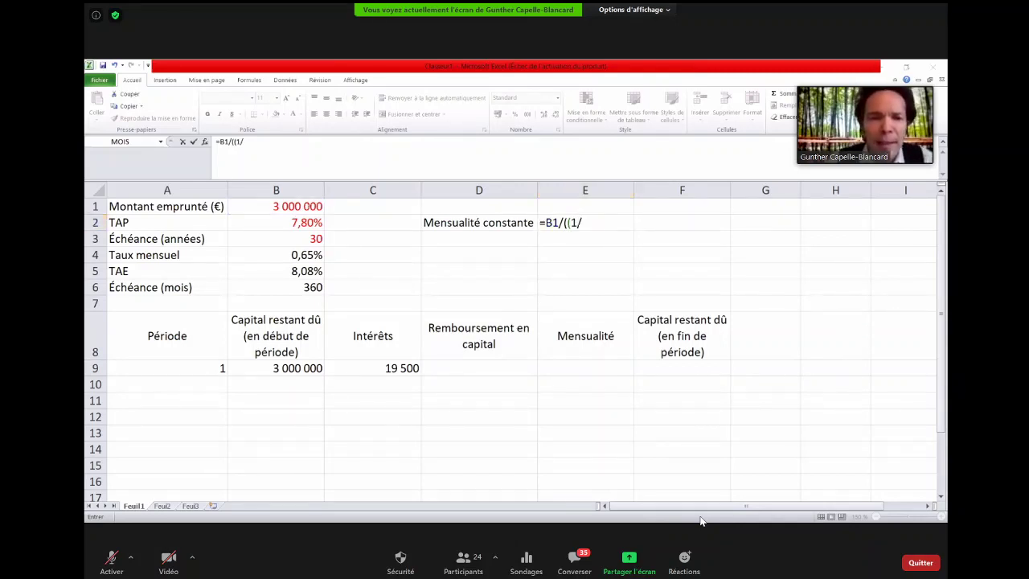
click(296, 258)
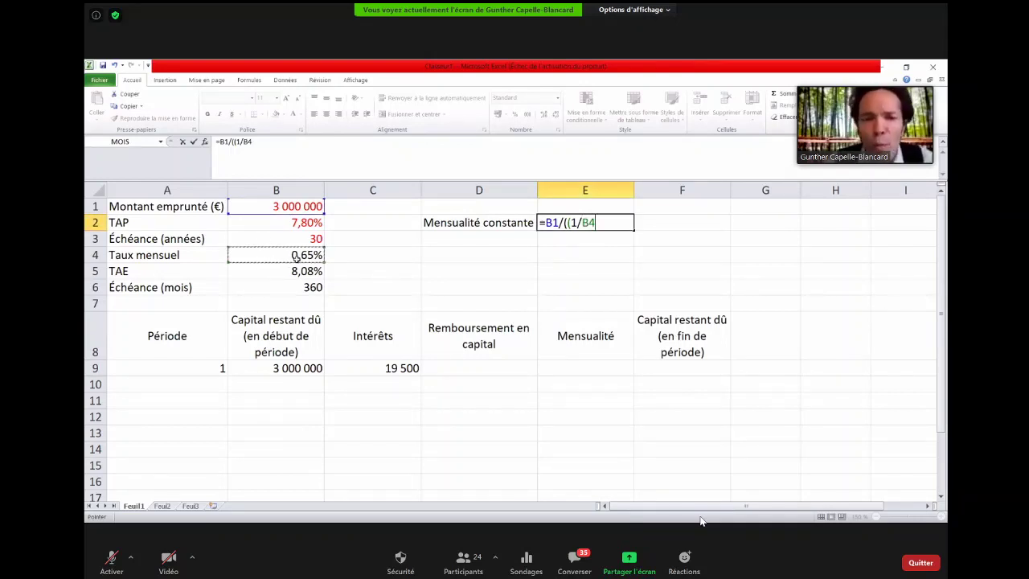
text())
key(Return)
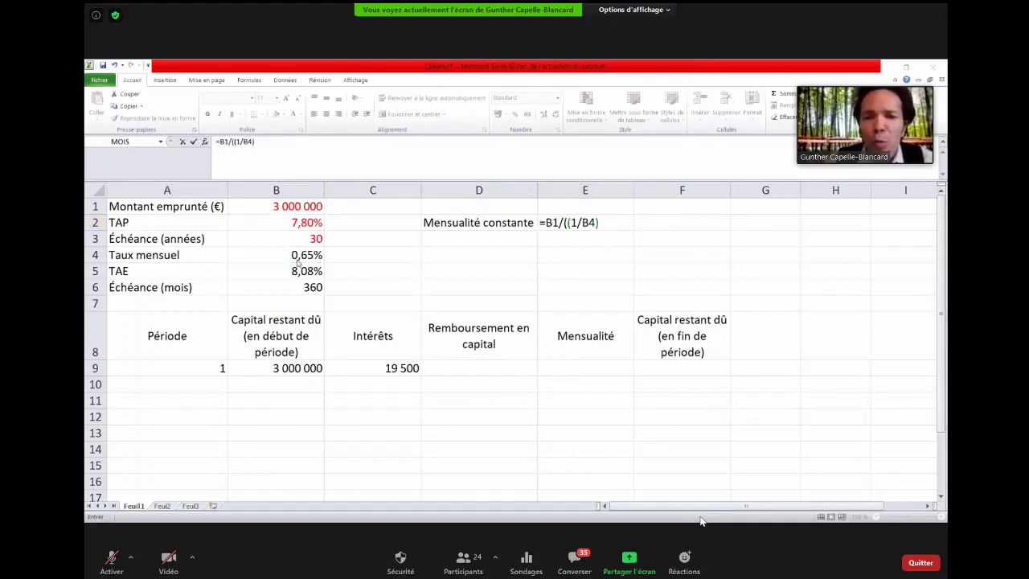
key(Return)
text(*()
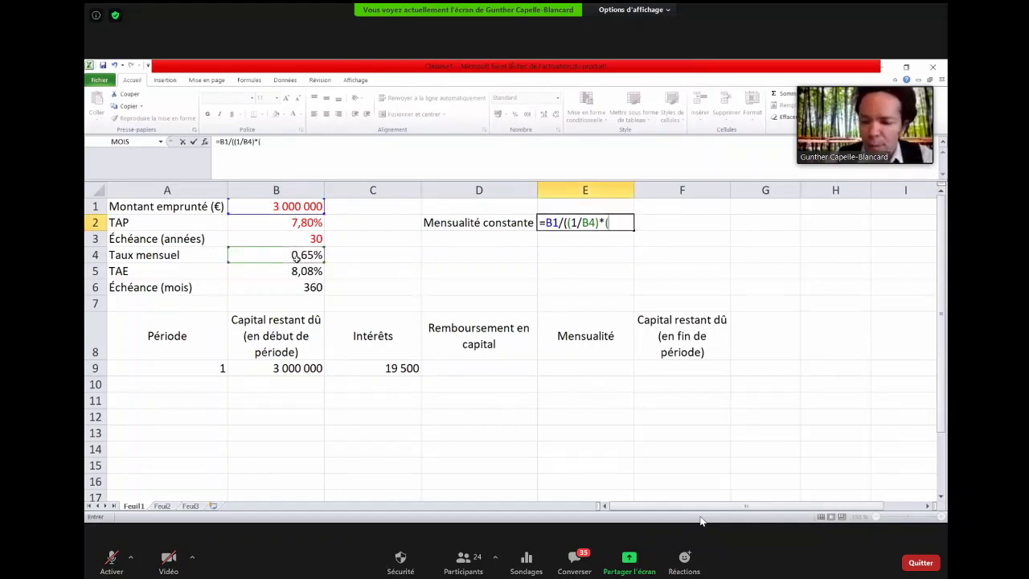
text(1-()
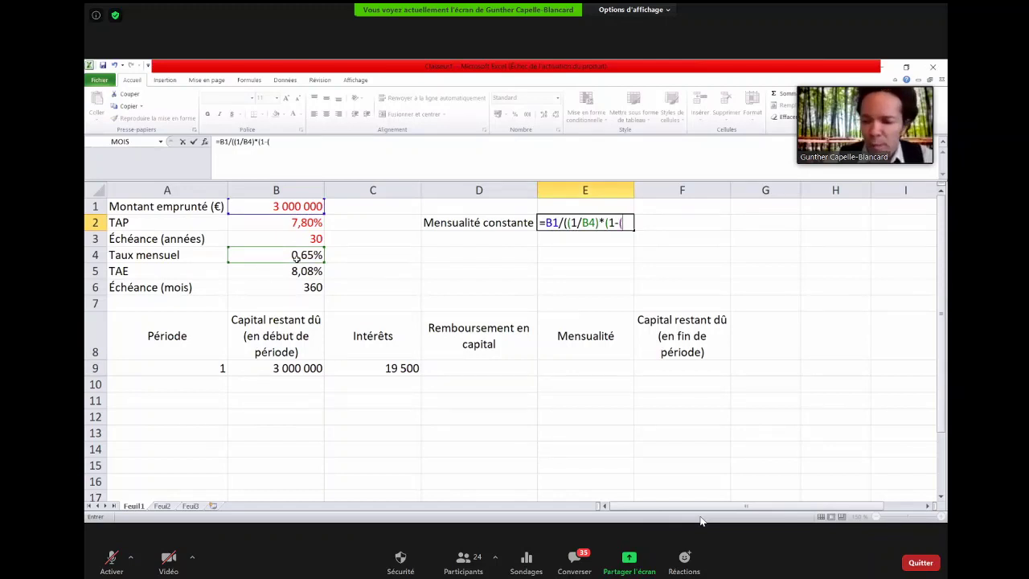
text(1/(1+)
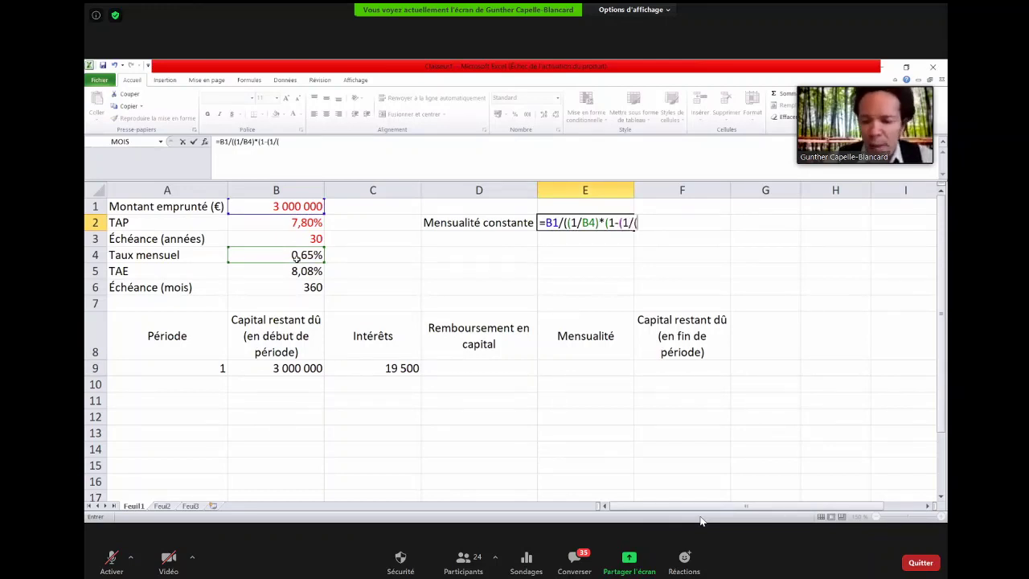
click(266, 257)
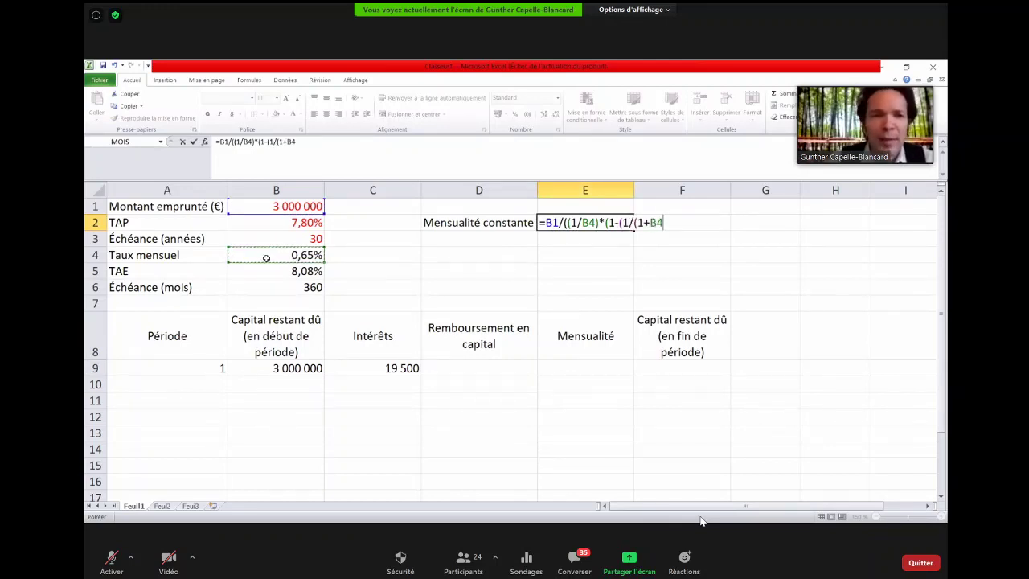
text())
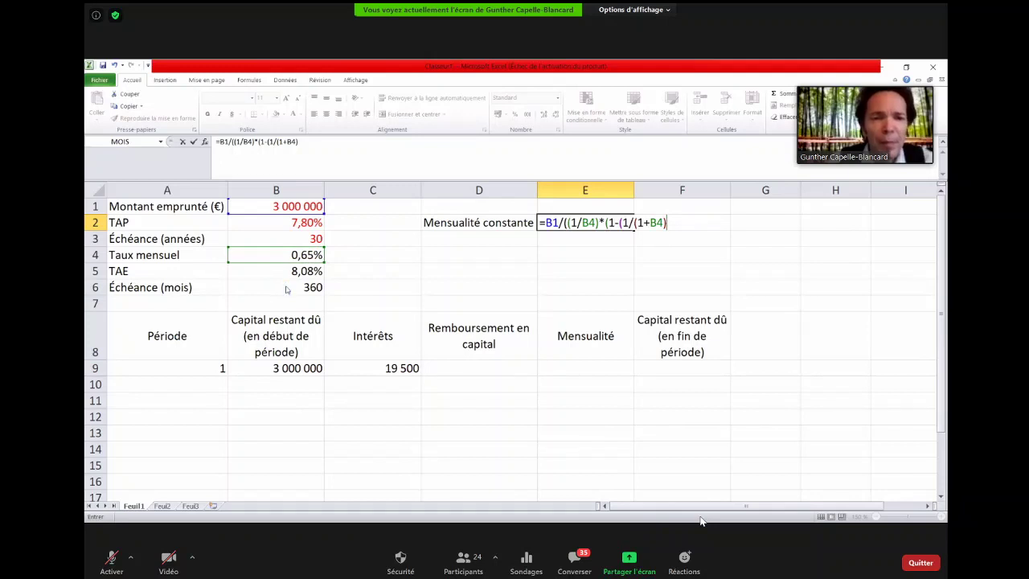
click(491, 338)
Correct the payment formula in E2 by raising (1+B4) to the power B6, giving =B1/((1/B4)*(1-(1/(1+B4)^B6))).
click(571, 222)
click(298, 141)
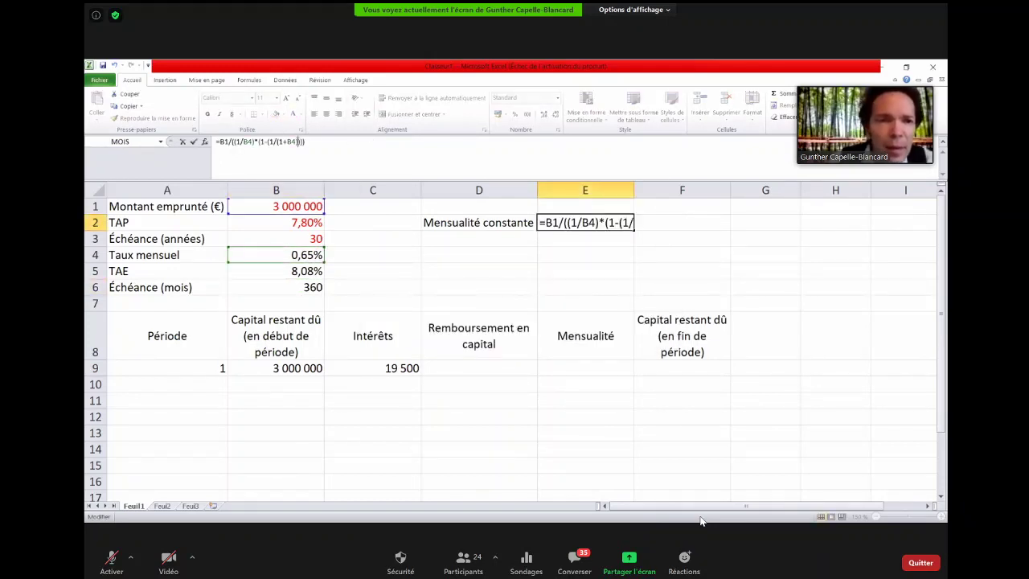
text(^^)
key(BackSpace)
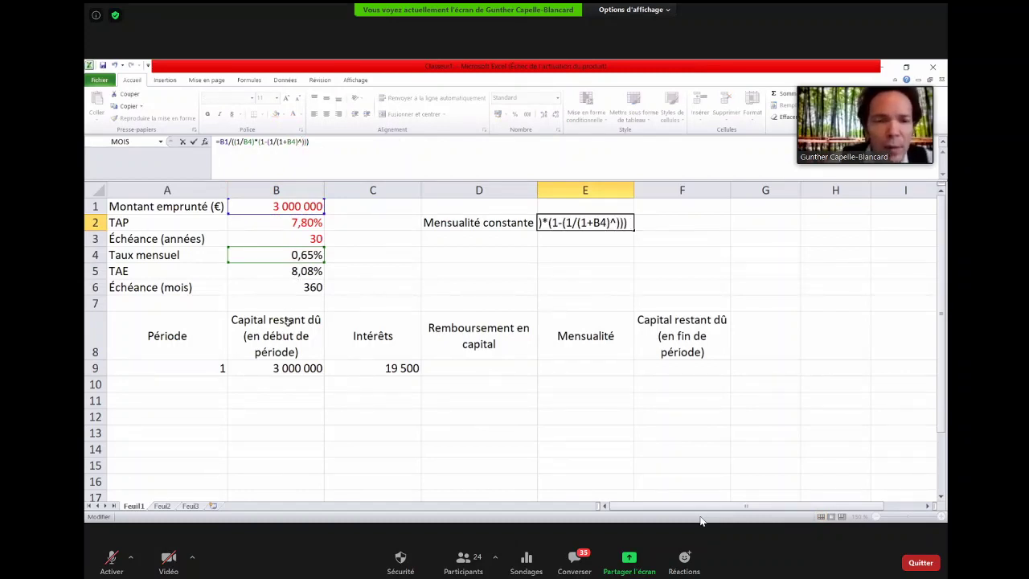
click(299, 287)
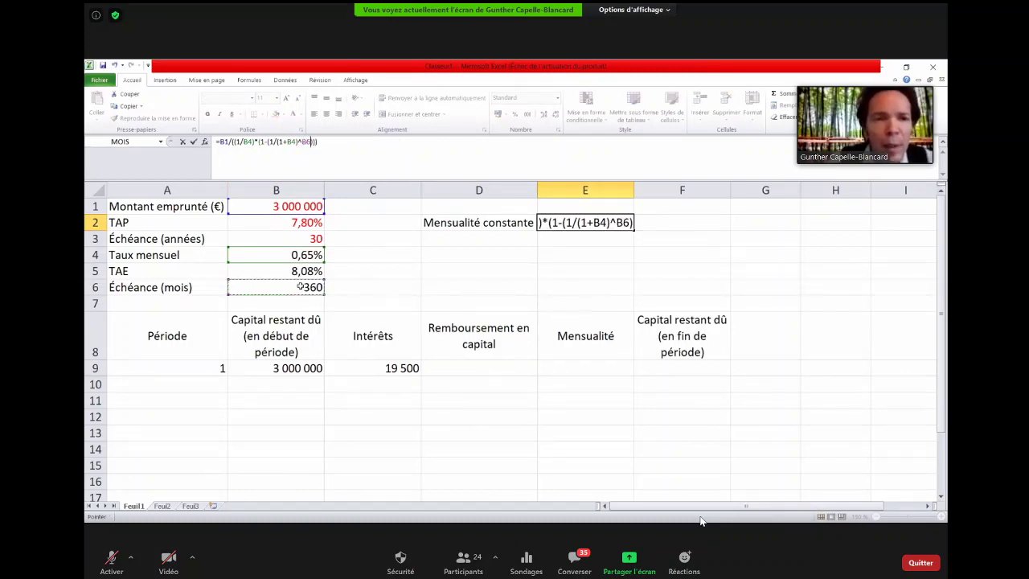
key(Return)
key(Up)
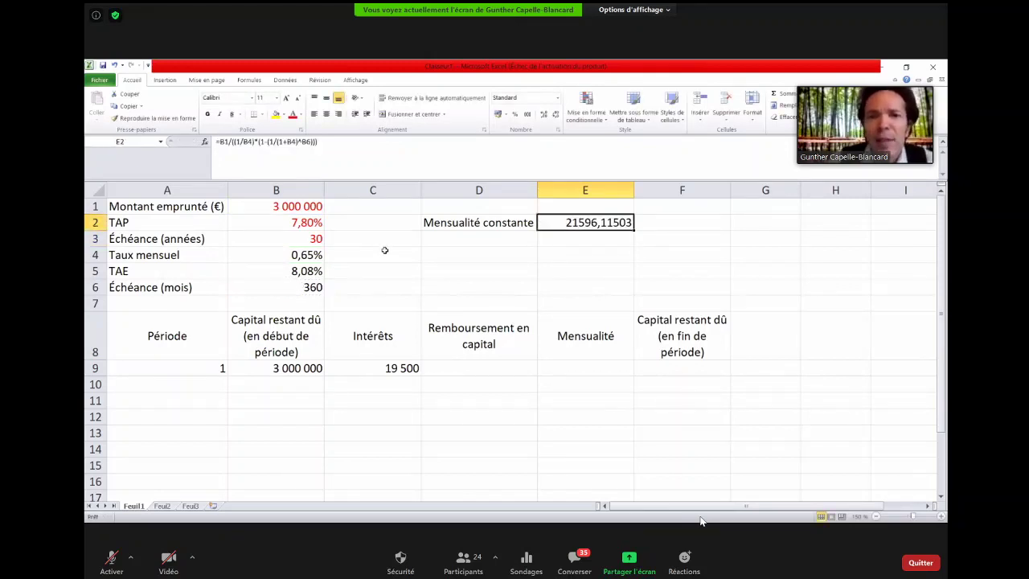
Format E2 as a Number (Nombre) with 2 decimals and the thousands separator.
click(557, 131)
click(391, 283)
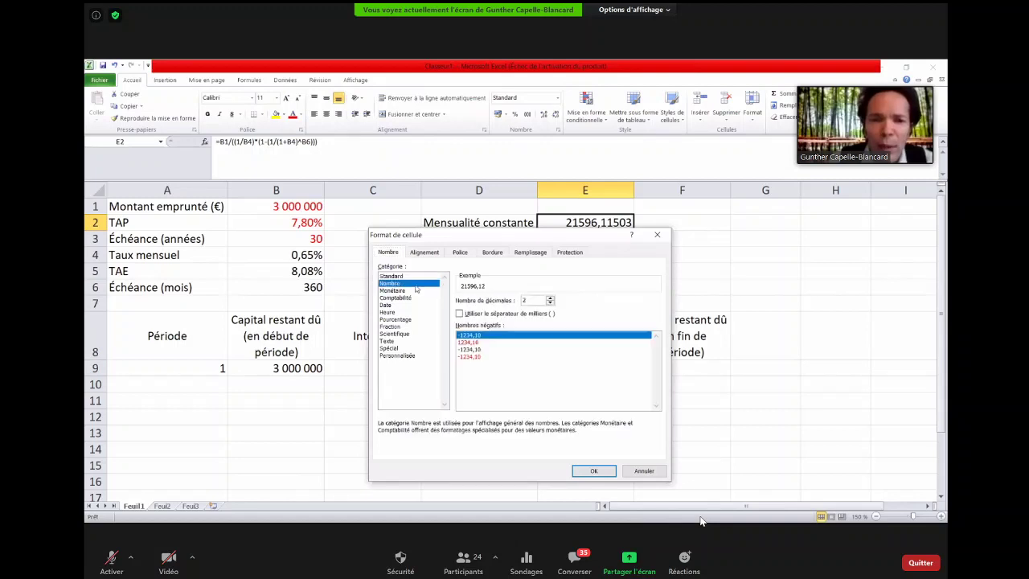
click(460, 313)
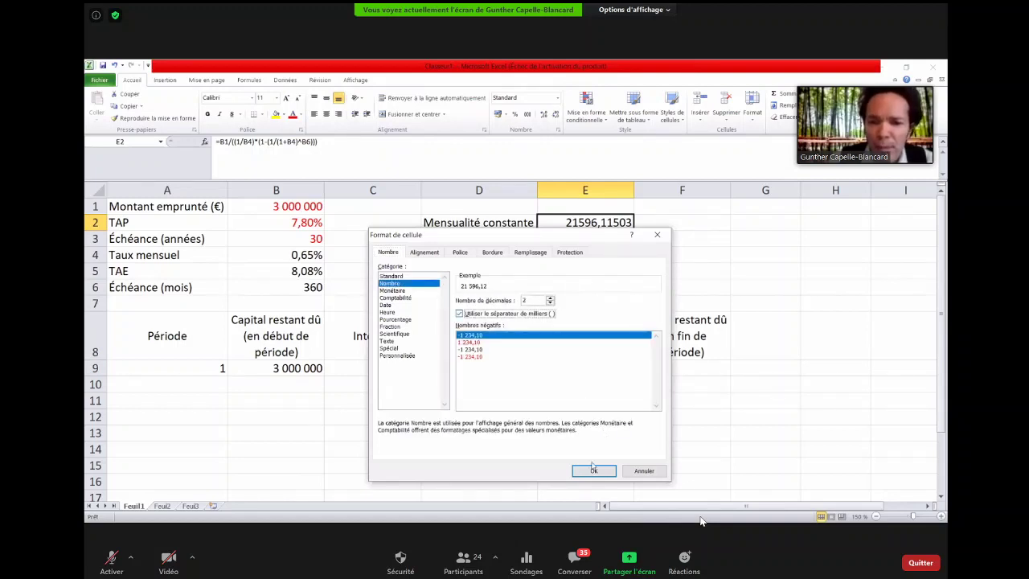
click(592, 471)
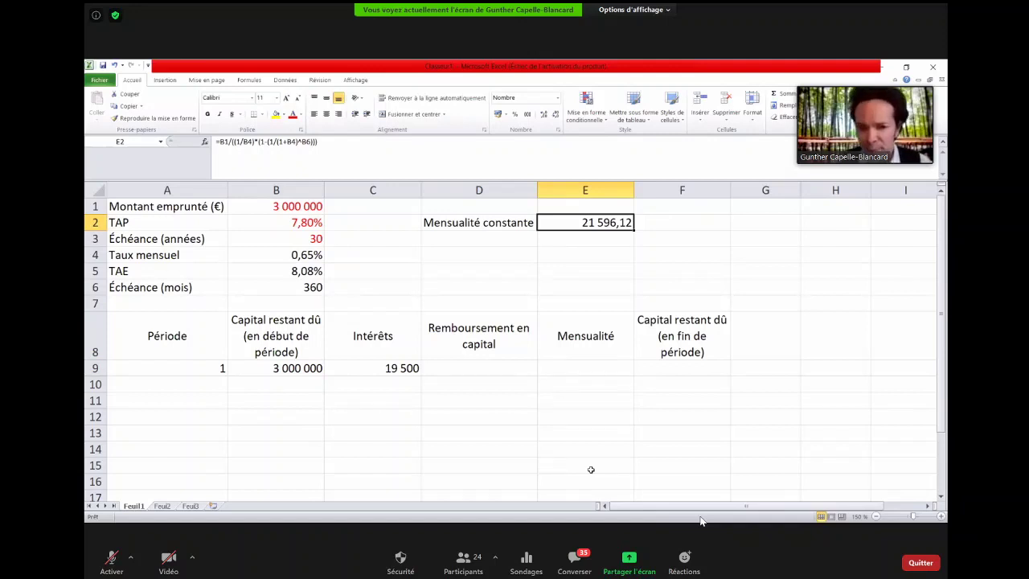
Enter =E2 in cell E9 as the first period's payment under "Mensualité".
key(Down)
key(Down)
key(Down)
key(Down)
key(Down)
key(Down)
key(Down)
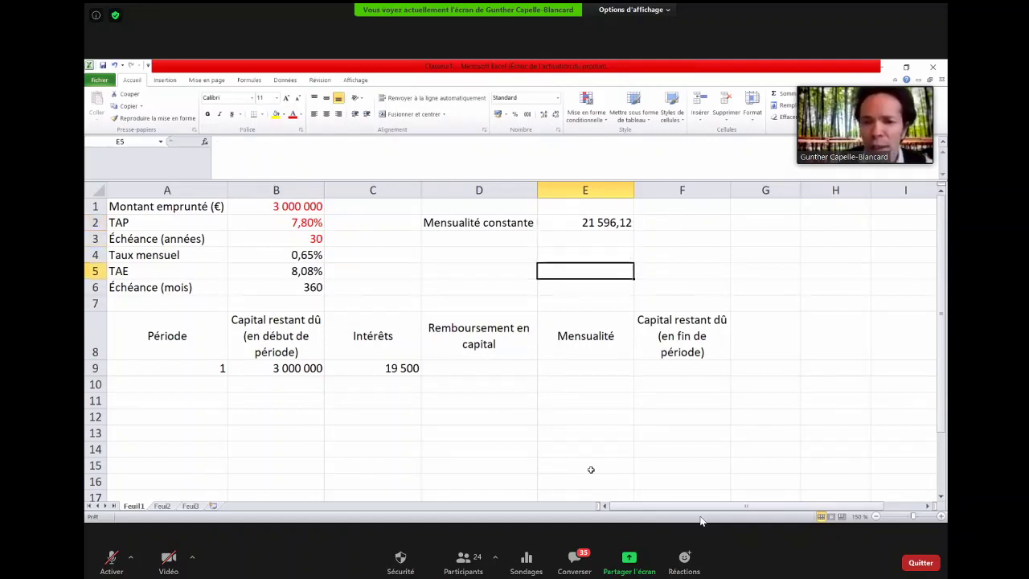
text(=)
key(Up)
key(Up)
key(Up)
key(Up)
key(Up)
key(Up)
key(Up)
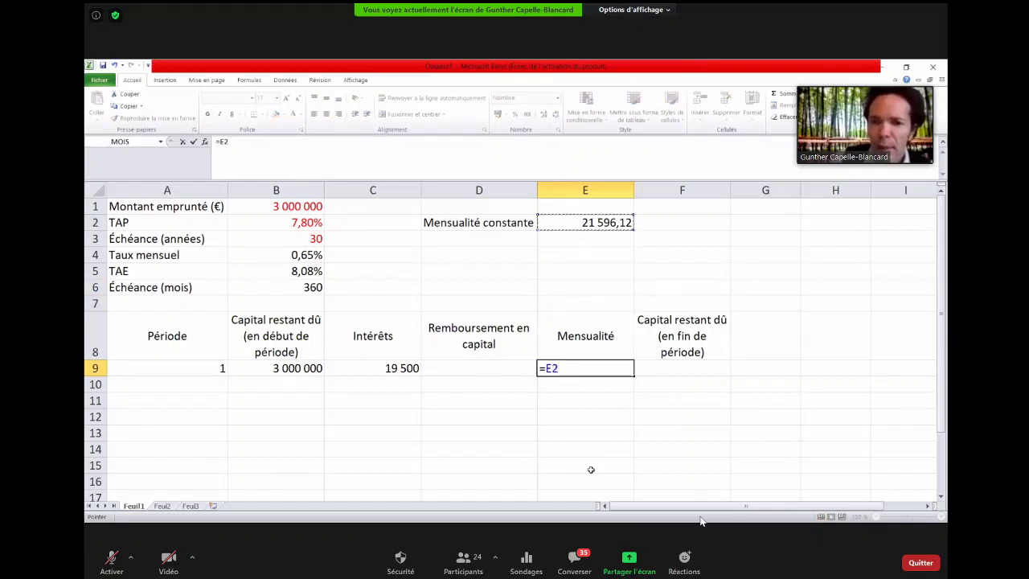
key(Return)
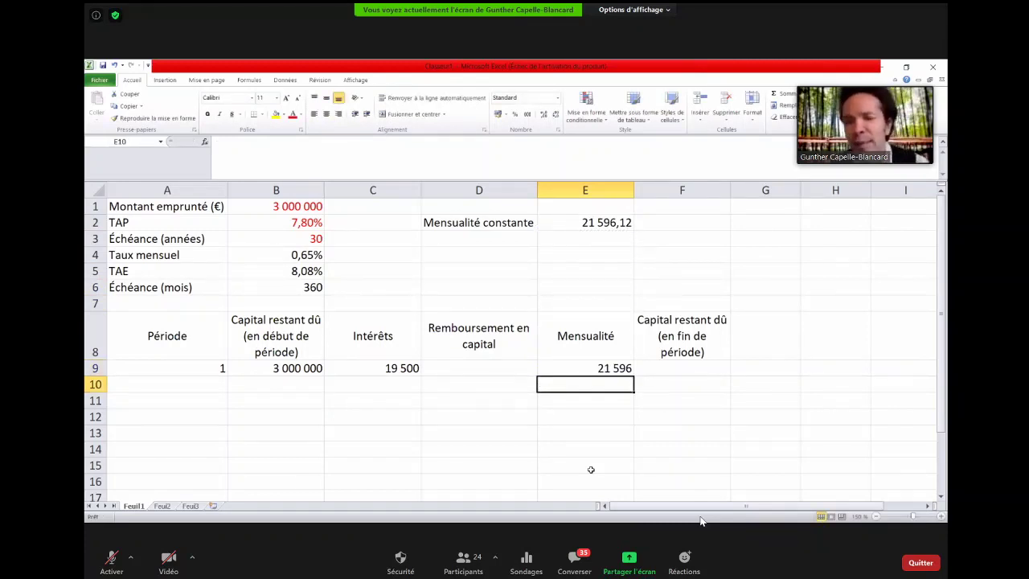
Enter =E9-C9 in cell D9 to calculate the first period's capital repayment.
key(Up)
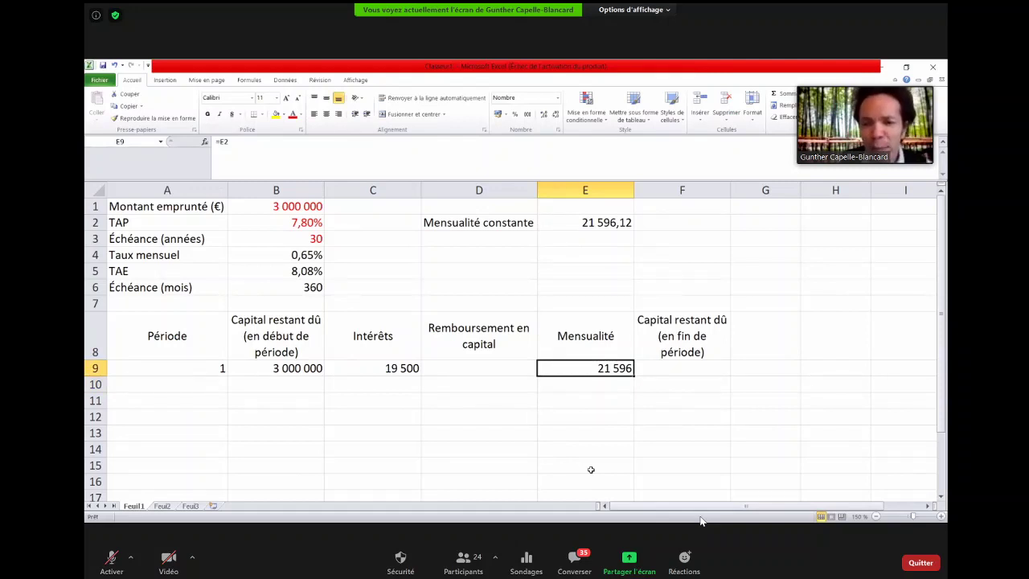
key(Left)
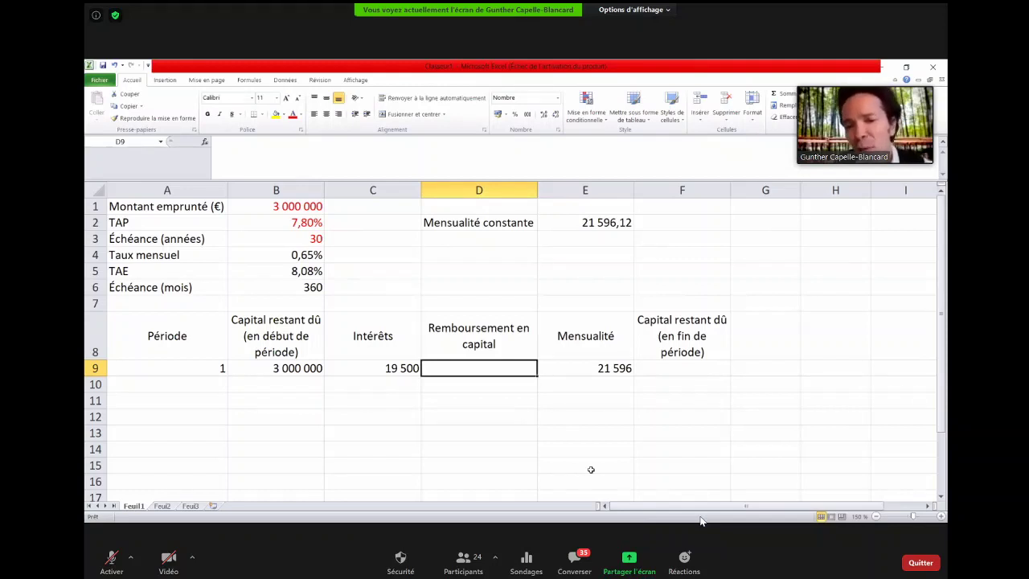
key(Right)
key(Left)
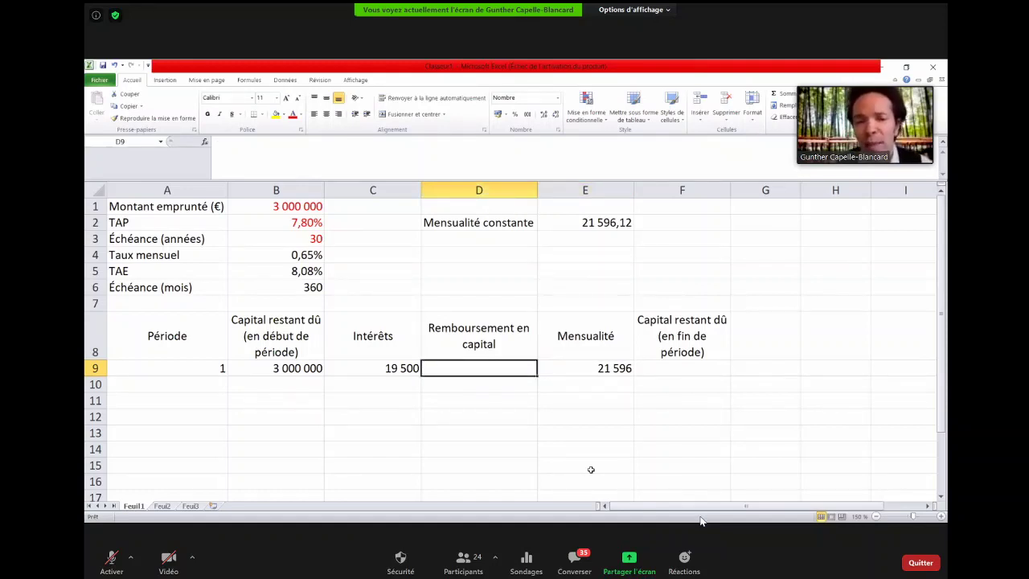
text(=E9)
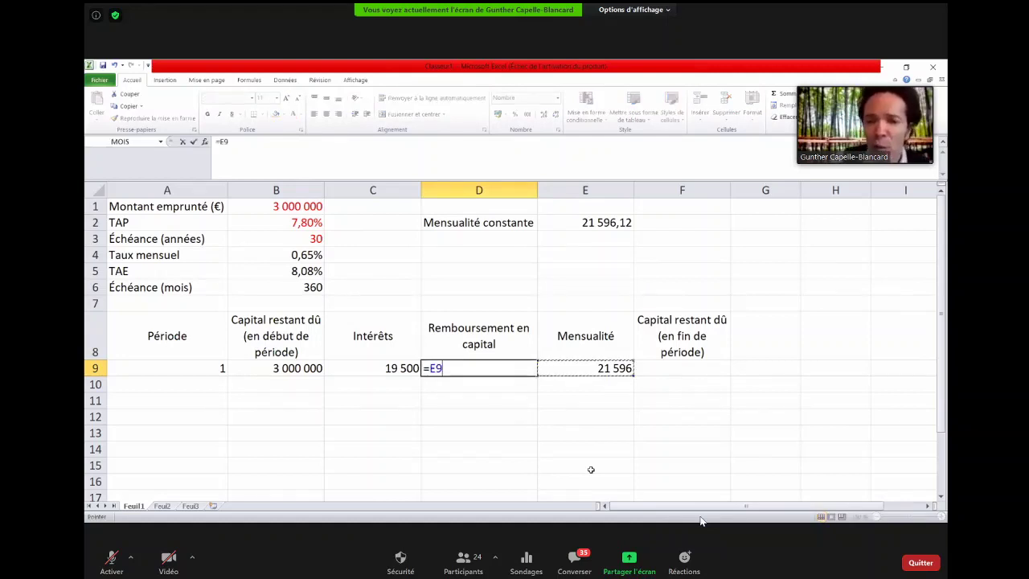
text(-C9)
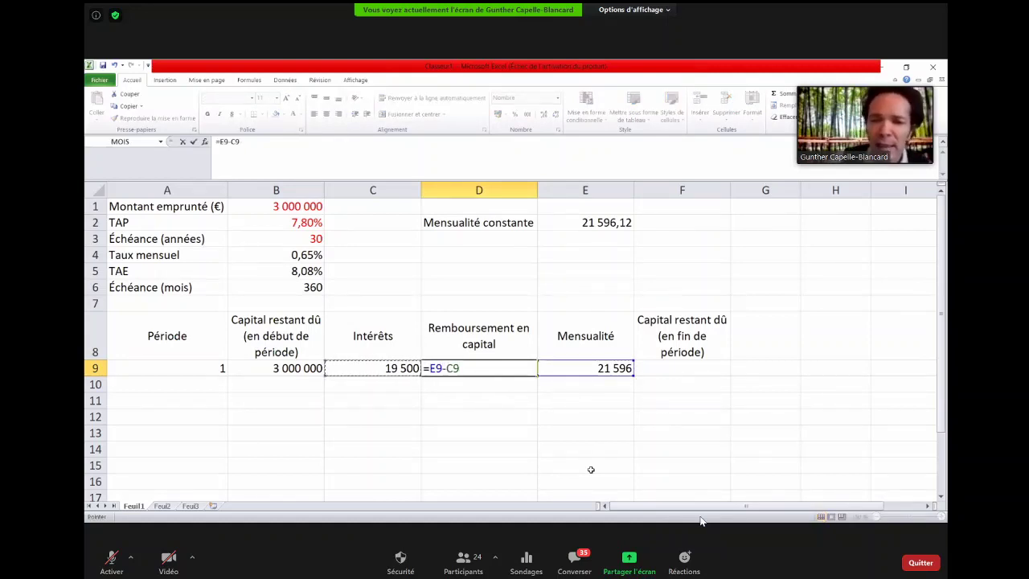
key(Return)
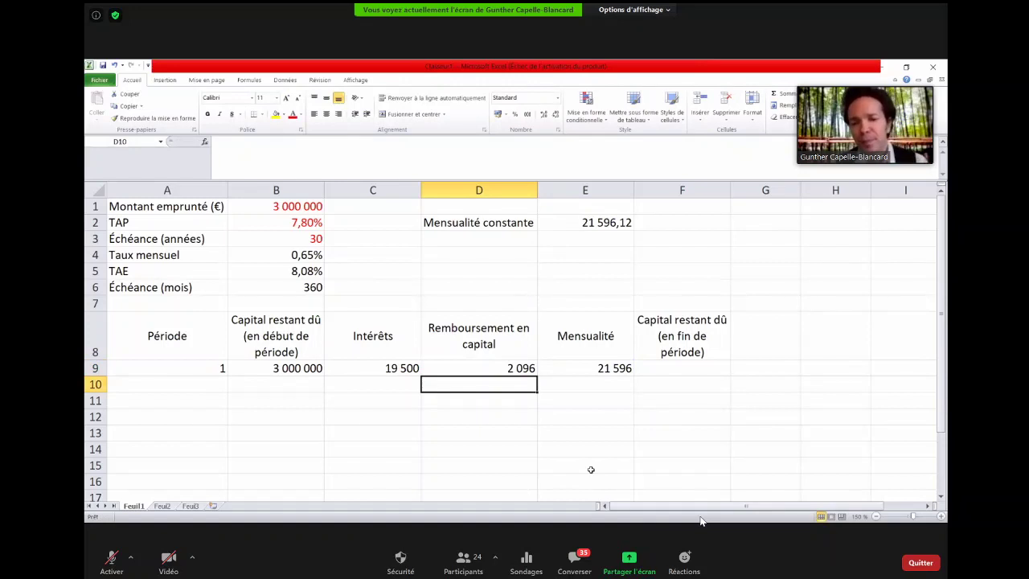
Enter =B9-D9 in cell F9 to calculate the first period's remaining capital at the end of the period.
key(Up)
key(Right)
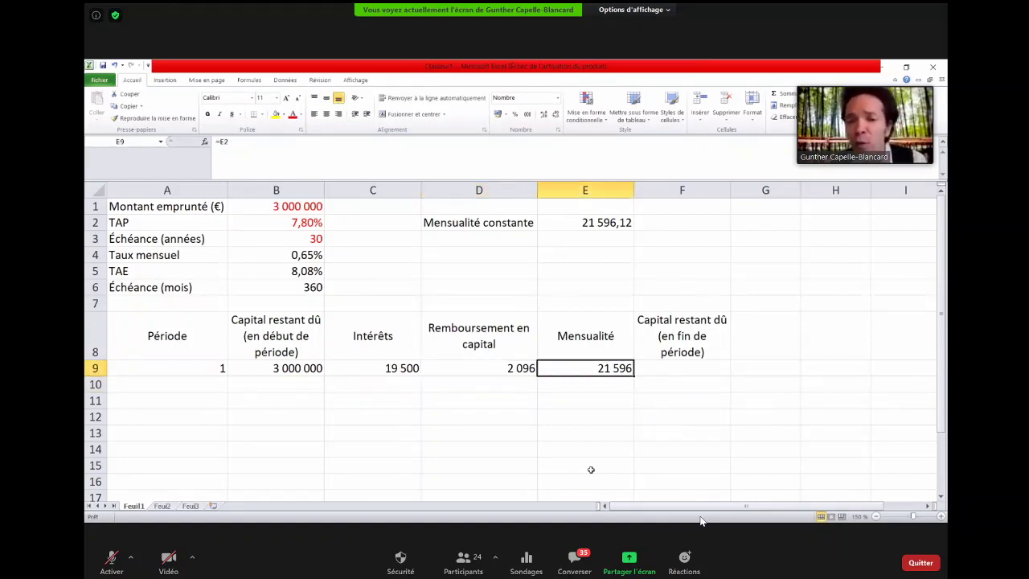
key(Left)
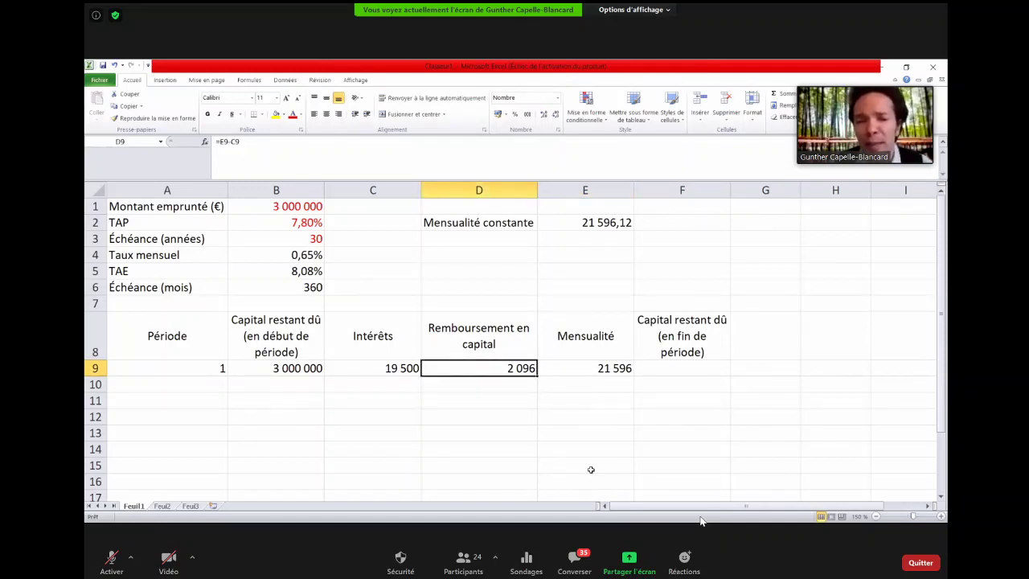
key(Left)
key(Left)
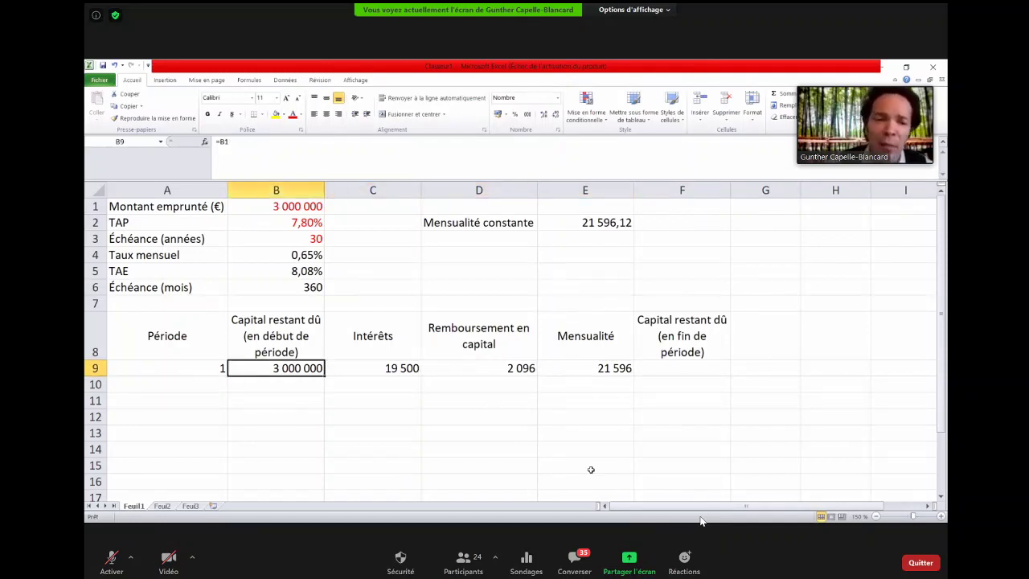
key(Right)
key(Right)
key(Right)
key(Right)
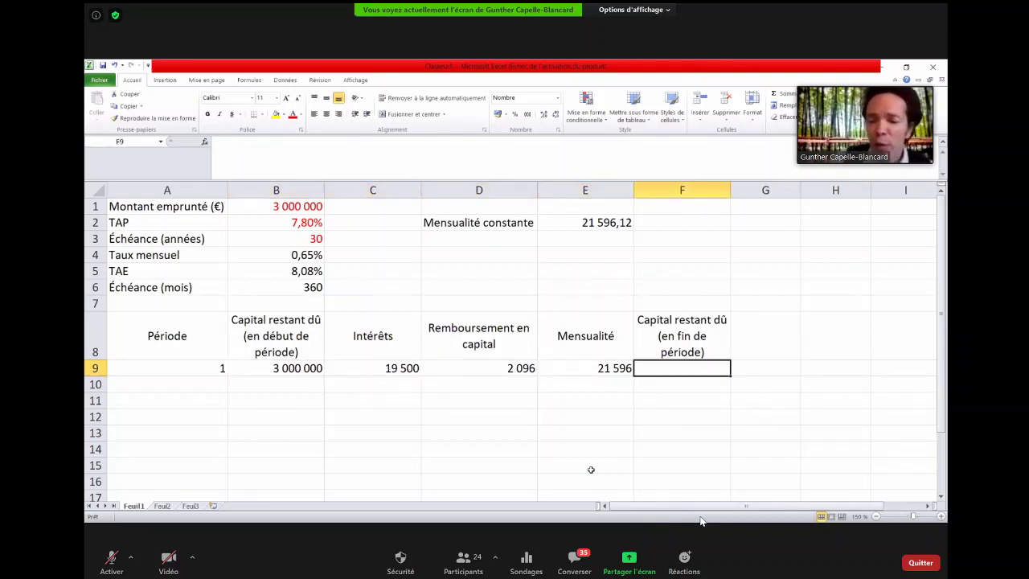
text(=)
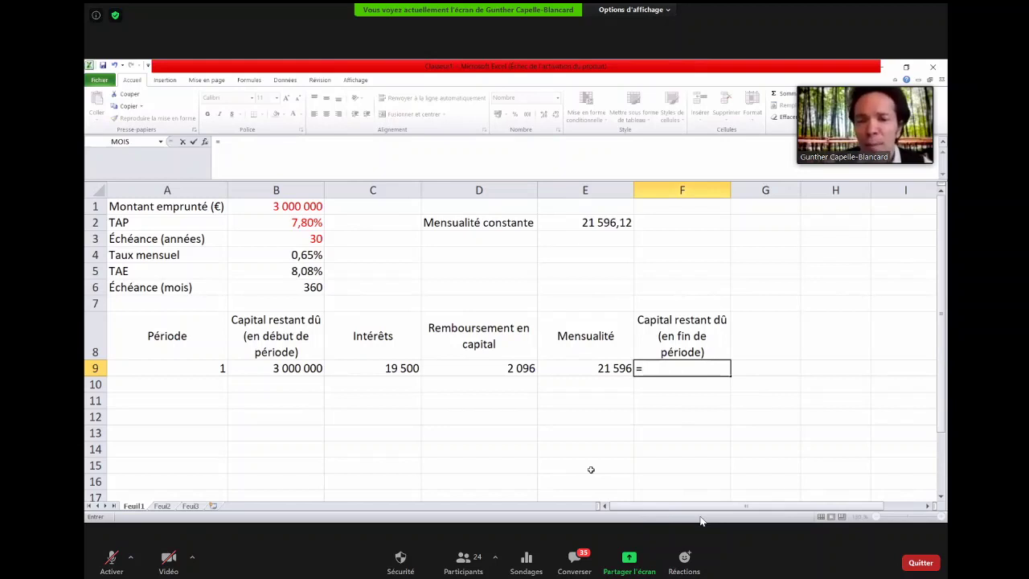
key(Left)
key(Left)
key(Left)
key(Left)
text(-)
key(Left)
key(Left)
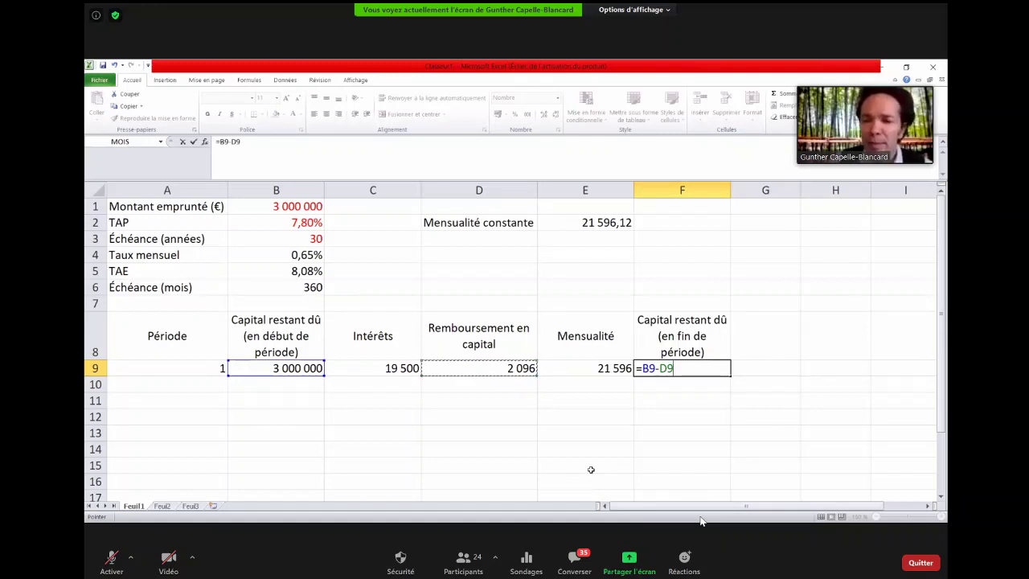
key(Return)
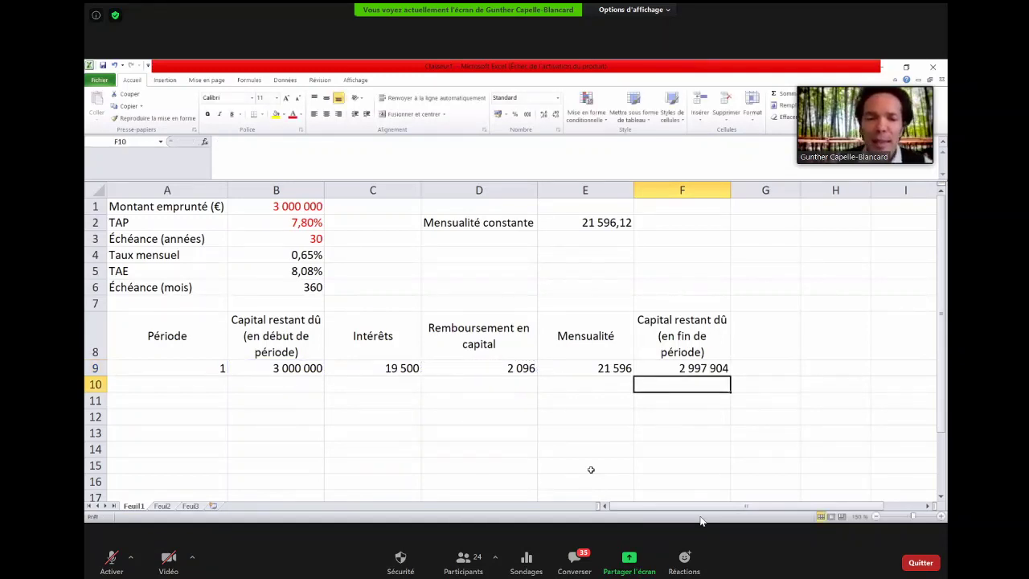
Insert a blank row above row 9, between the table headers and the first period.
key(Up)
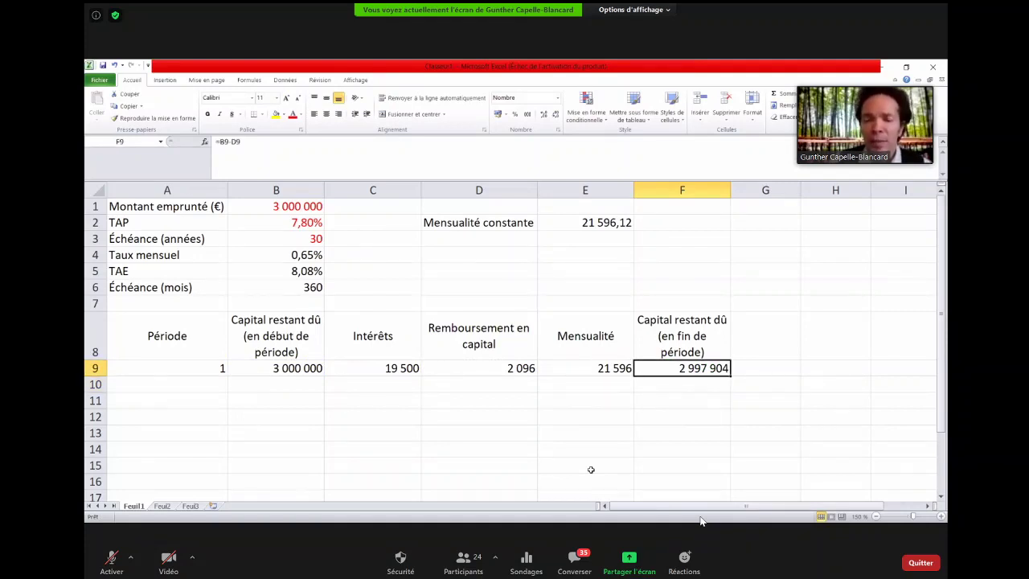
key(Left)
key(Left)
key(Left)
key(Left)
key(Left)
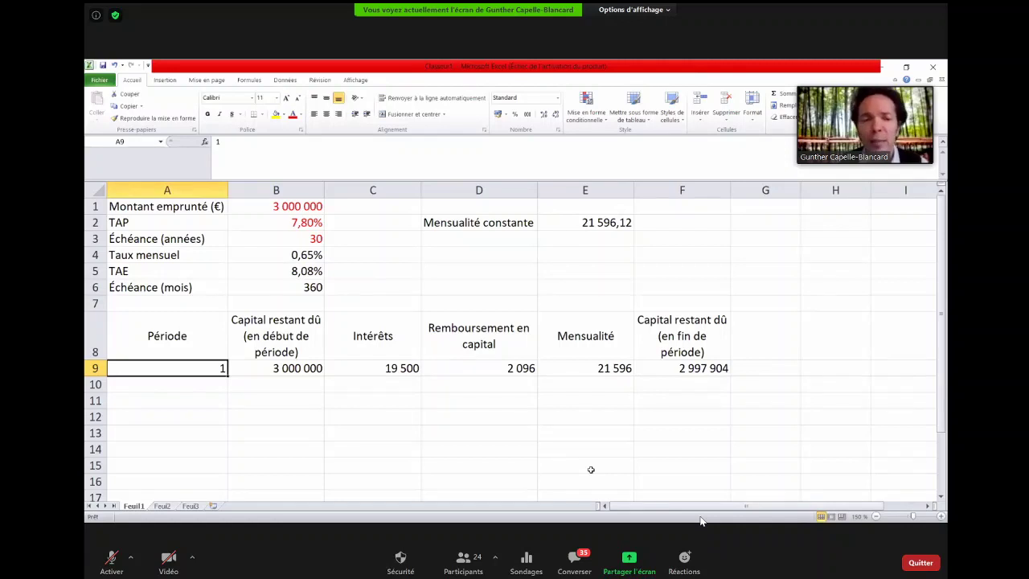
click(94, 369)
right_click(95, 369)
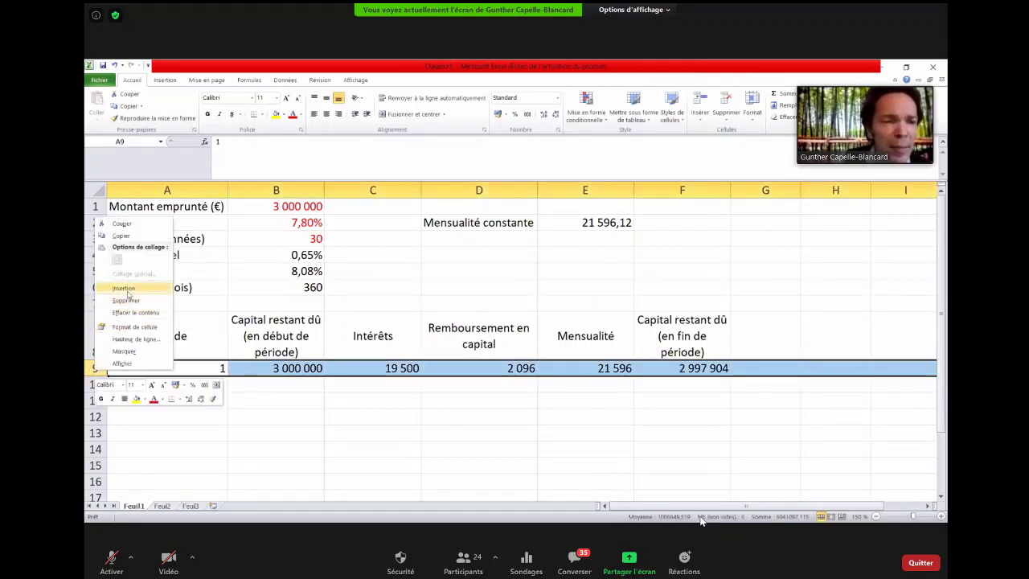
click(124, 289)
Enter the text B*B4 in cell C9 as the formula note under "Intérêts".
click(276, 368)
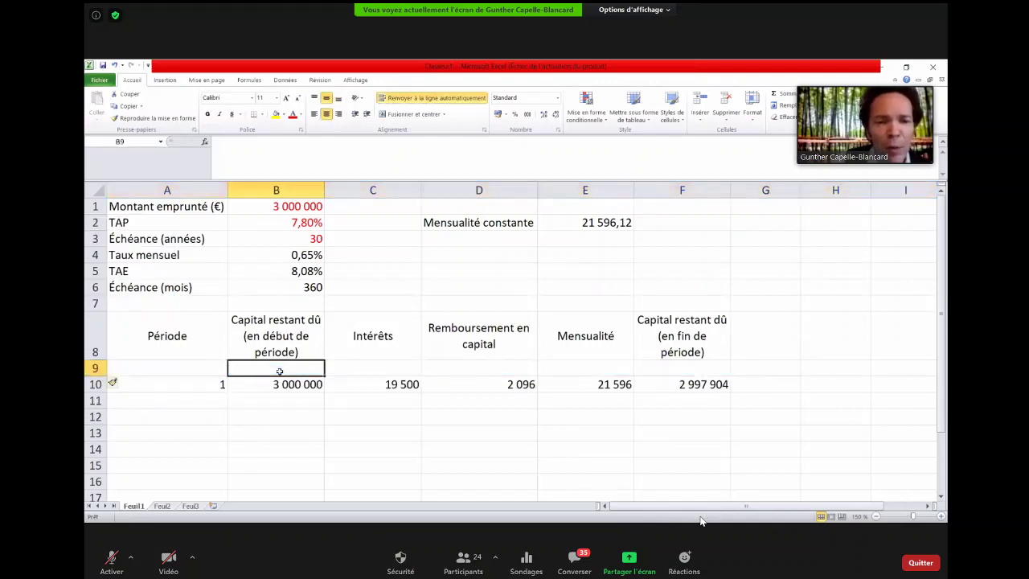
click(374, 367)
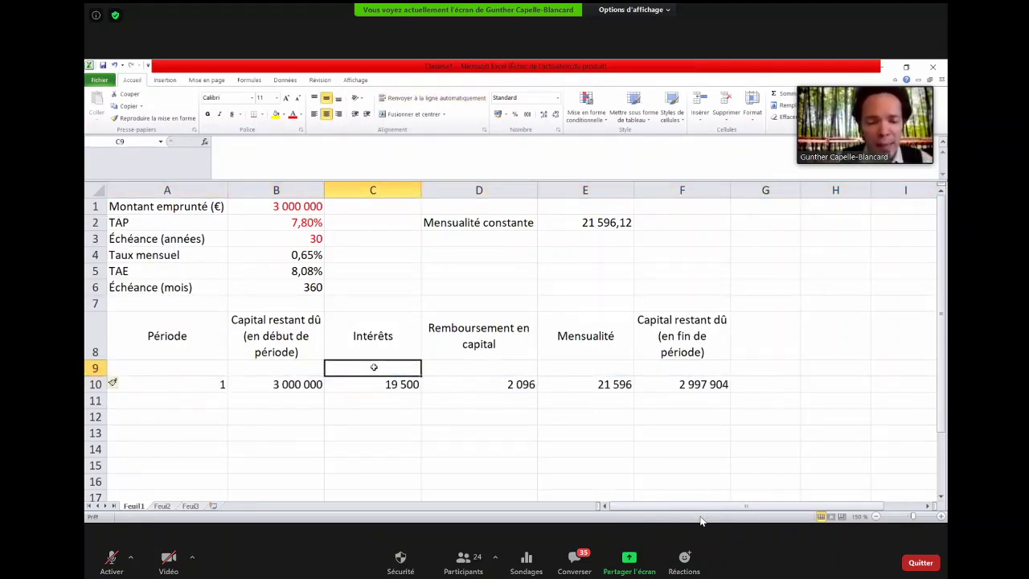
text(B*)
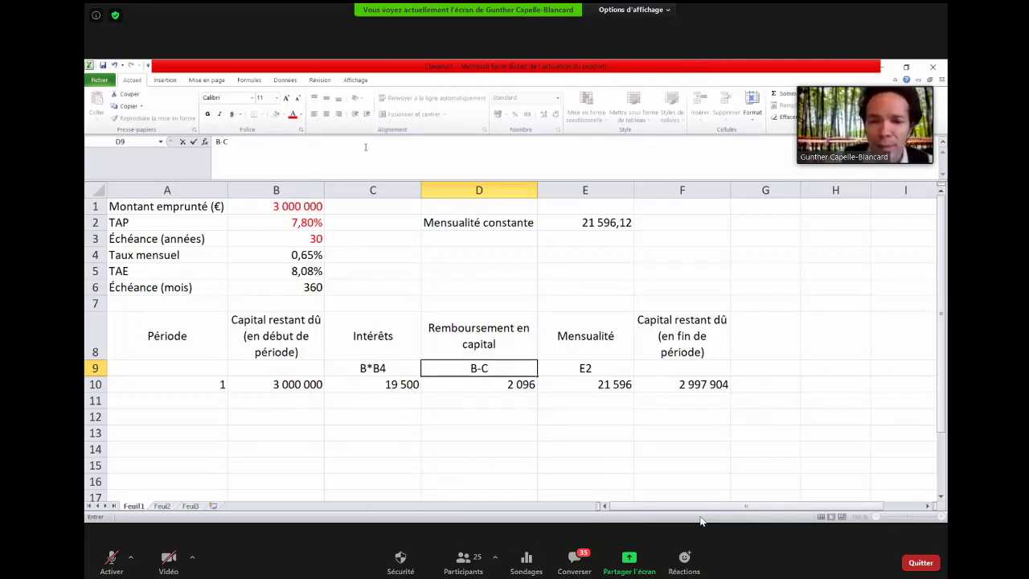
Replace the formula note in D9 under "Remboursement en capital" with E-C.
key(BackSpace)
key(BackSpace)
key(BackSpace)
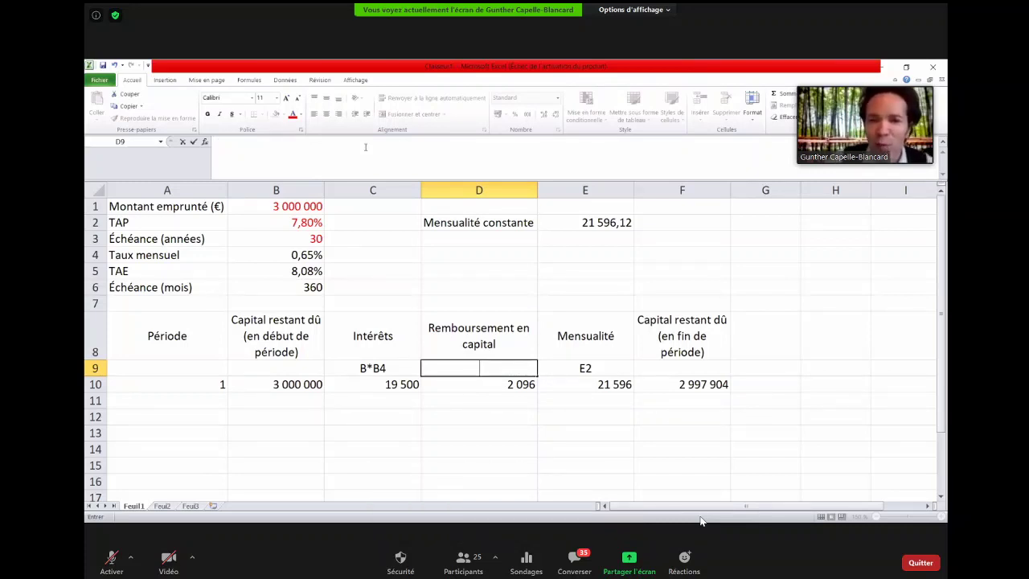
text(E)
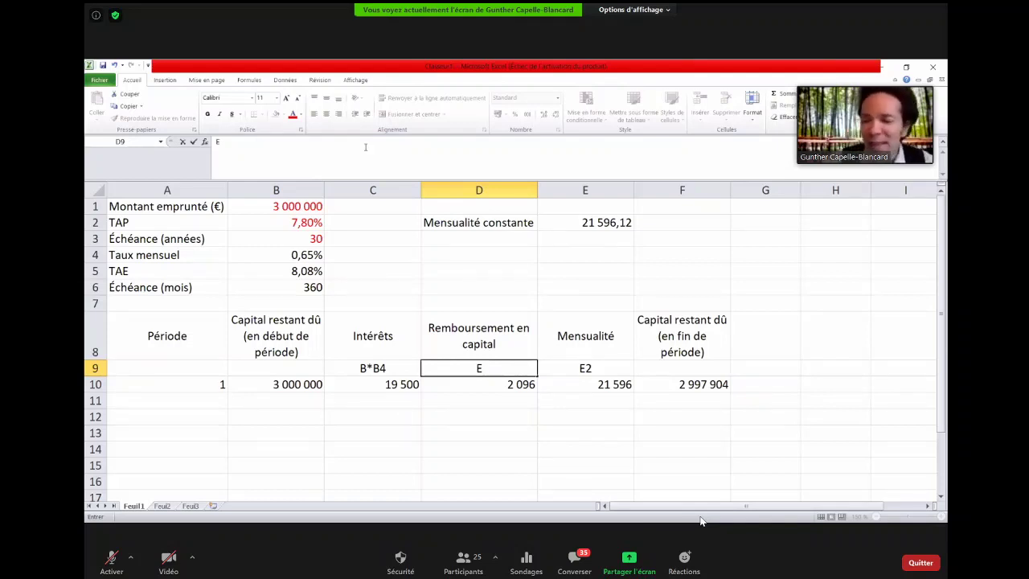
text(-C)
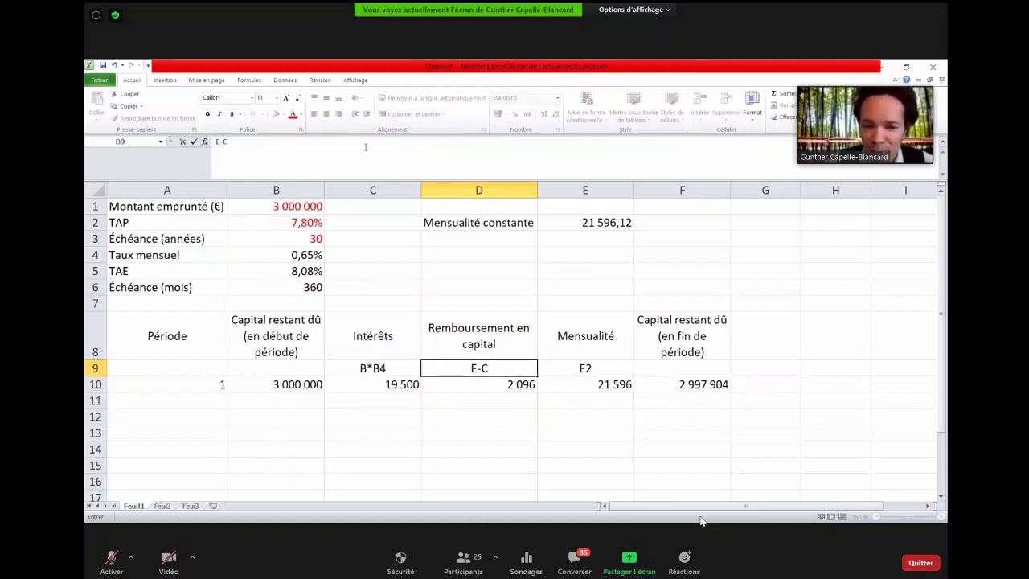
key(Return)
Enter the text B-D in cell F9 as the formula note for the end-of-period remaining capital.
key(Up)
key(Right)
key(Right)
key(alt+h)
key(w)
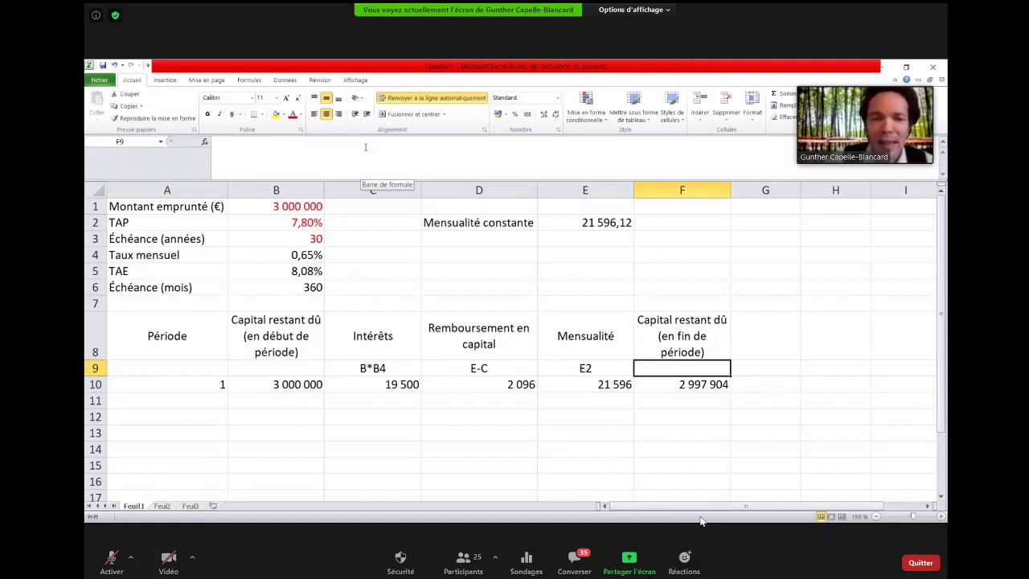
text(B-)
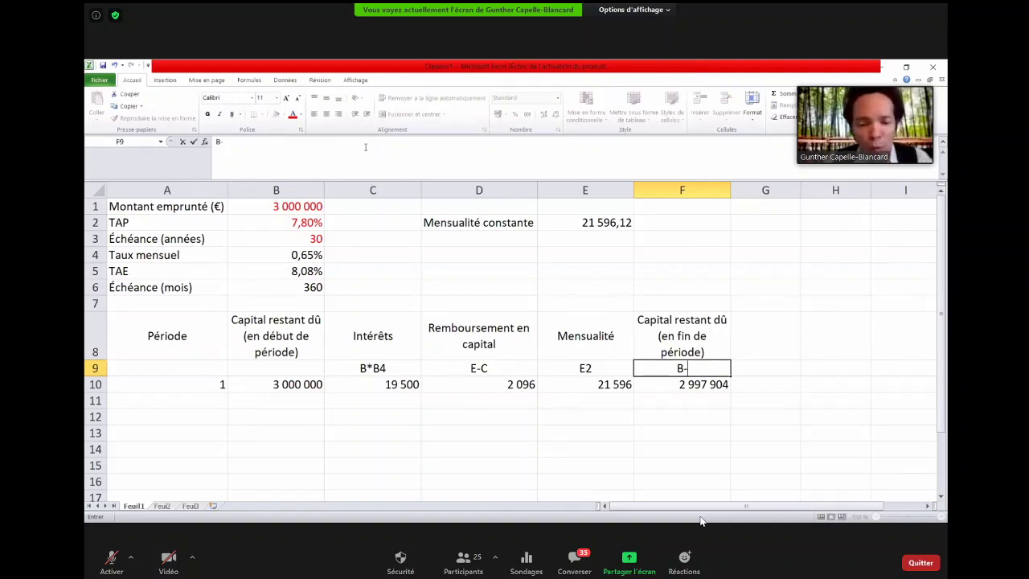
text(D)
key(Return)
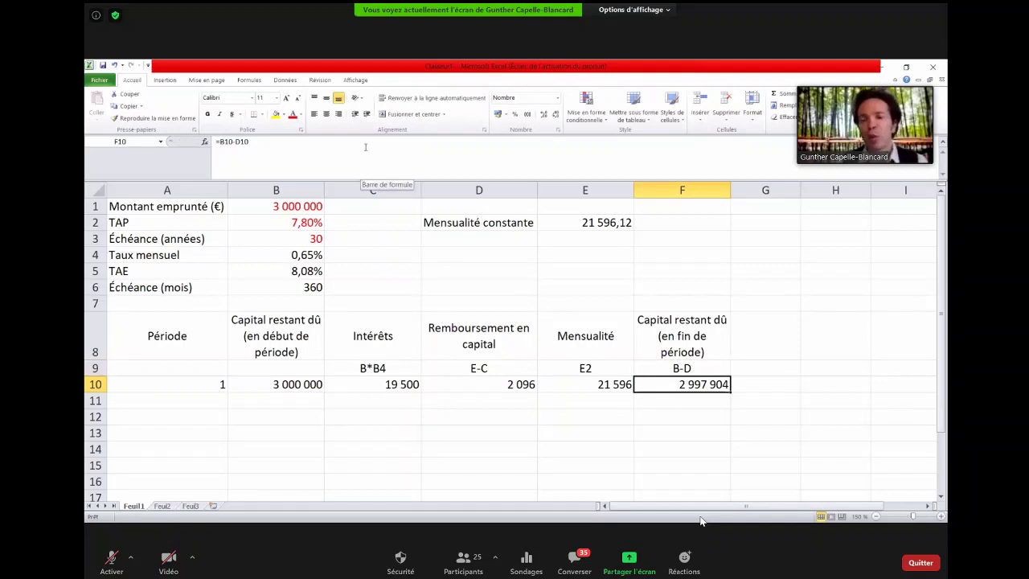
Make the formula notes in cells C9 to F9 italic.
key(Up)
key(shift+Left)
key(shift+Left)
key(shift+Left)
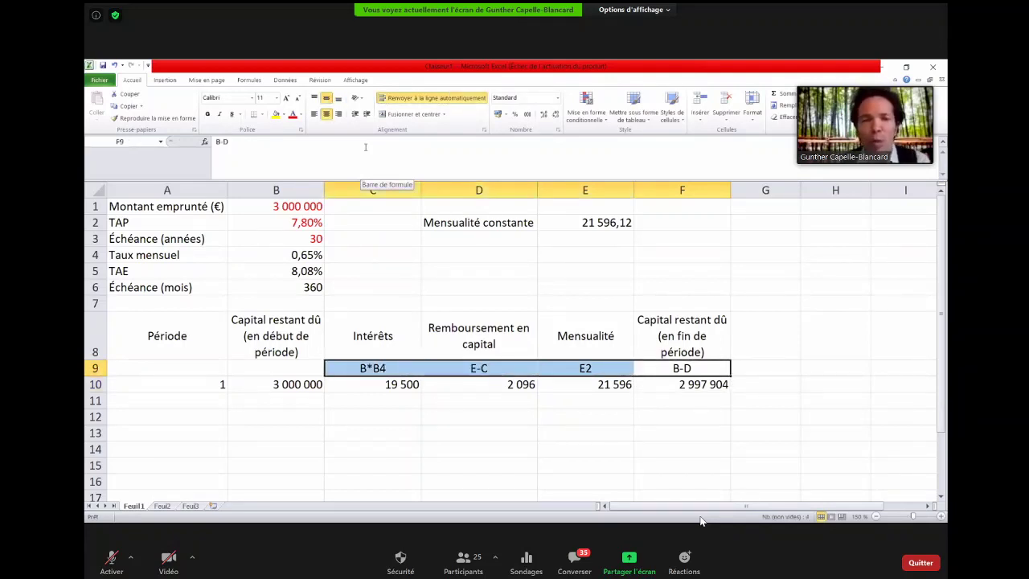
click(219, 113)
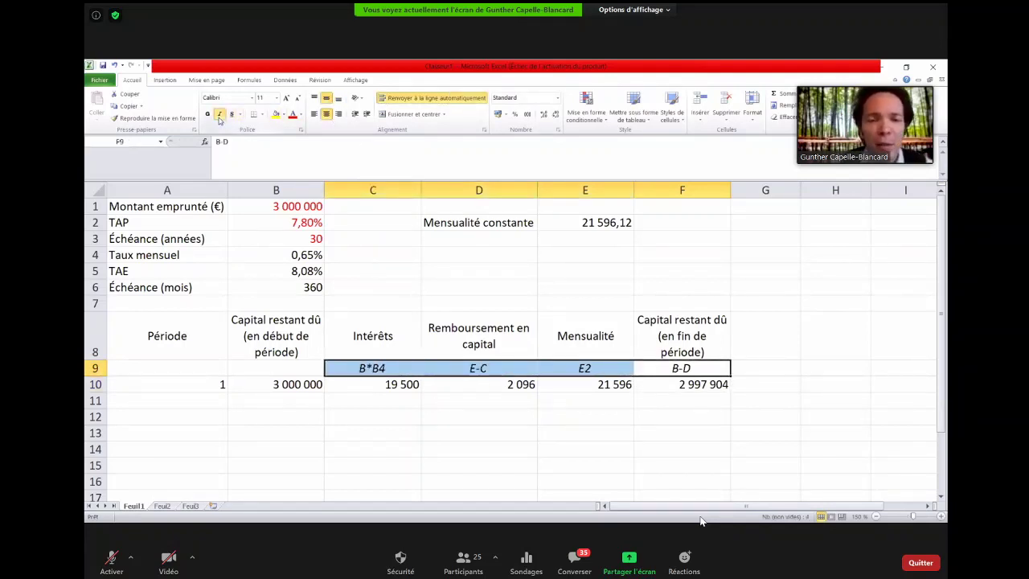
Enter =F10 in cell B11 so the second period starts with the first period's closing capital.
click(294, 367)
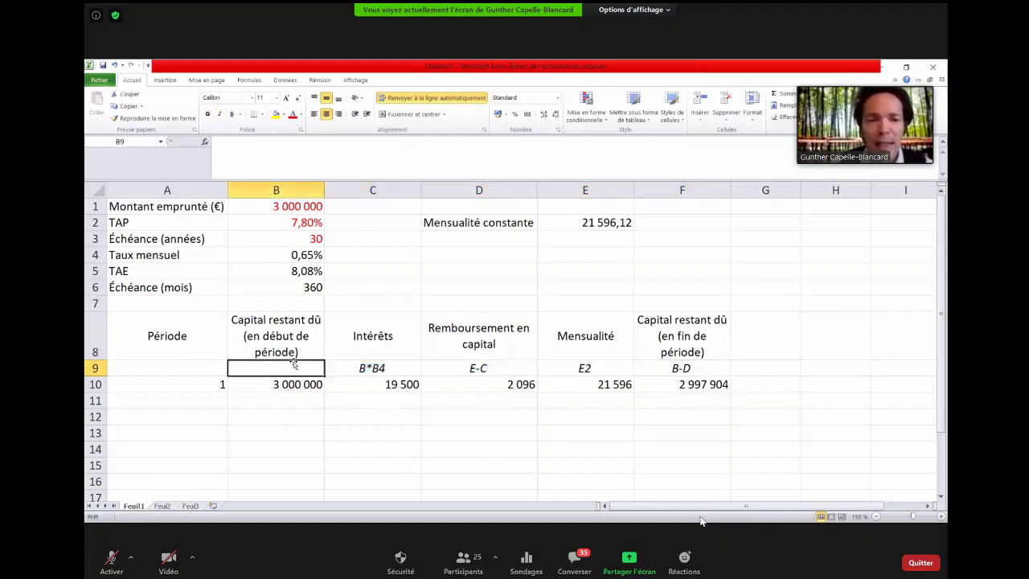
click(287, 400)
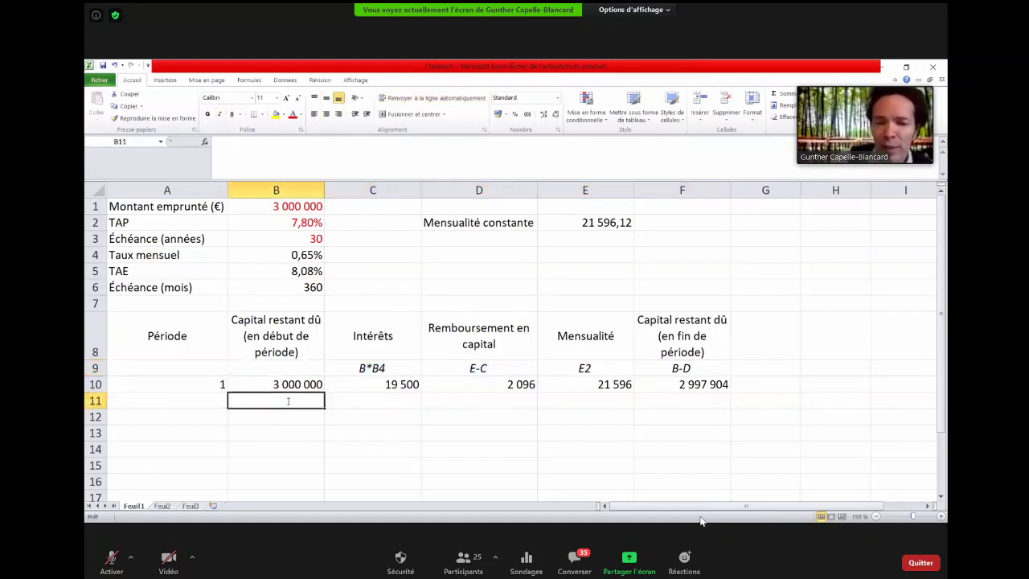
text(=)
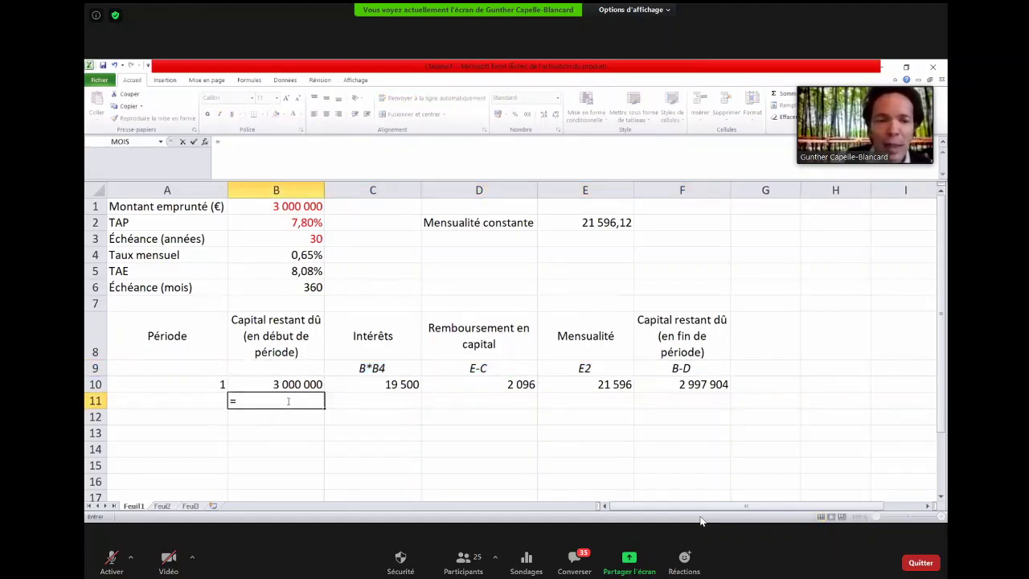
key(Up)
key(Right)
key(Right)
key(Right)
key(Right)
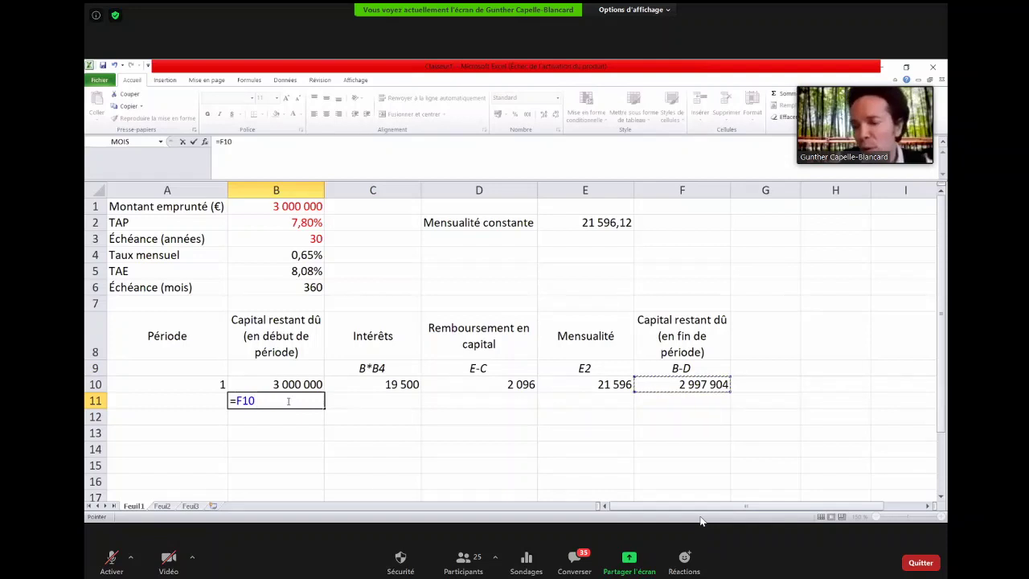
key(Return)
Enter =A10+1 in cell A11 to number the second period.
key(Up)
key(Left)
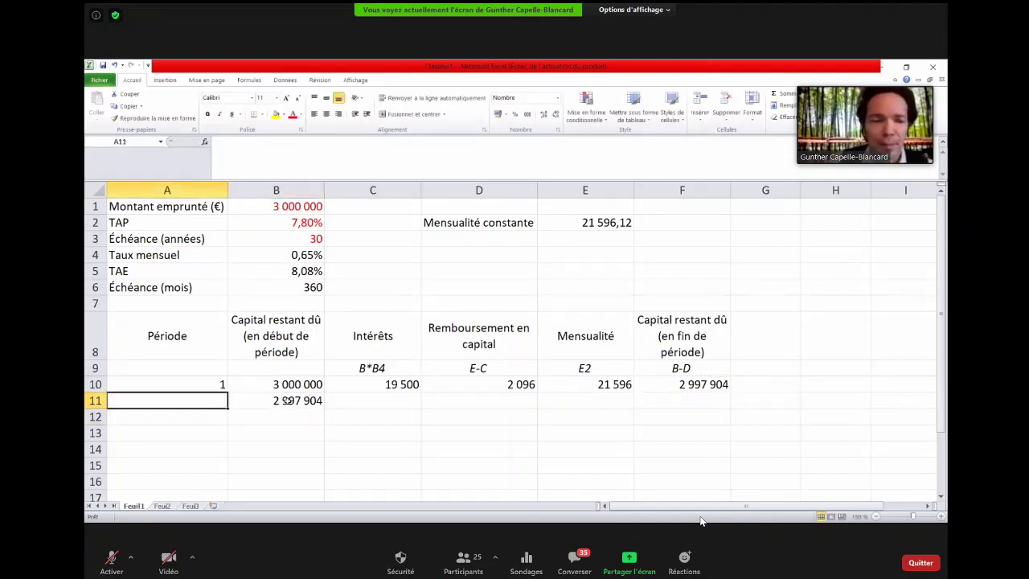
text(=)
key(Up)
text(+1)
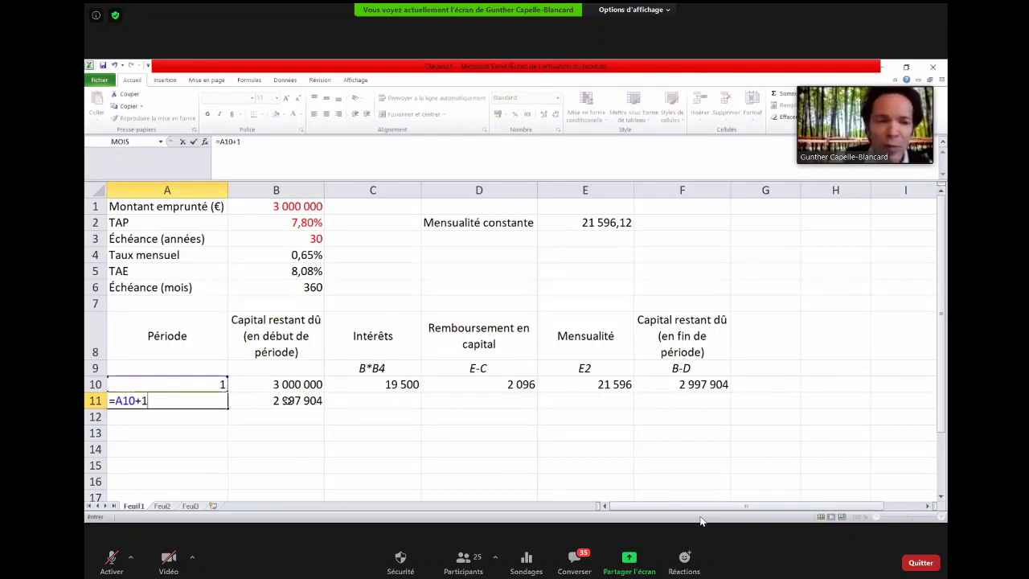
key(Return)
Make the monthly rate reference absolute in the C10 interest formula, giving =B10*$B$4.
key(Up)
key(Right)
key(Right)
key(Up)
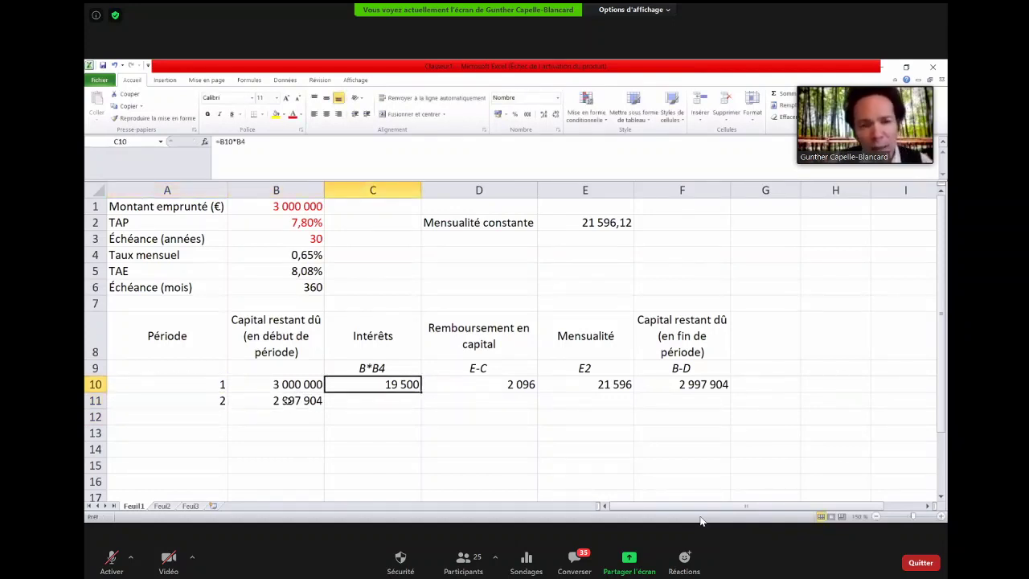
key(F2)
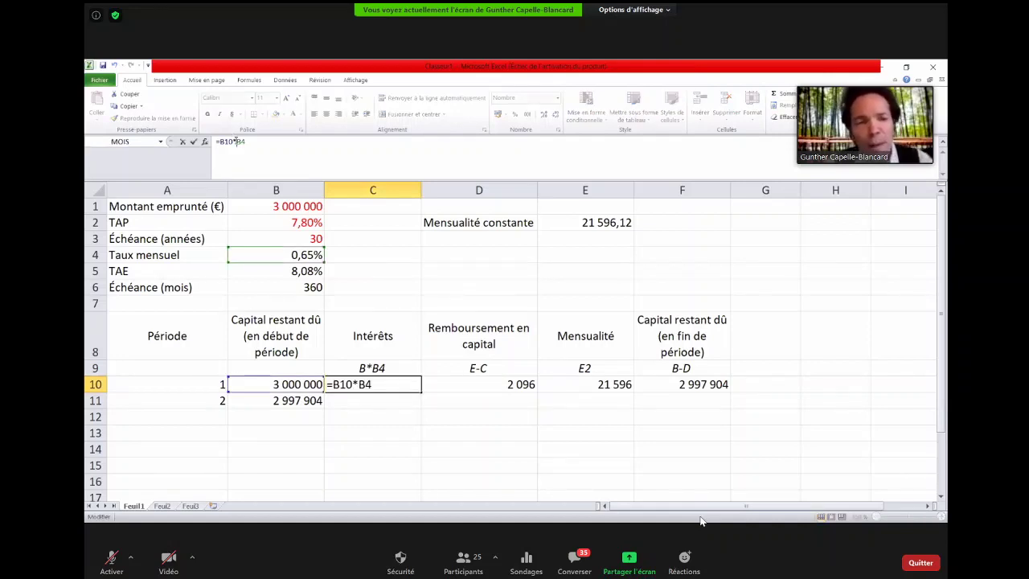
text($)
key(Right)
text($)
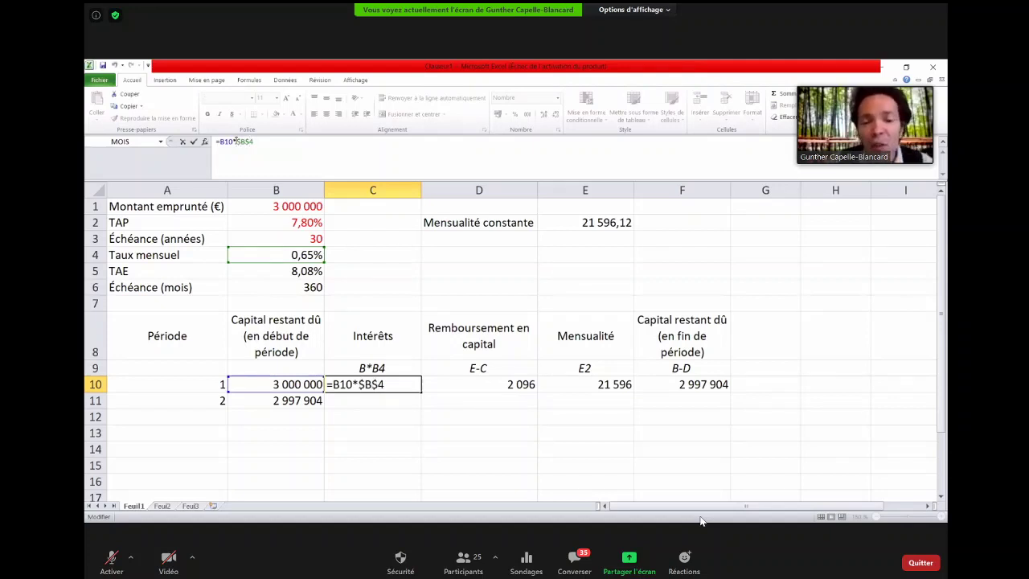
key(Return)
Copy the interest formula from C10 to C11 for the second period.
key(Up)
key(ctrl+c)
key(Down)
key(ctrl+v)
key(Up)
key(Down)
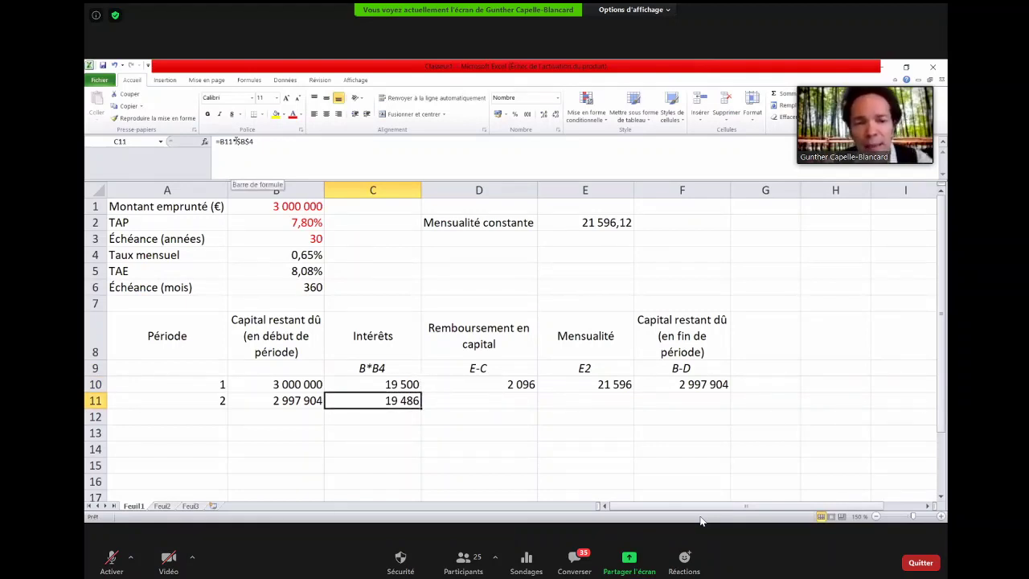
Make the constant payment reference absolute in cell E10, giving =$E$2.
key(Right)
key(Up)
key(Right)
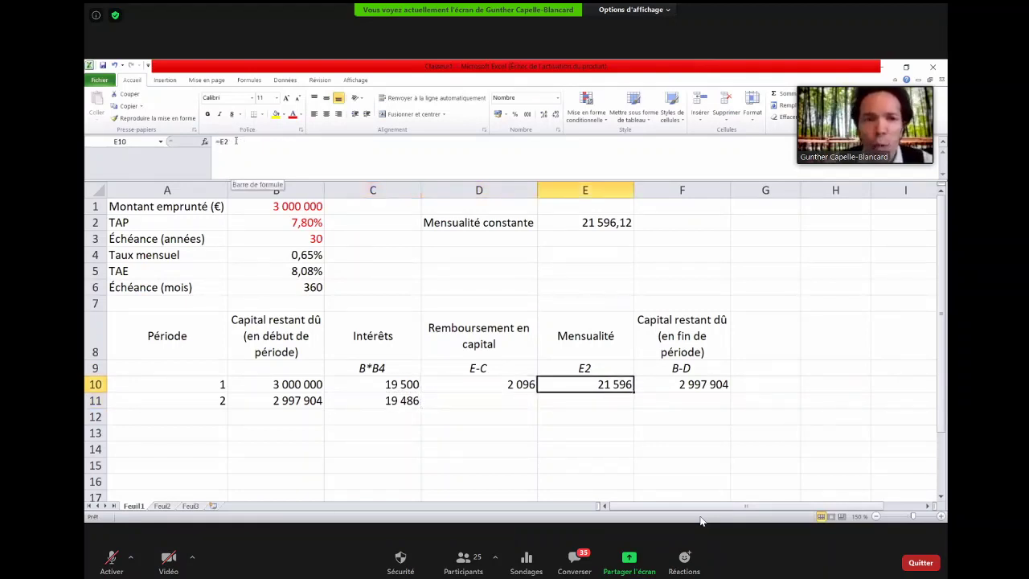
key(F2)
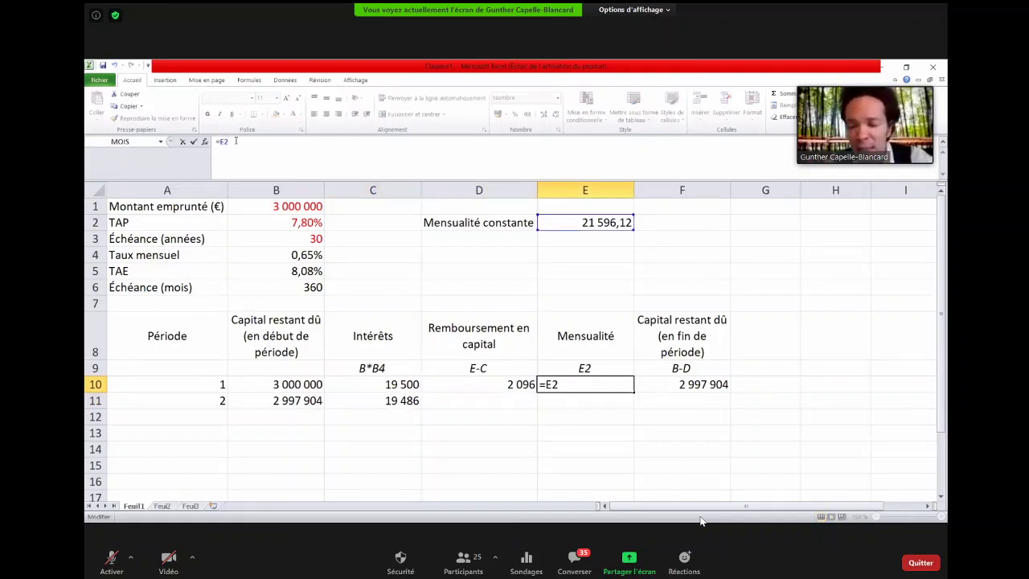
key(Left)
key(Left)
text($)
key(Right)
text($)
key(Return)
Copy the payment formula from E10 to E11 for the second period.
key(Up)
key(ctrl+c)
key(Down)
key(Return)
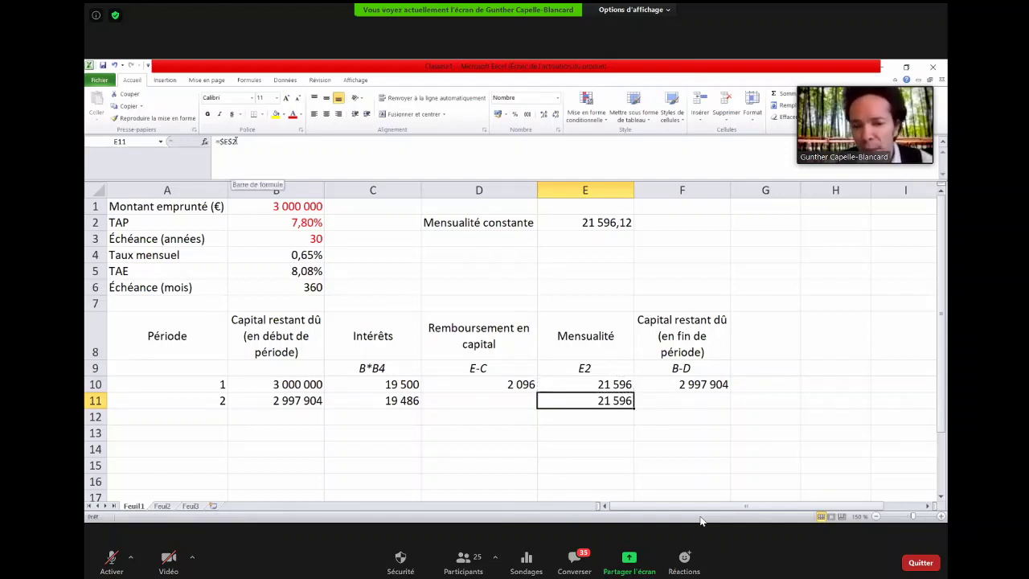
Copy the capital repayment formula from D10 to D11 for the second period.
key(Left)
key(Up)
key(ctrl+c)
key(Down)
key(Return)
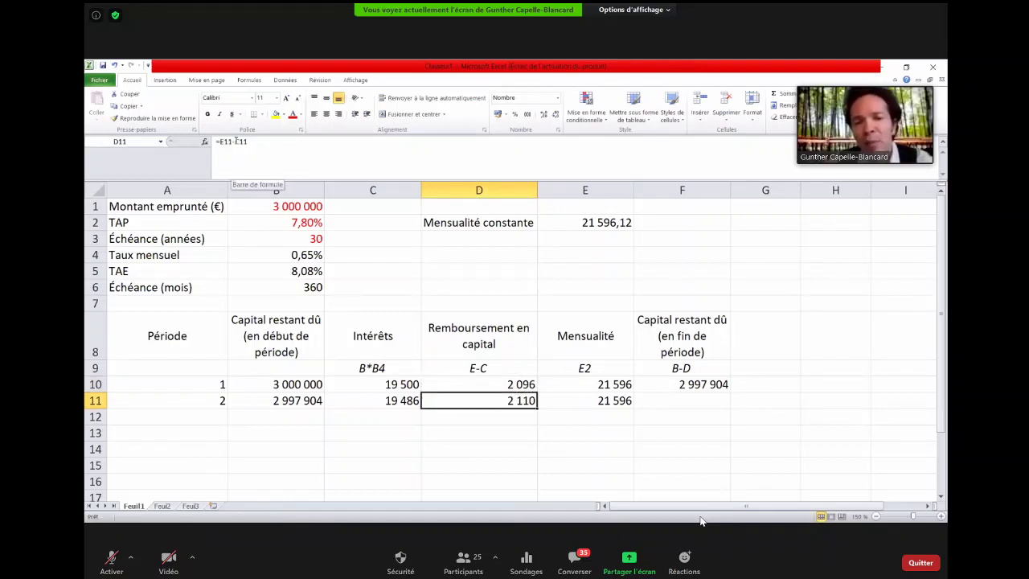
Copy the end-of-period outstanding capital formula from F10 to F11 for the second period.
key(Up)
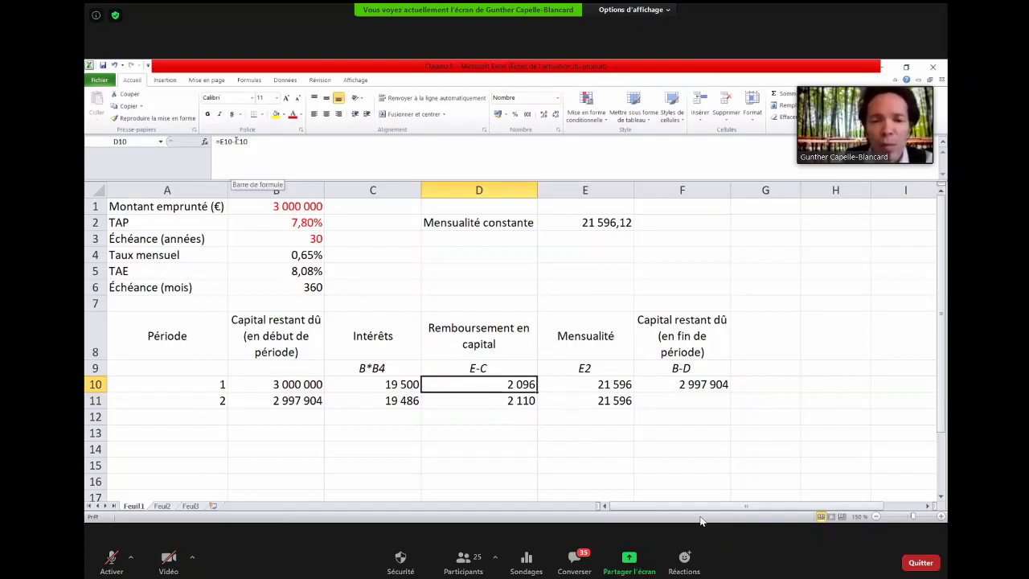
key(Down)
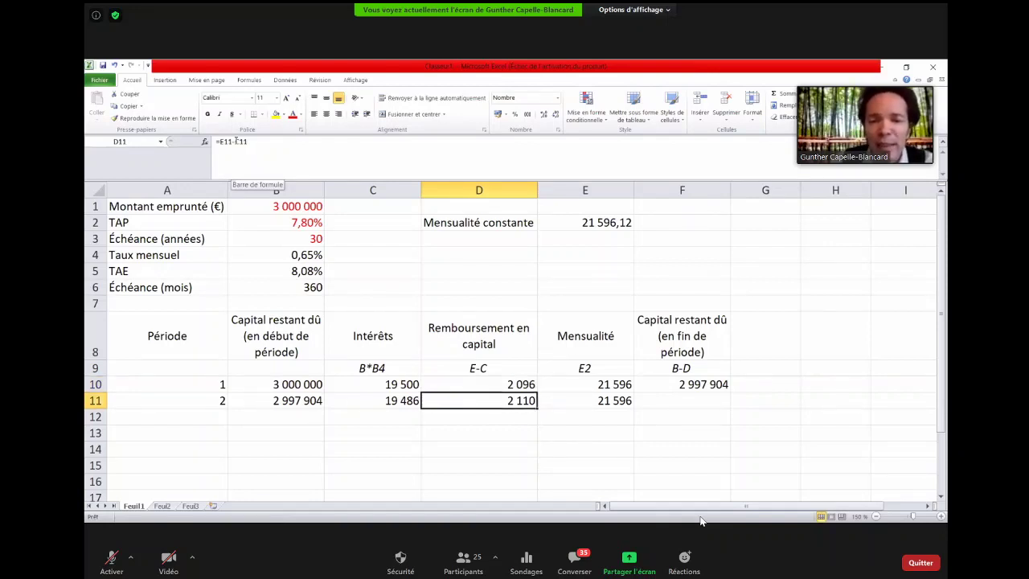
key(Right)
key(Right)
key(Up)
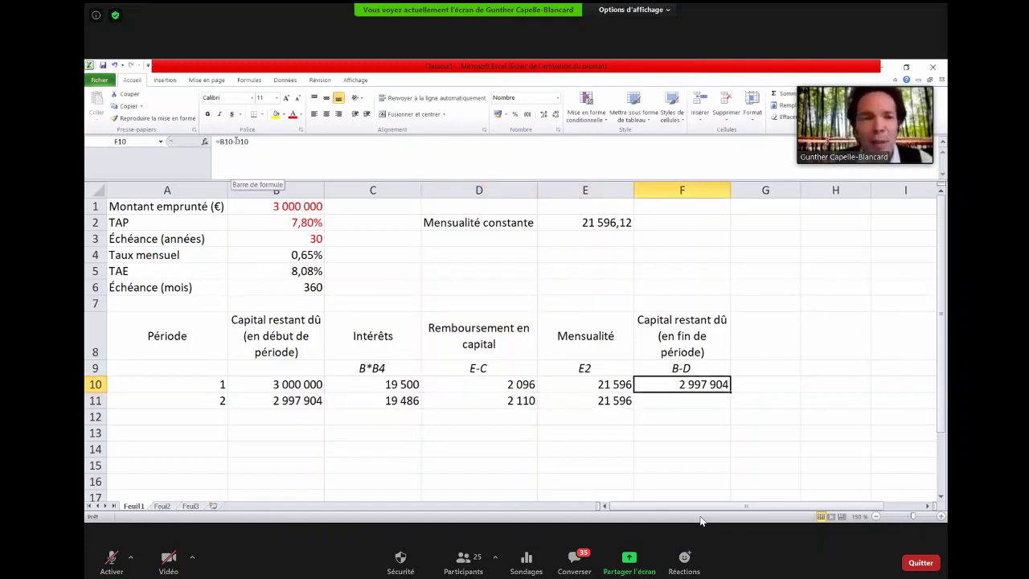
key(ctrl+c)
key(Down)
key(ctrl+v)
Copy the complete second-period row A11:F11 down through row 370 to fill in the remaining monthly periods.
key(Left)
key(Left)
key(Left)
key(Left)
key(Left)
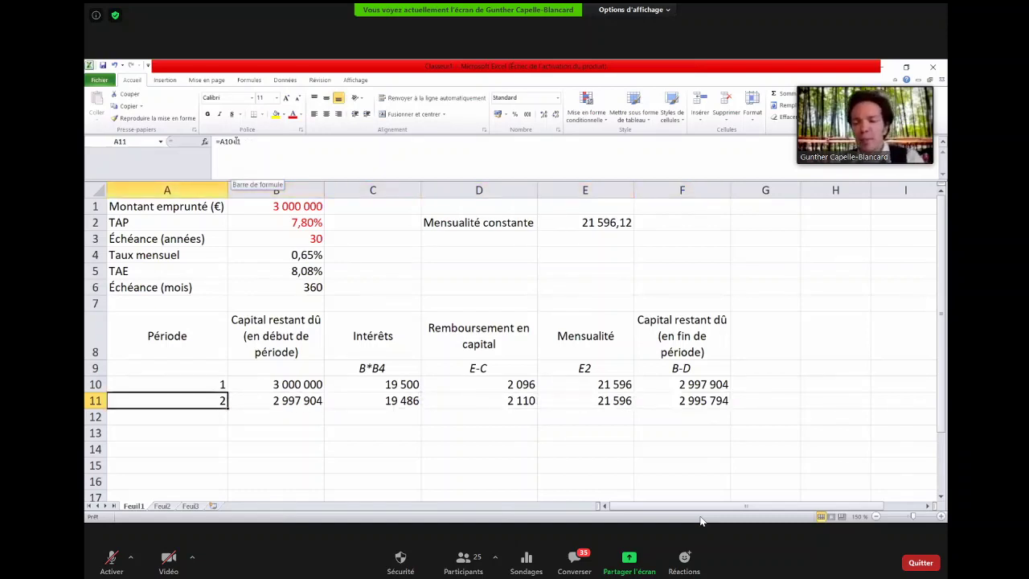
key(shift+Right)
key(shift+Right)
key(shift+Right)
key(shift+Right)
key(shift+Right)
key(ctrl+c)
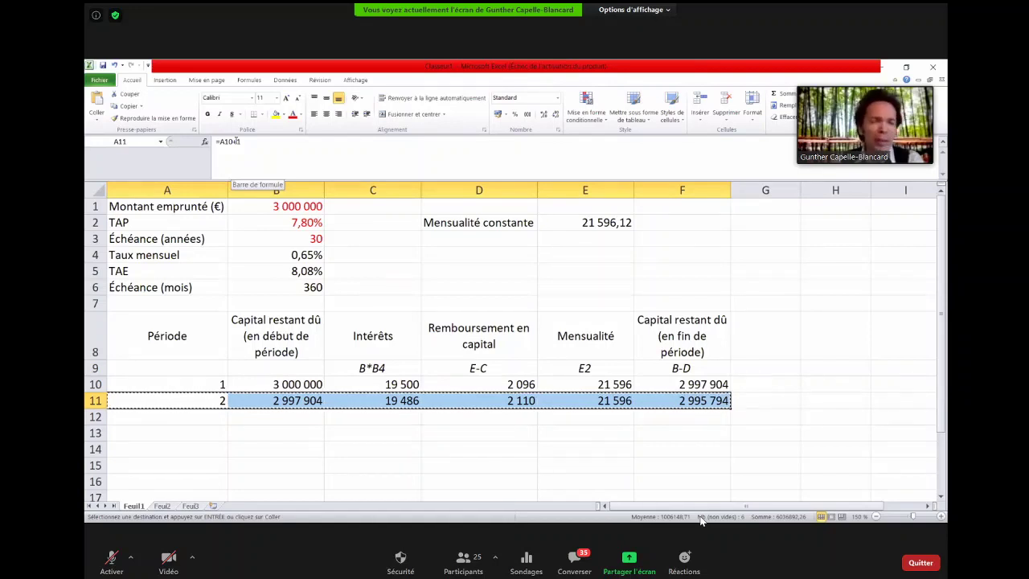
drag(167, 401, 682, 368)
drag(701, 522, 701, 521)
key(ctrl+v)
key(Return)
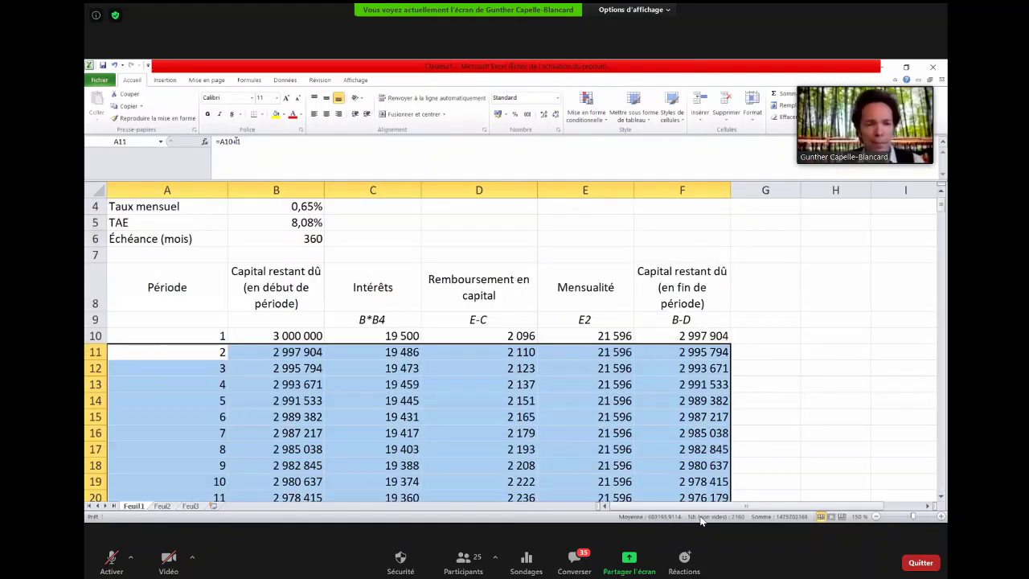
Examine the copied schedule down to its last row, checking the final periods and the remaining capital.
key(Return)
key(Return)
key(Return)
key(Return)
key(Return)
key(Return)
key(Return)
key(Return)
key(Return)
key(Return)
key(Return)
key(Return)
key(Return)
key(Return)
key(Return)
key(Return)
key(Return)
key(Return)
key(Return)
key(Return)
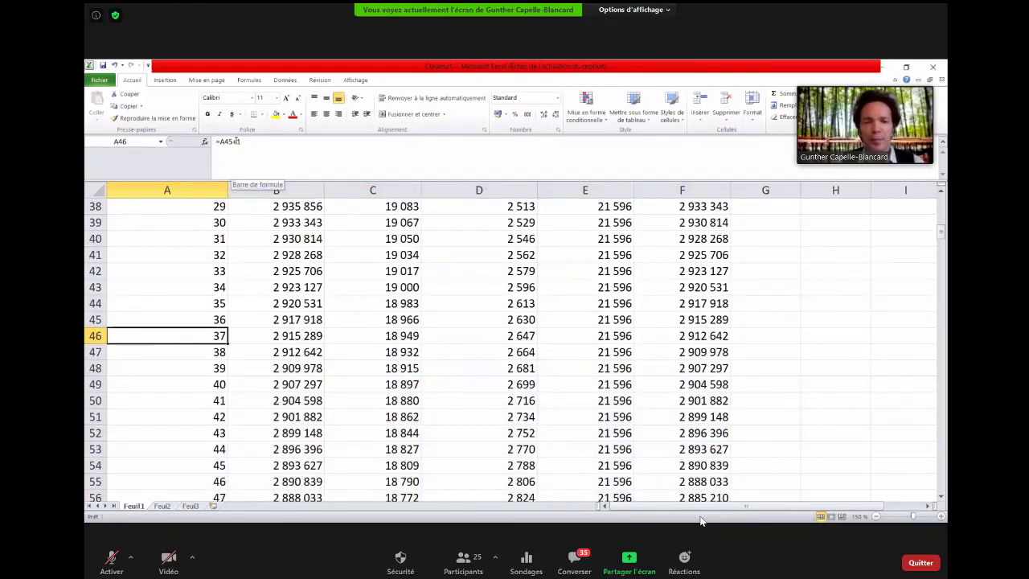
key(Return)
key(Return)
key(Return)
key(Return)
key(Return)
key(Return)
key(Return)
key(Return)
key(Return)
key(Return)
key(Return)
key(Return)
key(Return)
key(Return)
key(Return)
key(Return)
key(Return)
key(Return)
key(Return)
key(Return)
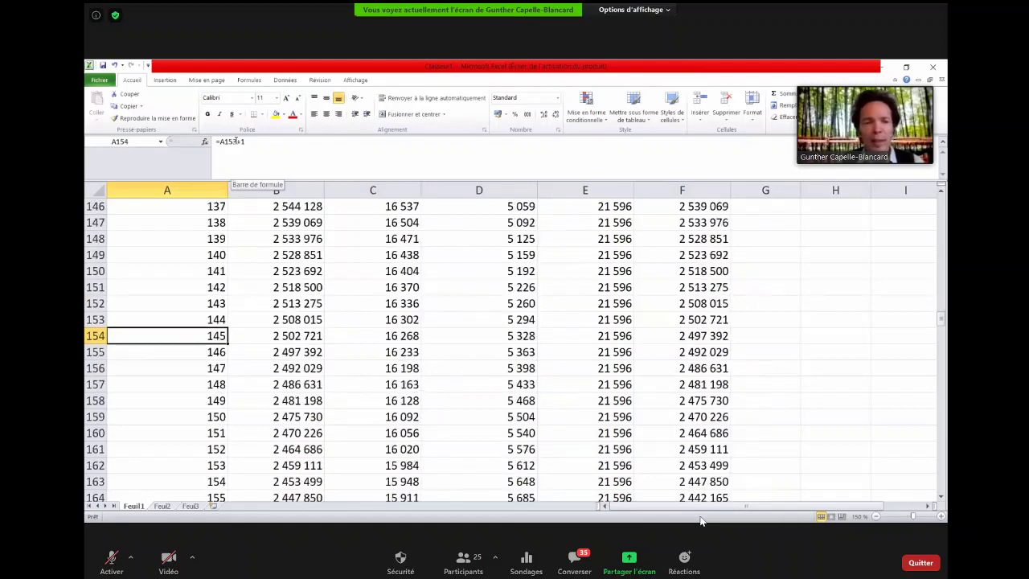
key(Return)
key(Return)
key(Return)
key(Return)
key(Return)
key(Return)
key(Return)
key(Return)
key(Return)
key(Return)
key(Return)
key(Return)
key(Return)
key(Return)
key(Return)
key(Return)
key(Return)
key(Return)
key(Return)
key(Return)
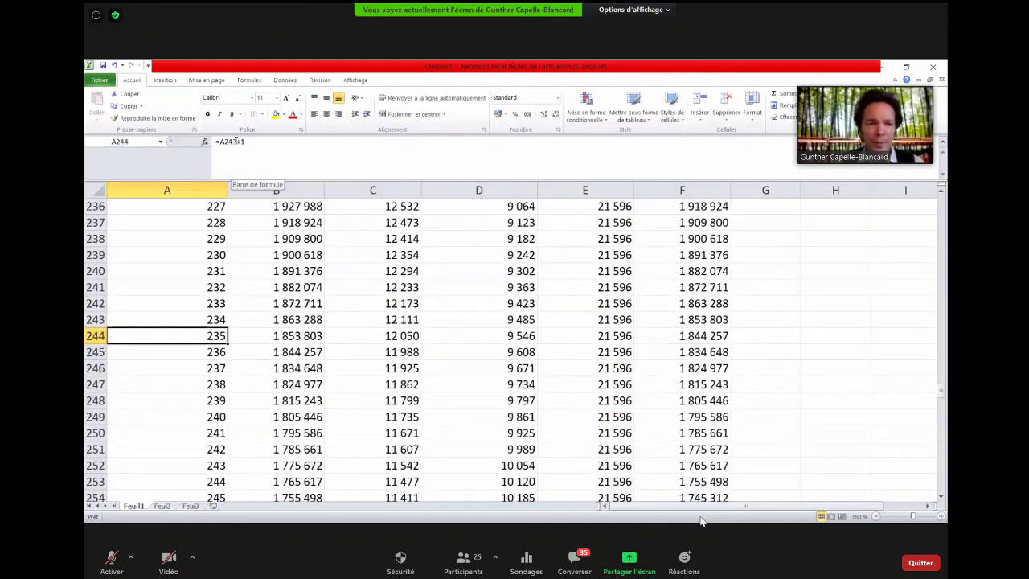
key(Return)
key(Return)
key(Return)
key(Return)
key(Return)
key(Return)
key(Return)
key(Return)
key(Return)
key(Return)
key(Return)
key(Return)
key(Return)
key(Return)
key(Return)
key(Return)
key(Return)
key(Return)
key(Return)
key(Return)
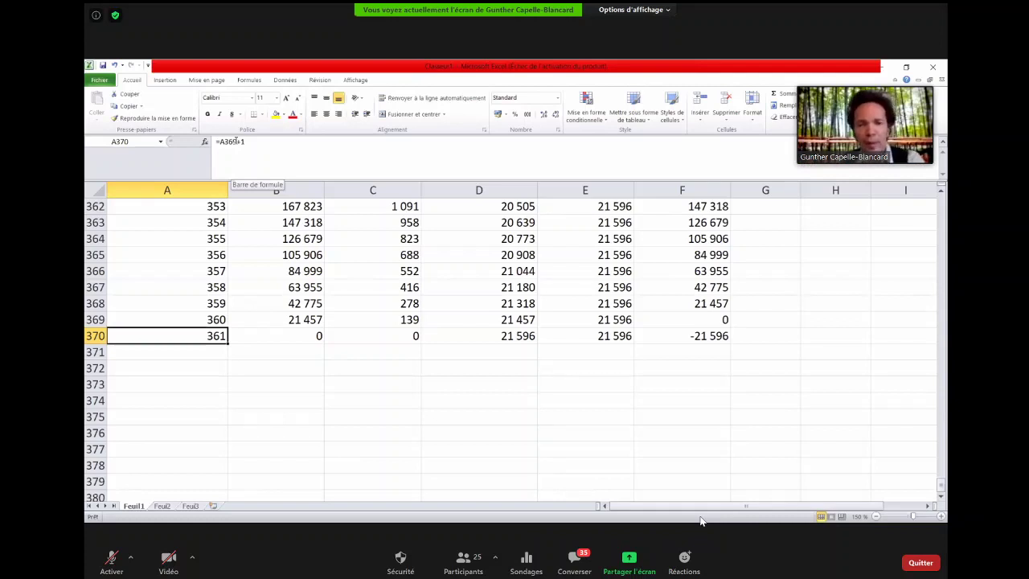
Clear the surplus period 361 row, A370:F370, so the schedule stops at period 360.
key(shift+Right)
key(shift+Right)
key(shift+Right)
key(shift+Right)
key(shift+Right)
key(Delete)
Freeze the panes at cell B10 so the loan data, table headers and period column stay in view.
key(Up)
key(Right)
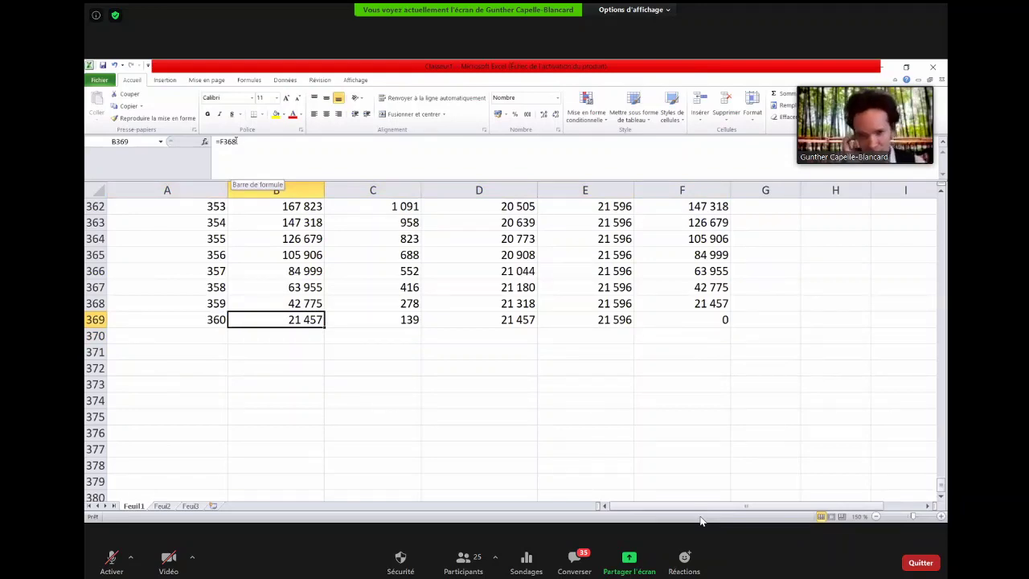
key(Page_Up)
key(Page_Up)
key(Page_Up)
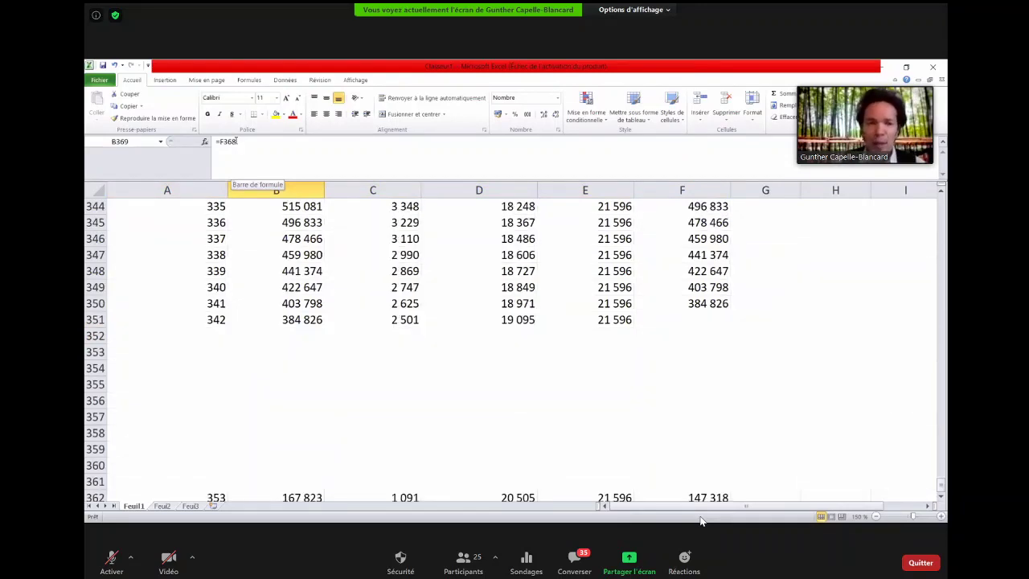
key(Page_Up)
key(Page_Up)
key(Page_Up)
key(Page_Up)
key(Page_Up)
key(Page_Up)
key(Page_Up)
key(Page_Up)
key(Page_Up)
key(Page_Up)
key(Page_Up)
key(Page_Up)
key(Page_Up)
key(Page_Up)
key(Page_Up)
key(Page_Up)
key(Page_Up)
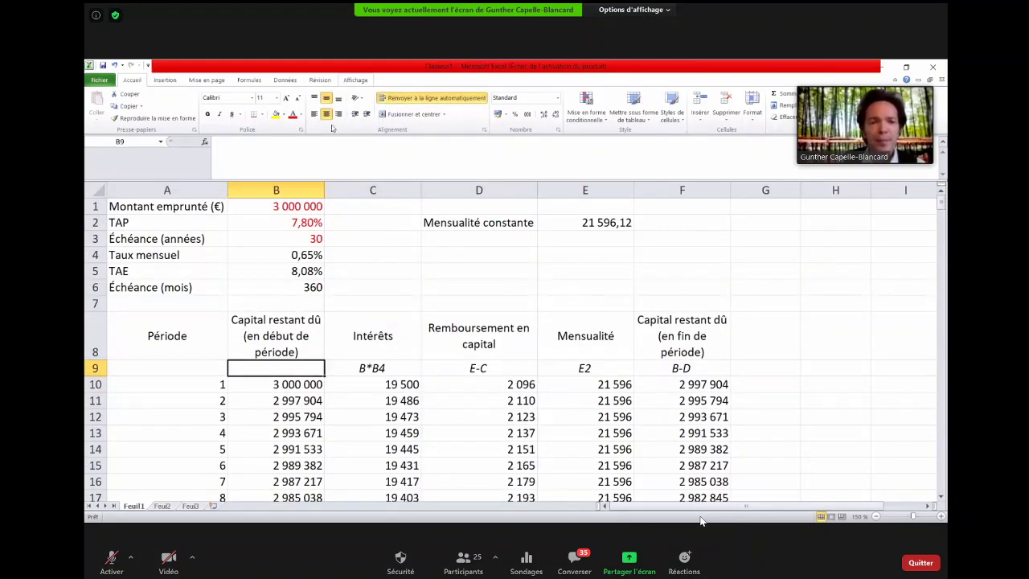
click(261, 383)
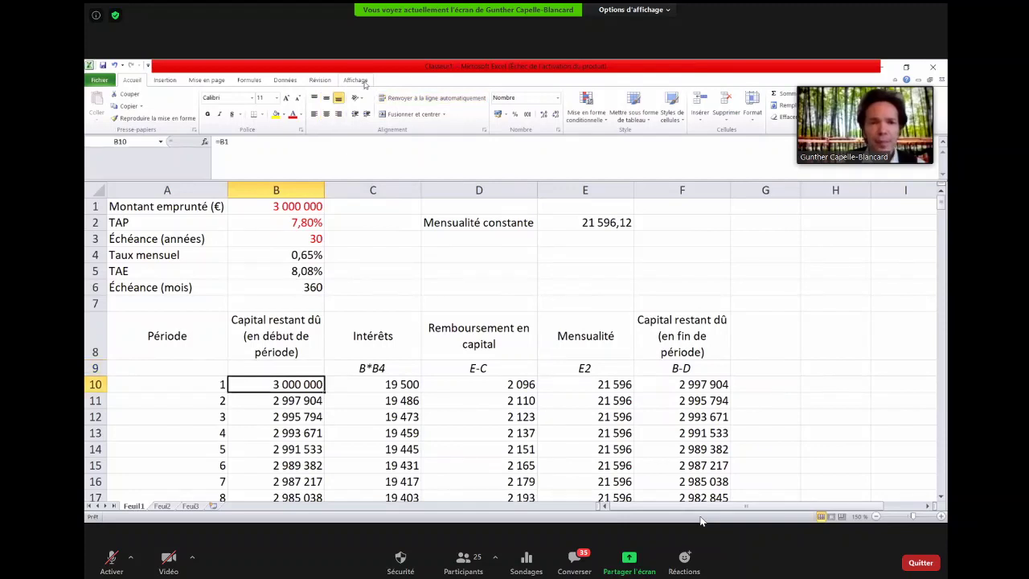
click(358, 80)
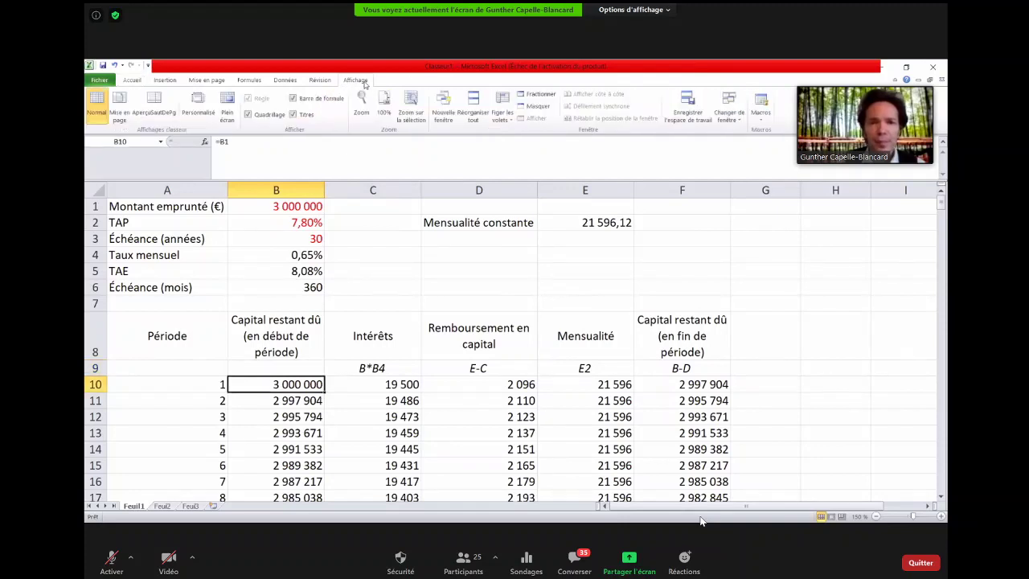
click(505, 106)
click(466, 133)
Check the frozen headers by moving down through the periods in the beginning-of-period capital column.
key(Down)
key(Down)
key(Down)
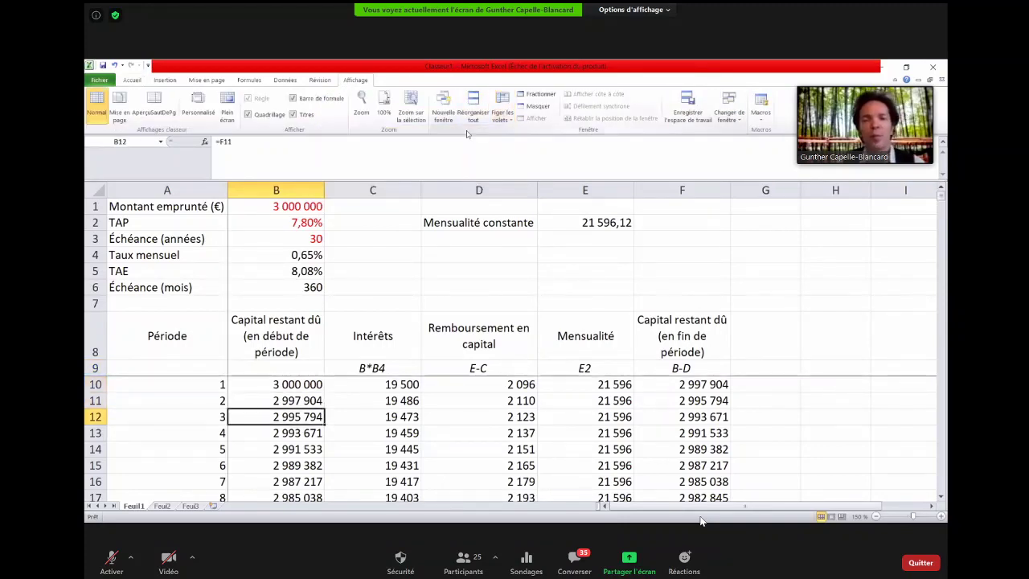
key(Down)
key(Down)
key(Down)
key(Down)
key(Down)
key(Down)
key(Down)
key(Down)
key(Down)
key(Down)
key(Down)
key(Down)
key(Down)
key(Down)
key(Down)
key(Down)
key(Down)
key(Down)
key(Down)
key(Down)
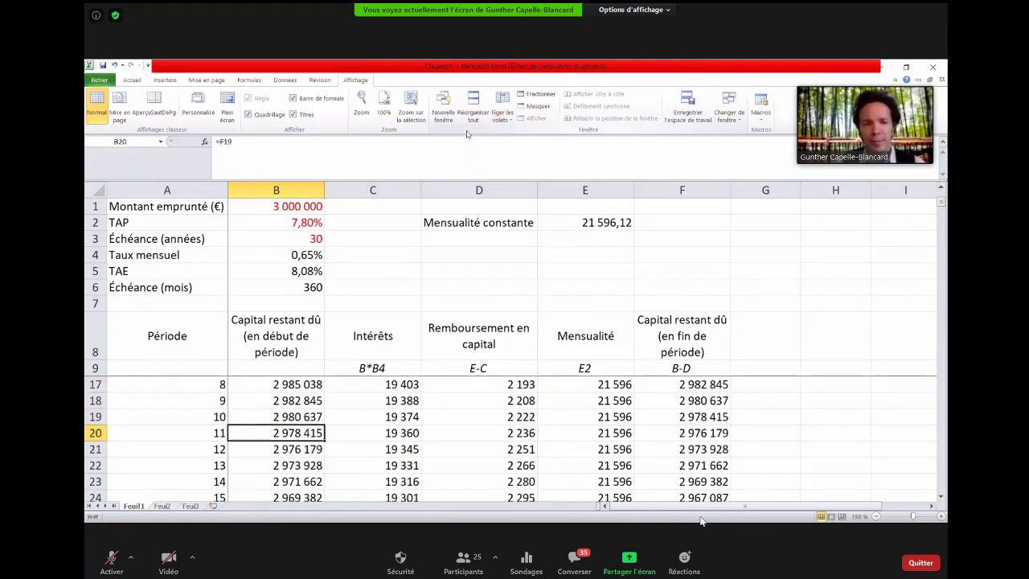
Examine the beginning-of-period capital column from period 11 down past the schedule's end, with the headers kept in view.
key(Down)
key(Down)
key(Down)
key(Down)
key(Down)
key(Down)
key(Down)
key(Down)
key(Down)
key(Down)
key(Down)
key(Down)
key(Down)
key(Down)
key(Down)
key(Down)
key(Down)
key(Down)
key(Down)
key(Down)
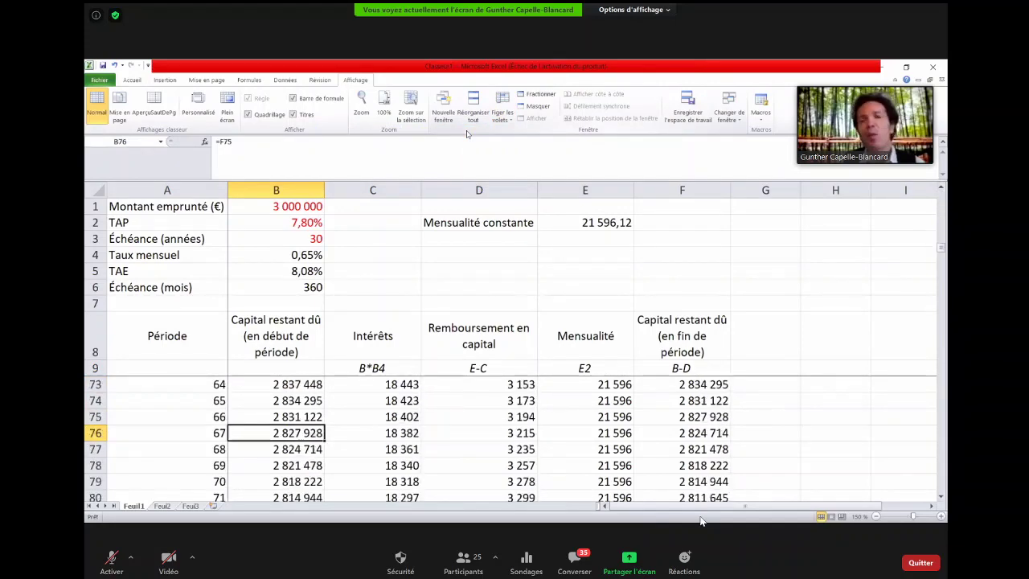
key(Down)
key(Down)
key(Down)
key(Down)
key(Down)
key(Down)
key(Down)
key(Down)
key(Down)
key(Down)
key(Down)
key(Down)
key(Down)
key(Down)
key(Down)
key(Down)
key(Down)
key(Down)
key(Down)
key(Down)
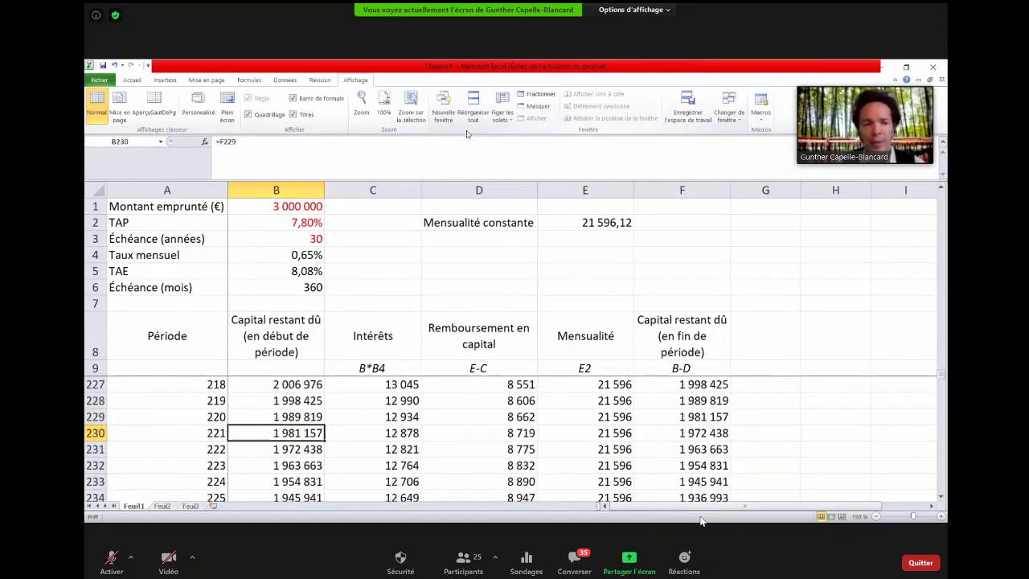
key(Down)
key(Down)
key(Down)
key(Down)
key(Down)
key(Down)
key(Down)
key(Down)
key(Down)
key(Down)
key(Down)
key(Down)
key(Down)
key(Down)
key(Down)
key(Down)
key(Down)
key(Down)
key(Down)
key(Down)
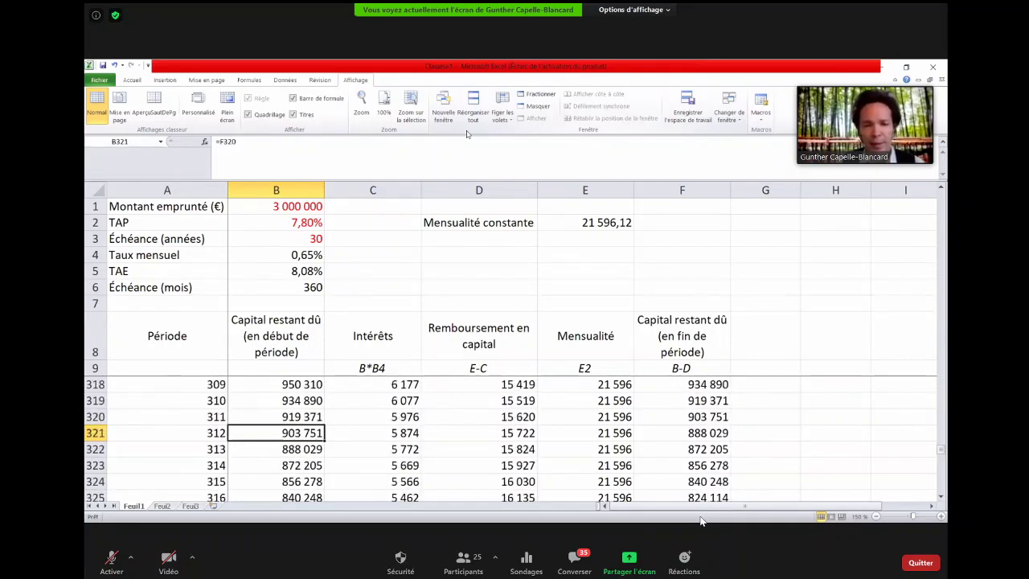
key(Down)
key(Down)
key(Down)
key(Down)
key(Down)
key(Down)
key(Down)
key(Down)
key(Down)
key(Down)
key(Down)
key(Down)
key(Down)
key(Down)
Return to the period 360 row and check its end-of-period remaining capital in cell F369.
key(Up)
key(Up)
key(Up)
key(Up)
key(Up)
key(Up)
key(Up)
key(Up)
key(Up)
key(Up)
key(Up)
key(Up)
key(Up)
key(Up)
key(Up)
key(Up)
key(Up)
key(Up)
key(Up)
key(Up)
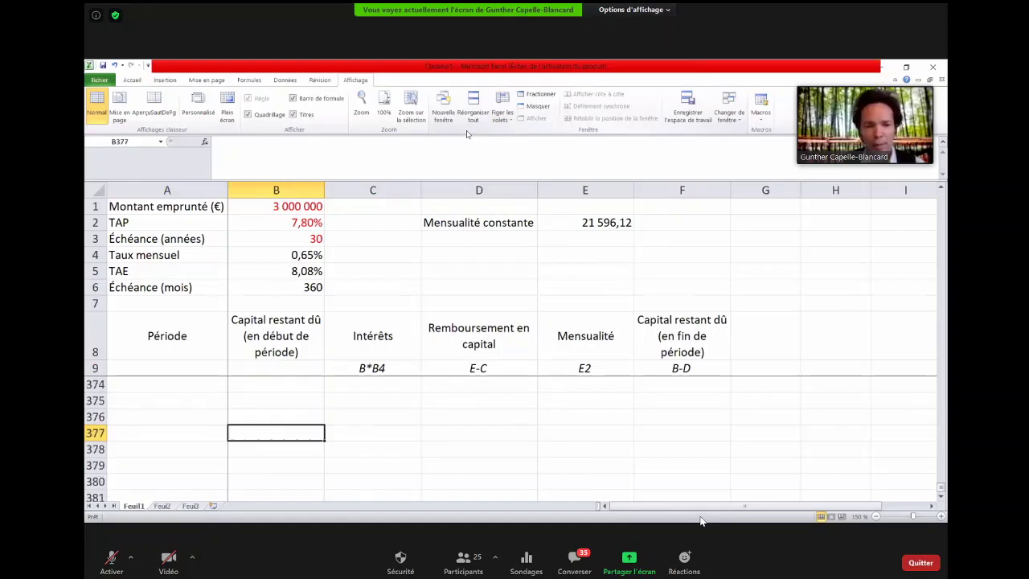
key(Up)
key(Up)
key(Up)
key(Up)
key(Up)
key(Up)
key(Up)
key(Up)
key(Up)
key(Up)
key(Up)
key(Up)
key(Up)
key(Up)
key(Up)
key(Up)
key(Up)
key(Up)
key(Up)
key(Up)
key(Down)
key(Down)
key(Down)
key(Down)
key(Down)
key(Down)
key(Down)
key(Down)
key(Down)
key(Down)
key(Down)
key(Down)
key(Down)
key(Down)
key(Down)
key(Down)
key(Down)
key(Down)
key(Down)
key(Down)
key(Down)
key(Down)
key(Down)
key(Down)
key(Down)
key(Down)
key(Down)
key(Down)
key(Down)
key(Down)
key(Down)
key(Down)
key(Down)
key(Down)
key(Down)
key(Down)
key(Down)
key(Down)
key(Down)
key(Down)
key(Up)
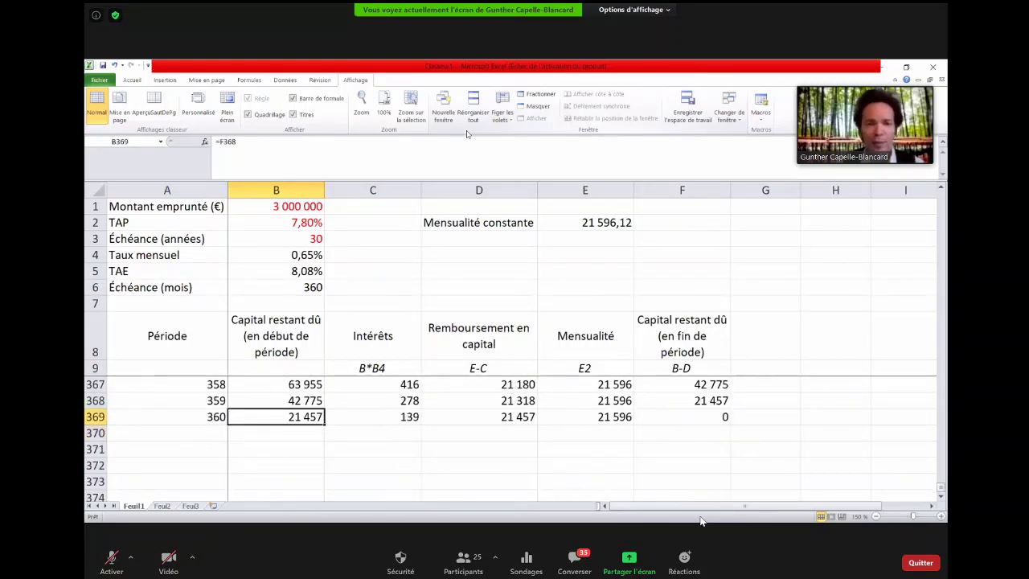
key(Right)
key(Right)
key(Right)
key(Right)
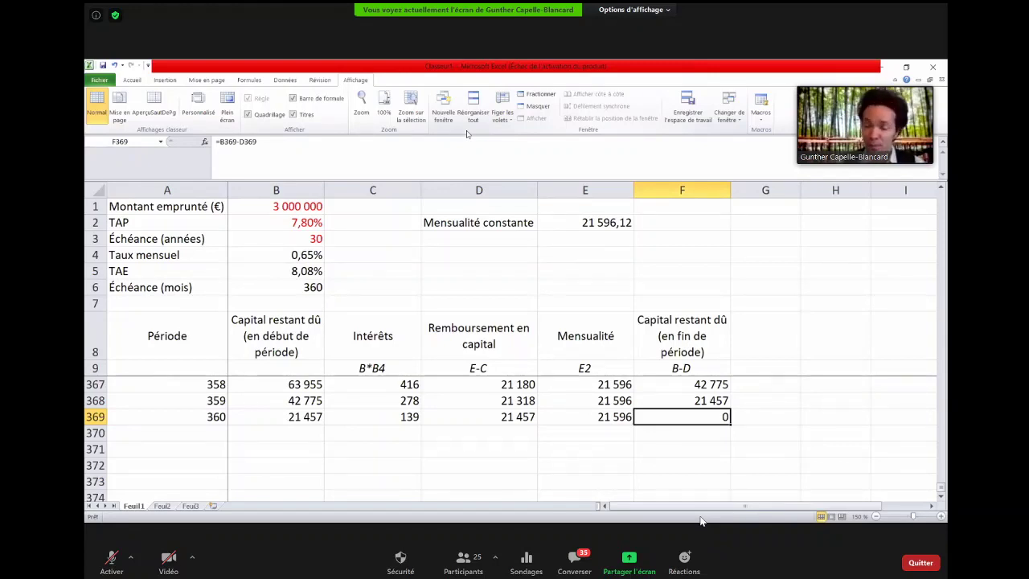
Examine the constant monthly payment column (Mensualité) across the schedule's final periods.
key(Left)
key(Up)
key(Up)
key(Up)
key(Up)
key(Up)
key(Up)
key(Up)
key(Up)
key(Up)
key(Up)
key(Up)
key(Up)
key(Up)
key(Up)
key(Up)
key(Up)
key(Up)
key(Up)
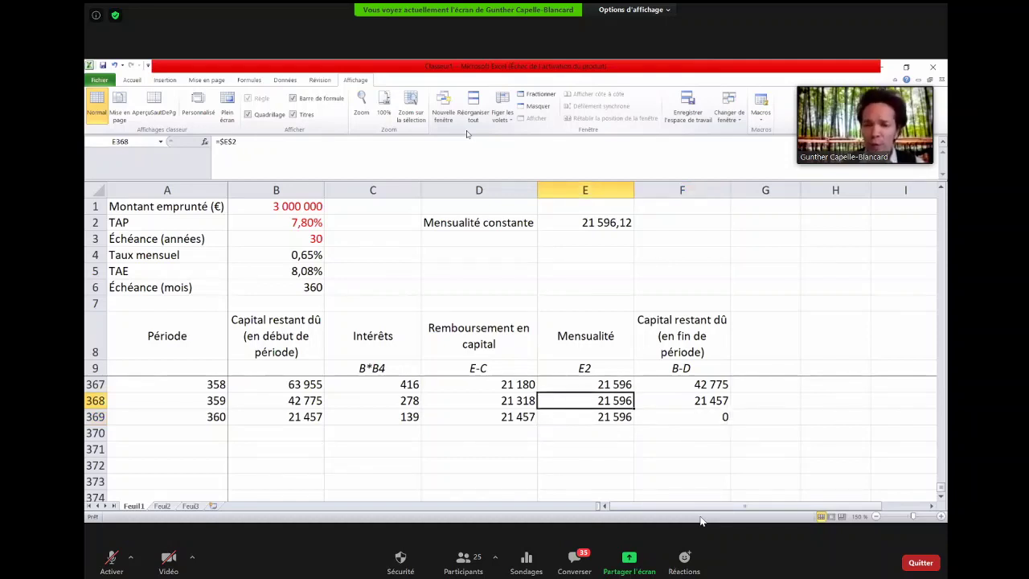
key(Down)
key(Down)
key(Down)
key(Down)
key(Down)
key(Down)
key(Down)
key(Down)
key(Down)
key(Down)
key(Down)
key(Down)
key(Down)
key(Down)
key(Down)
key(Down)
key(Down)
key(Down)
key(Down)
key(Down)
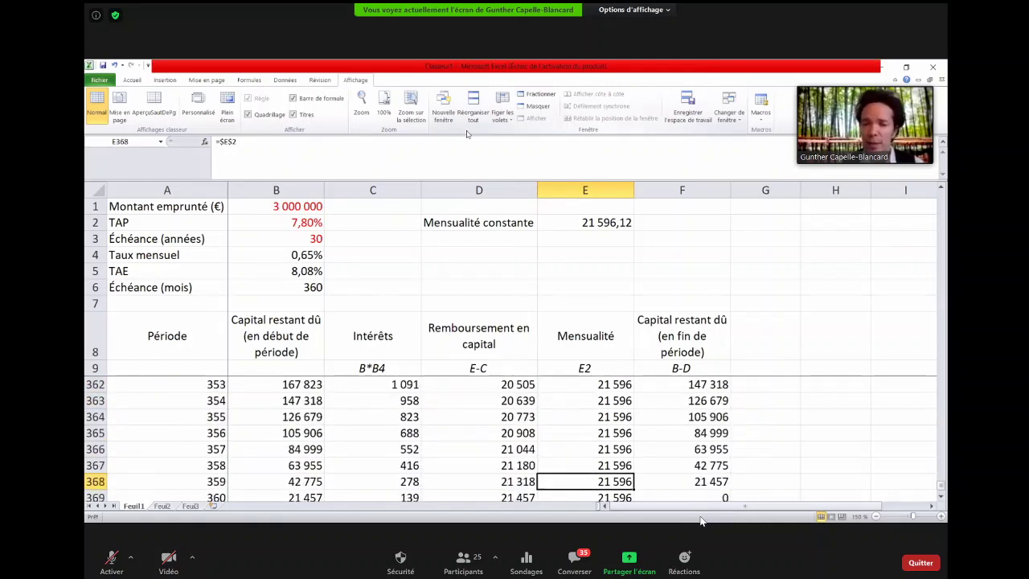
key(Up)
key(Up)
key(Up)
key(Up)
key(Up)
key(Up)
Examine the Intérêts column from period 358 back up to period 1.
key(Left)
key(Left)
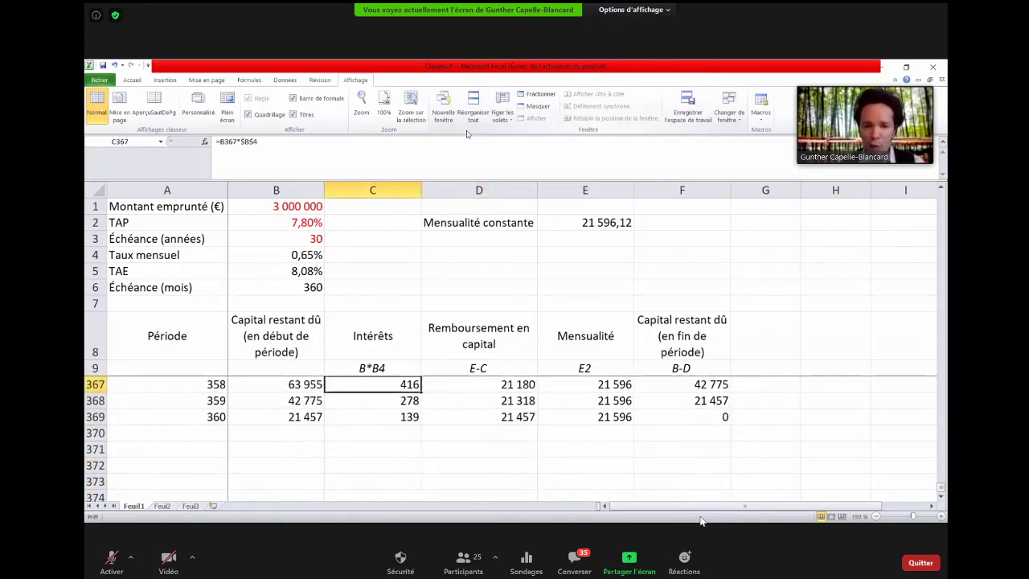
key(Up)
key(Up)
key(Up)
key(Up)
key(Up)
key(Up)
key(Up)
key(Up)
key(Up)
key(Up)
key(Up)
key(Up)
key(Up)
key(Up)
key(Up)
key(Up)
key(Up)
key(Up)
key(Up)
key(Up)
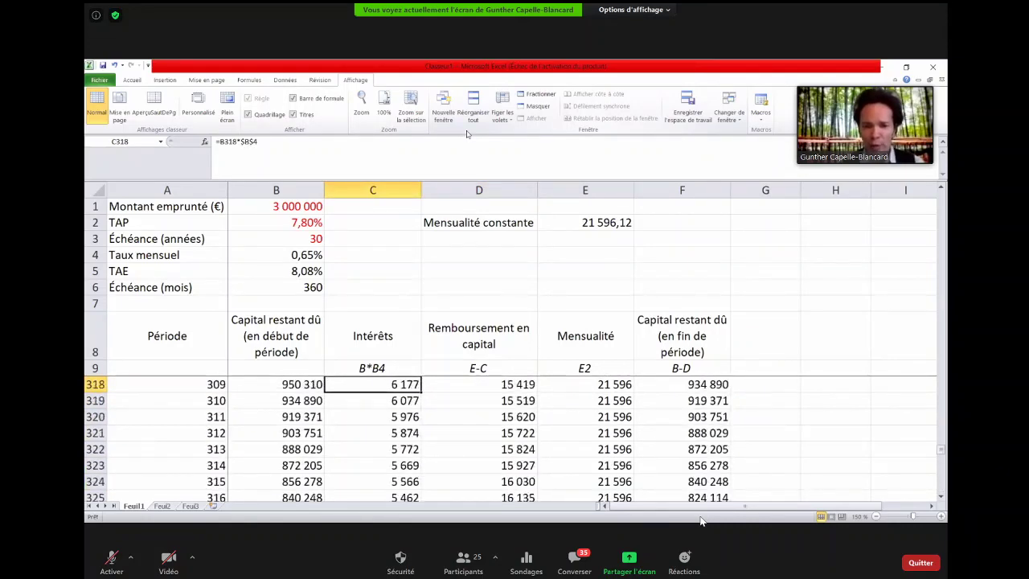
key(Up)
key(Up)
key(Up)
key(Up)
key(Up)
key(Up)
key(Up)
key(Up)
key(Up)
key(Up)
key(Up)
key(Up)
key(Up)
key(Up)
key(Up)
key(Up)
key(Up)
key(Up)
key(Up)
key(Up)
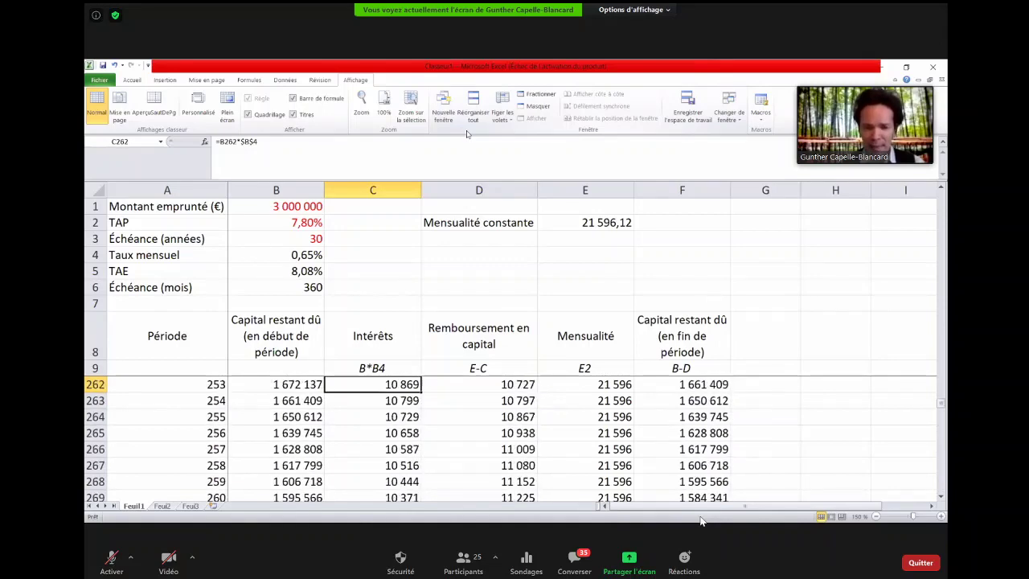
key(Up)
key(Up)
key(Up)
key(Up)
key(Up)
key(Up)
key(Up)
key(Up)
key(Up)
key(Up)
key(Up)
key(Up)
key(Up)
key(Up)
key(Up)
key(Up)
key(Up)
key(Up)
key(Up)
key(Up)
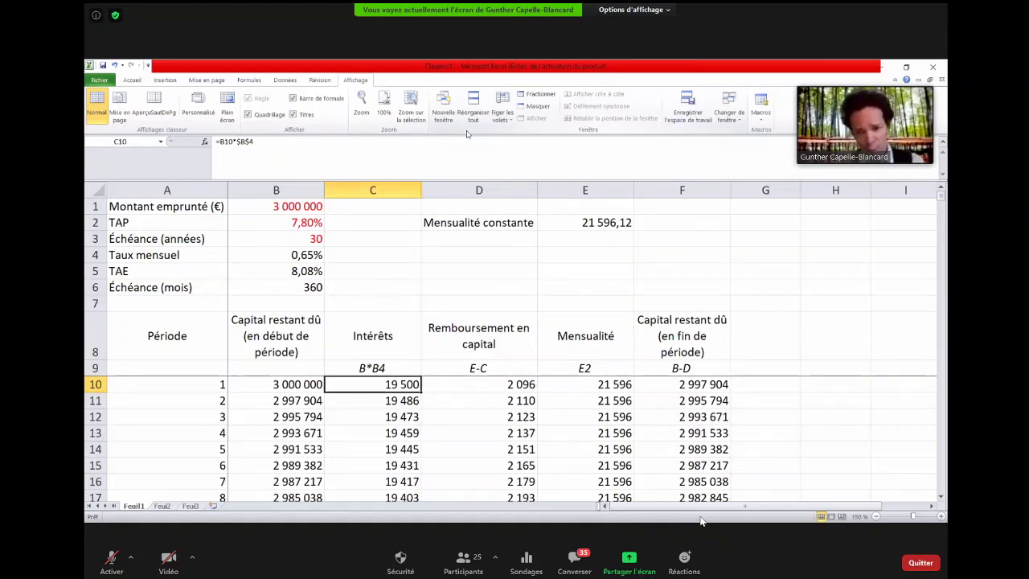
Follow the interest amounts from period 1 back down toward the end of the schedule.
key(Page_Down)
key(Page_Down)
key(Page_Down)
key(Page_Down)
key(Page_Down)
key(Page_Down)
key(Down)
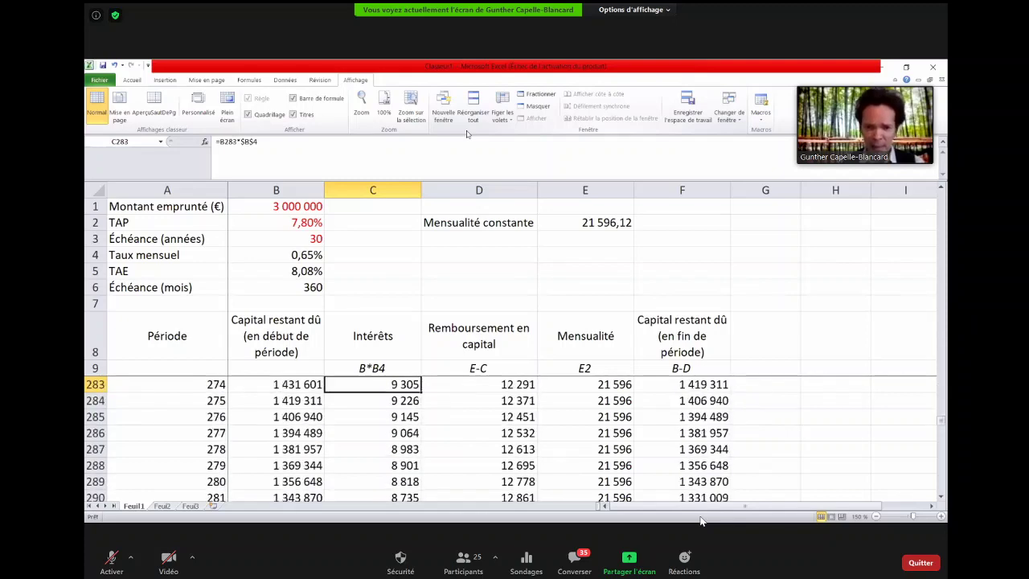
key(Up)
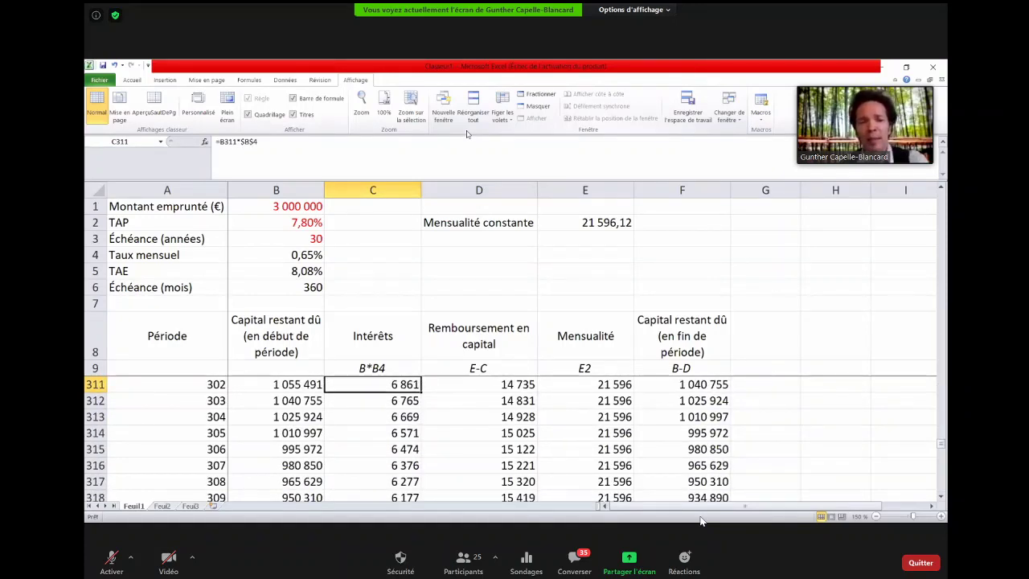
key(Down)
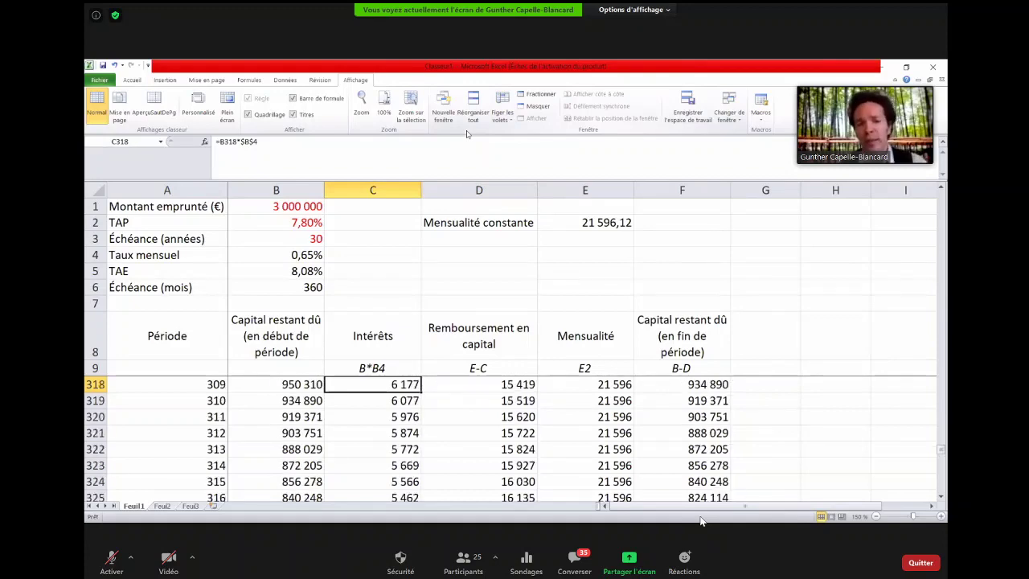
Examine the Remboursement en capital column from period 358 back up to period 1.
key(Right)
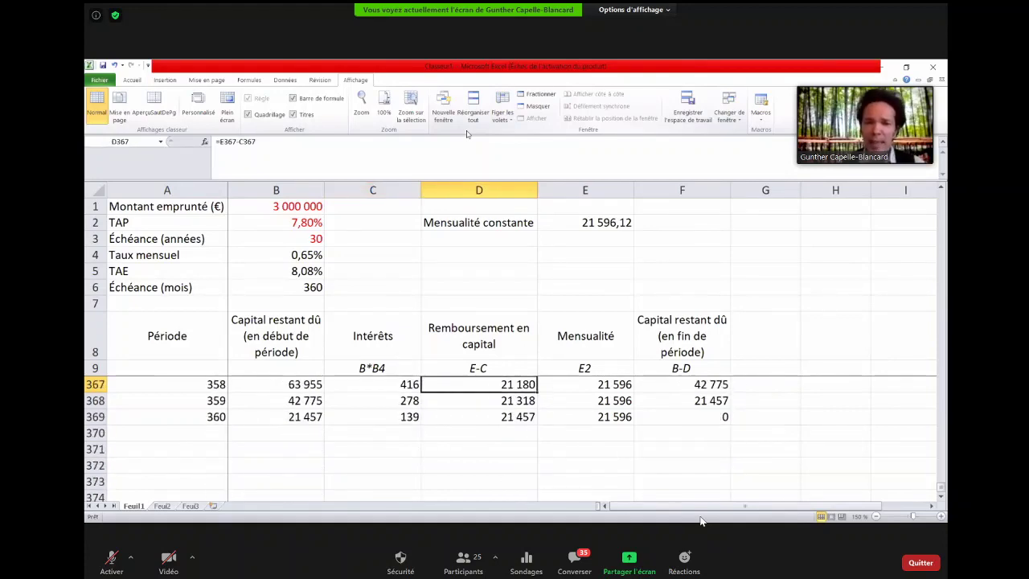
key(Up)
key(Up)
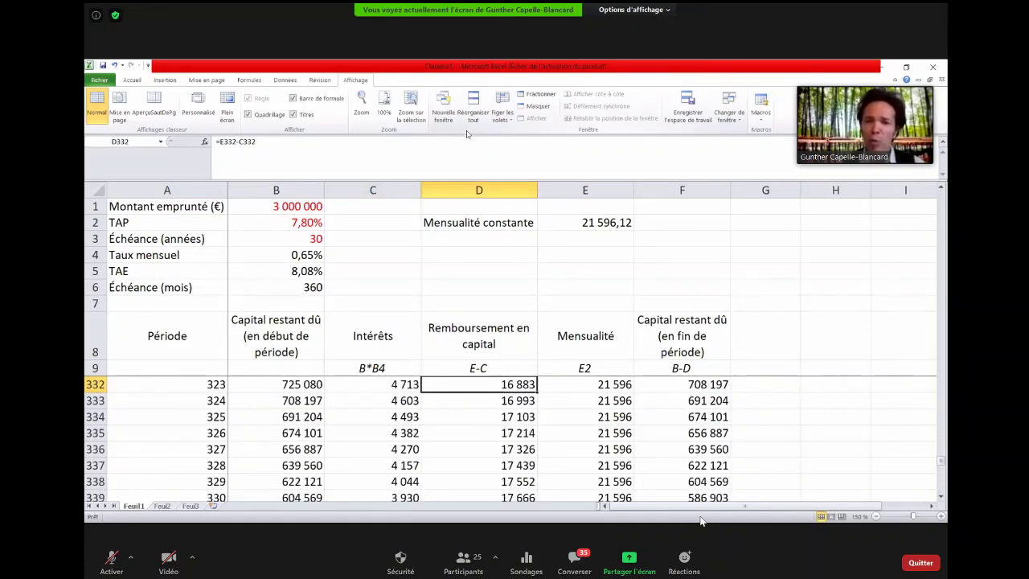
key(Up)
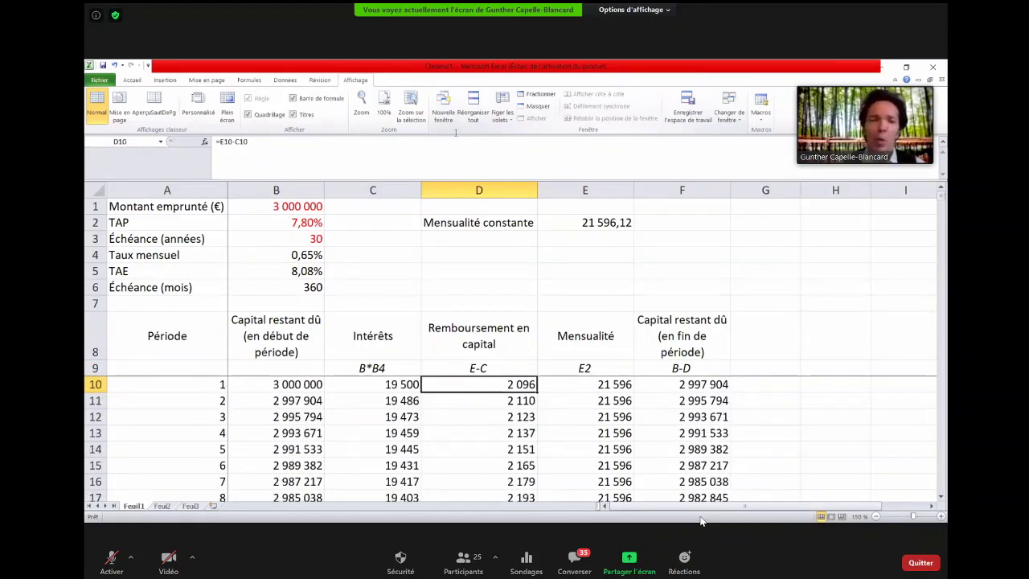
Insert a basic 2D line chart from the interest, capital repayment and monthly payment data in C10:E369.
drag(361, 385, 364, 417)
click(165, 80)
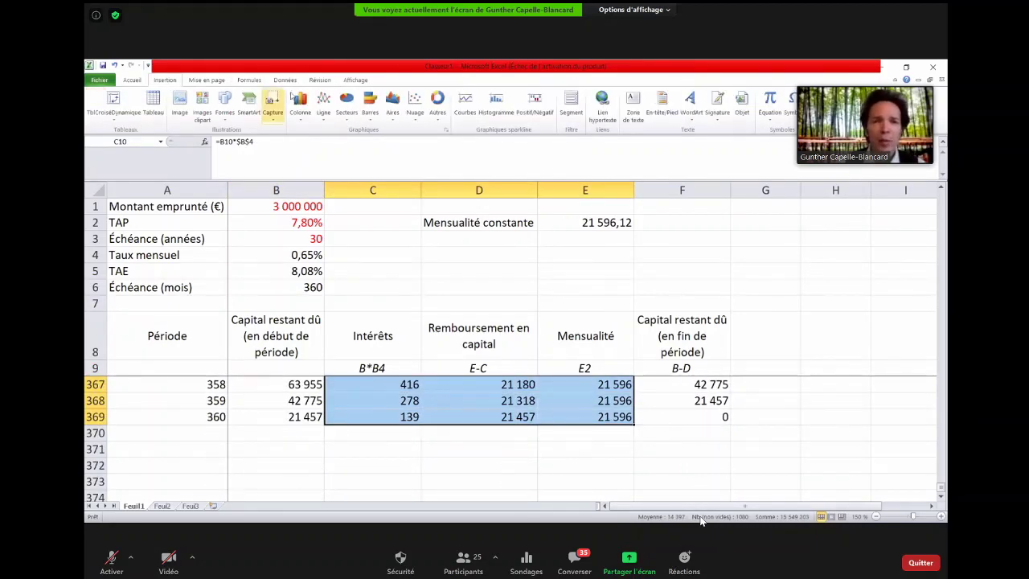
click(324, 103)
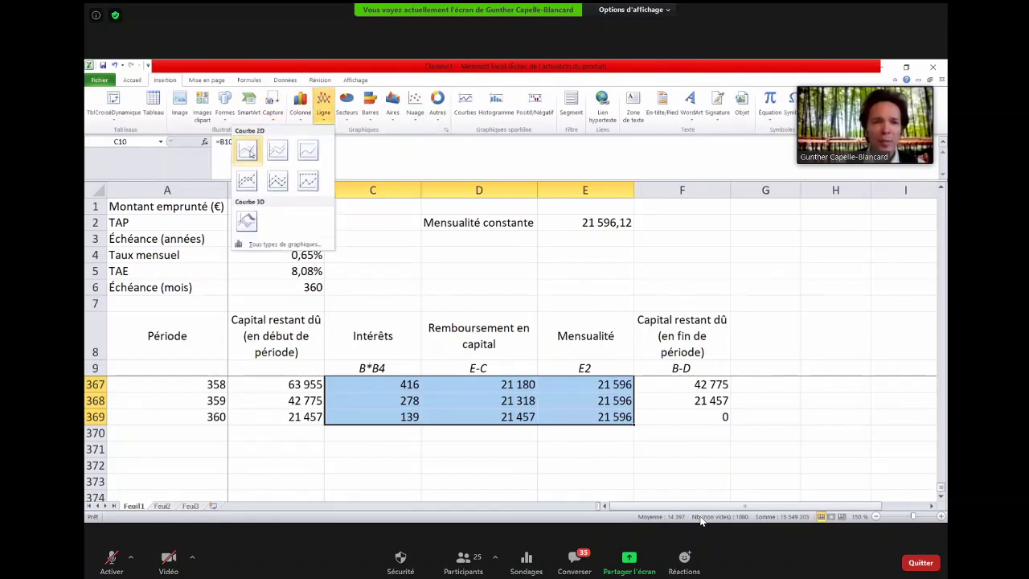
click(247, 150)
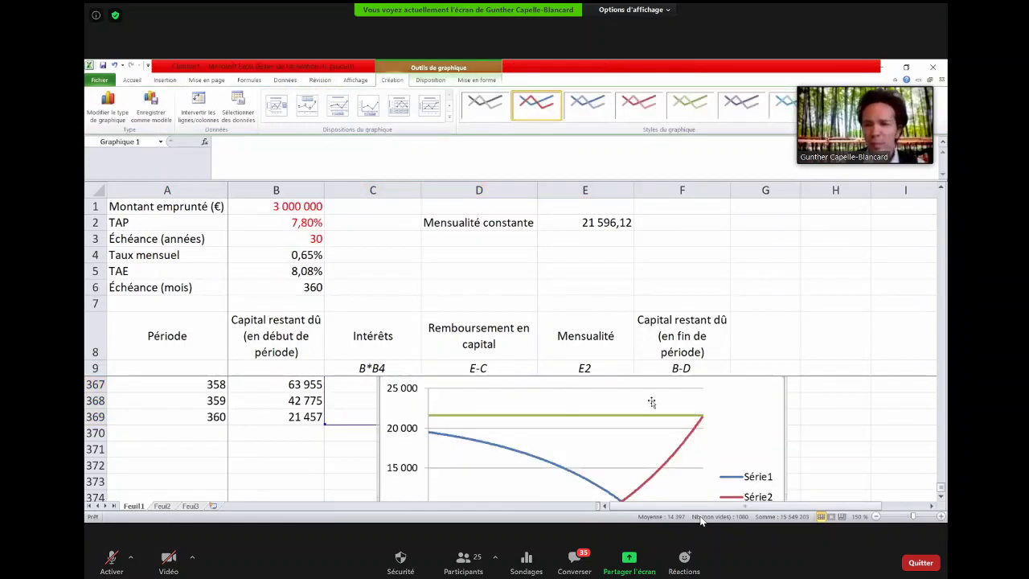
Move the line chart to a new chart sheet named Graph1.
right_click(729, 402)
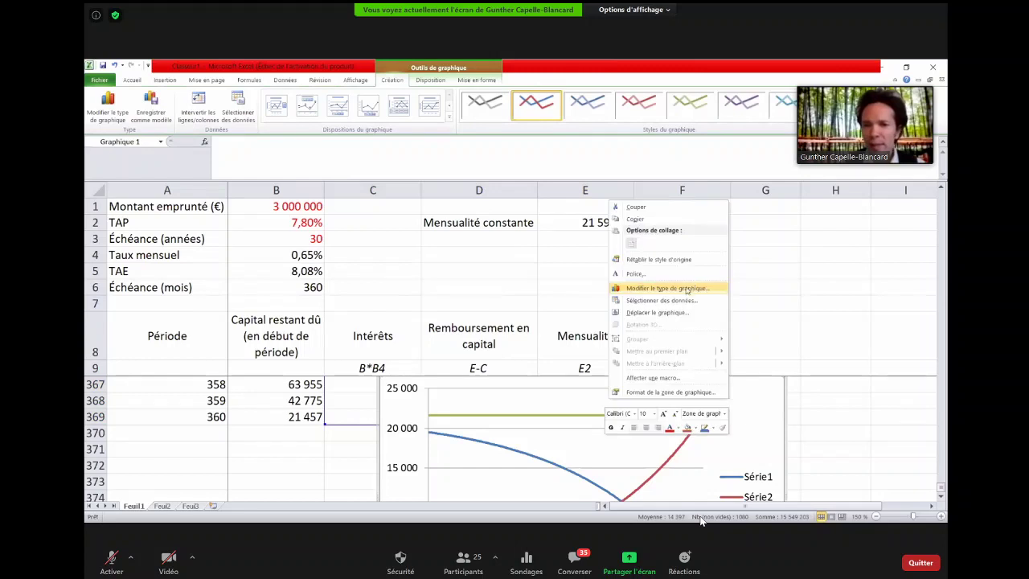
click(666, 313)
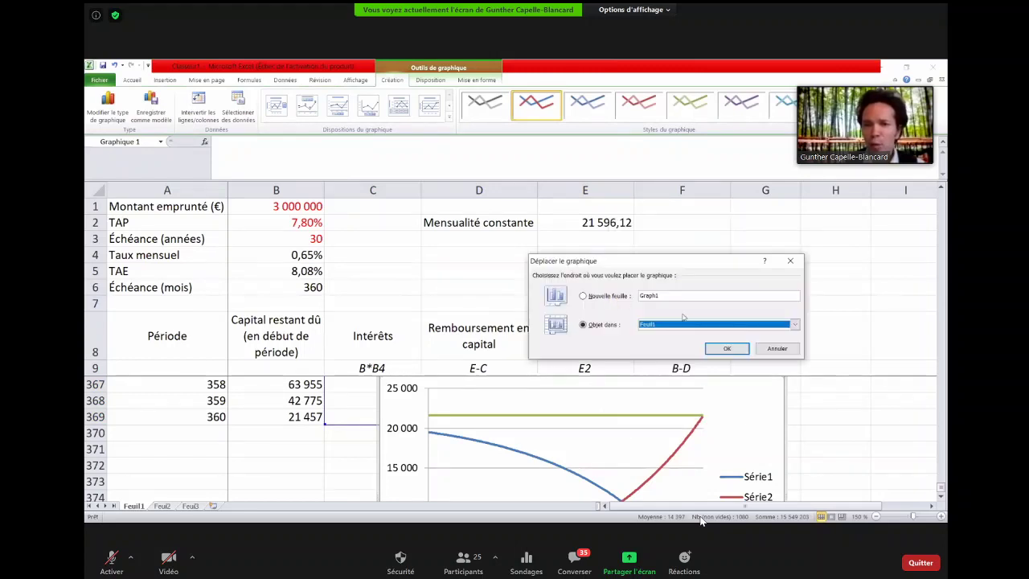
click(608, 298)
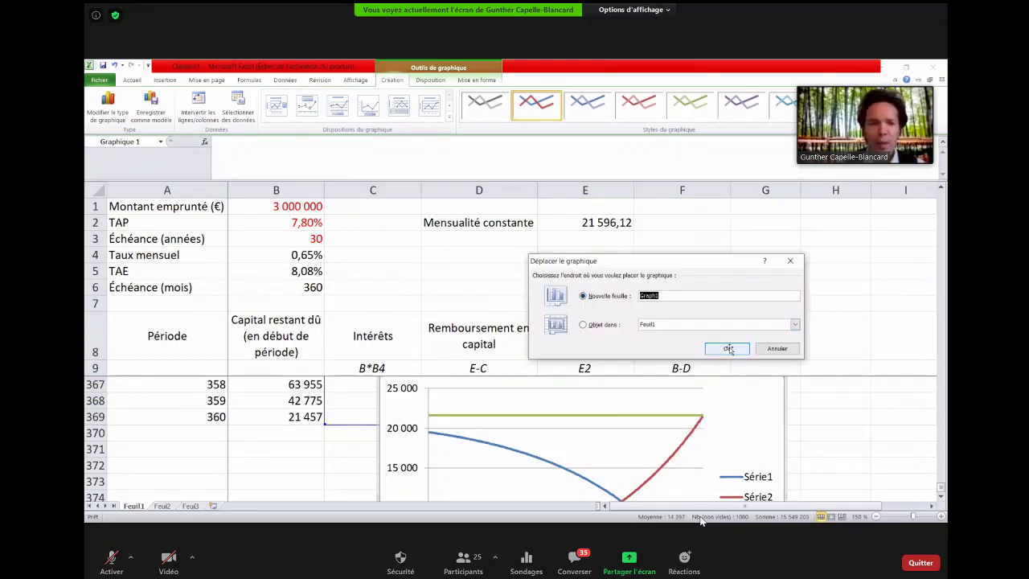
click(728, 349)
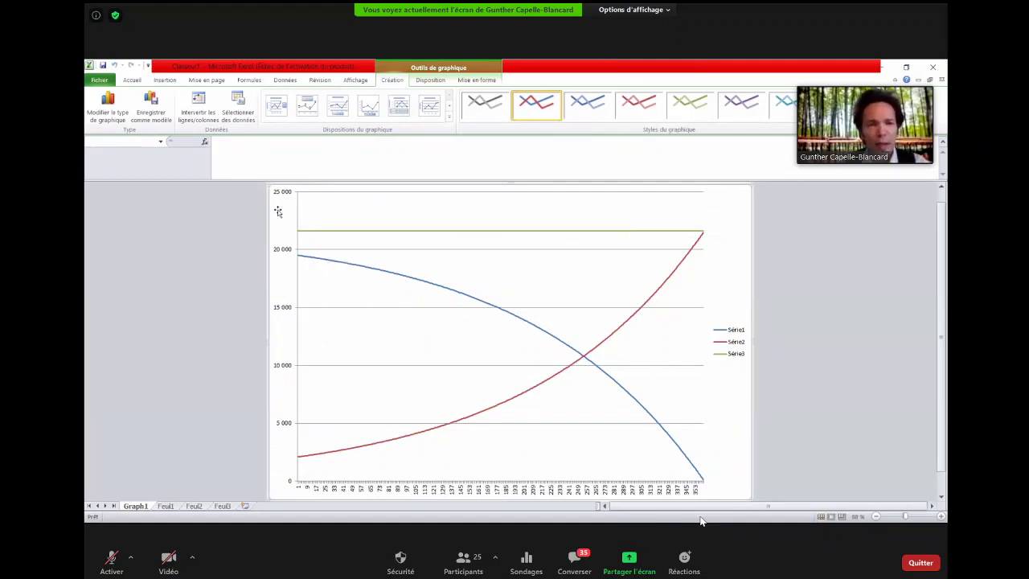
Increase the font size of all the chart's text to 18.
click(132, 80)
click(287, 98)
click(288, 97)
click(287, 97)
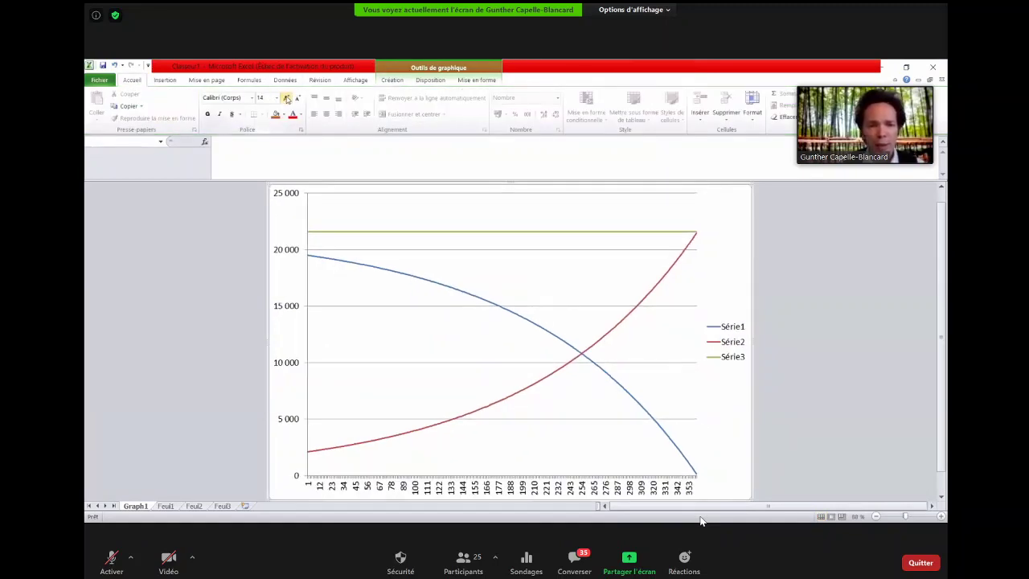
click(287, 97)
click(287, 97)
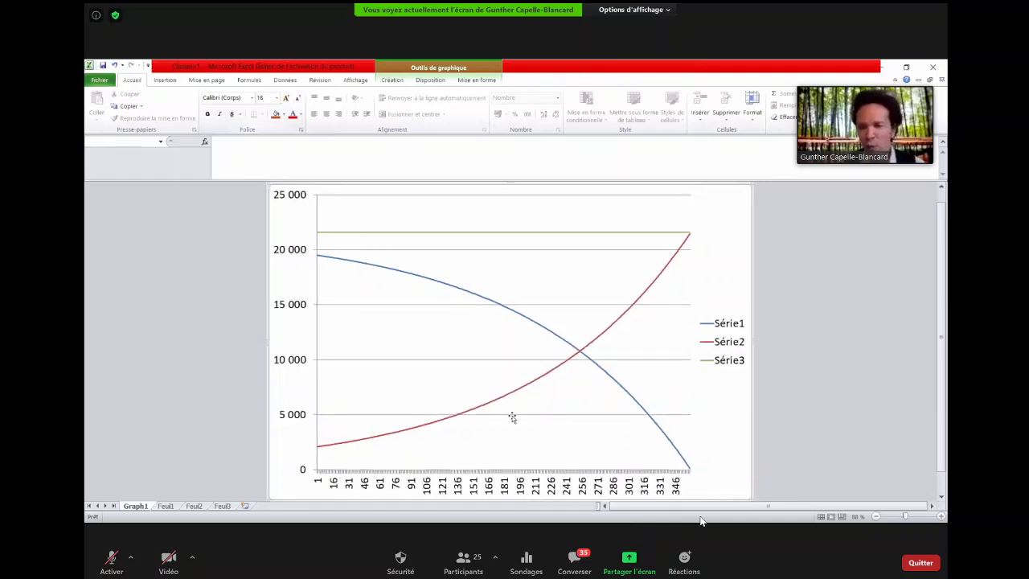
Add a reference to the Intérêts header in Feuil1 cell C8 to the descending interest curve's SERIE formula.
click(560, 341)
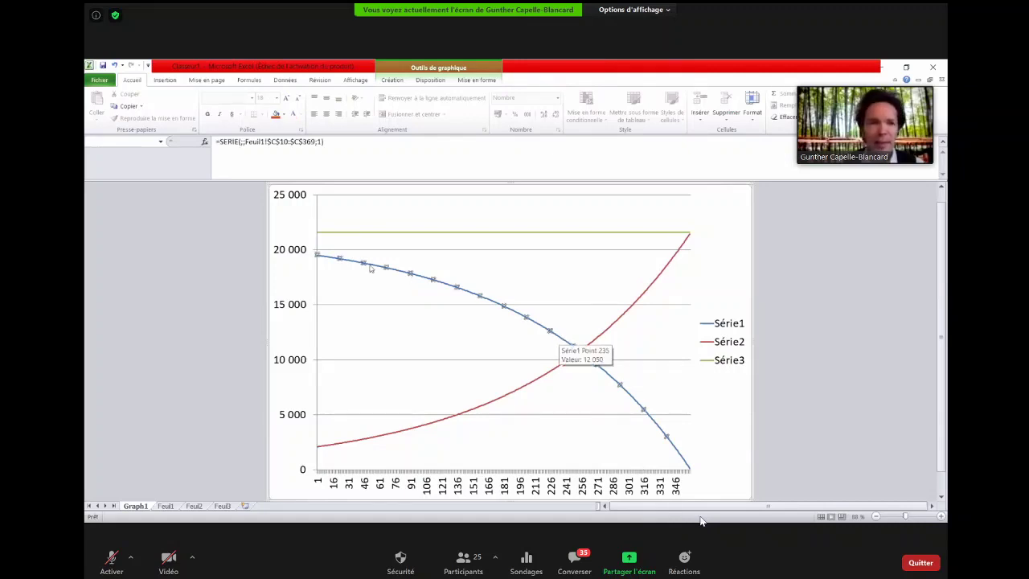
click(242, 142)
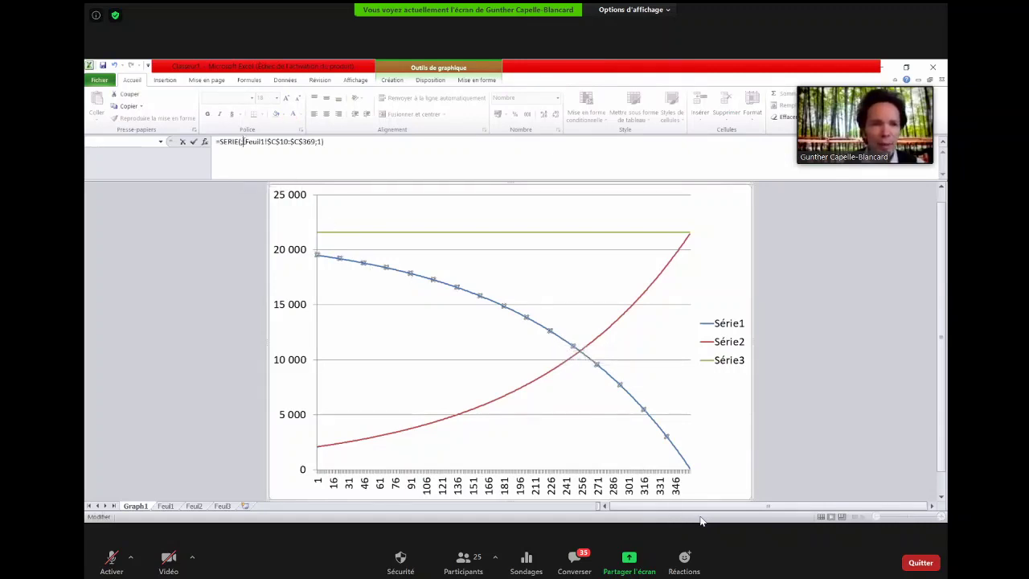
click(166, 506)
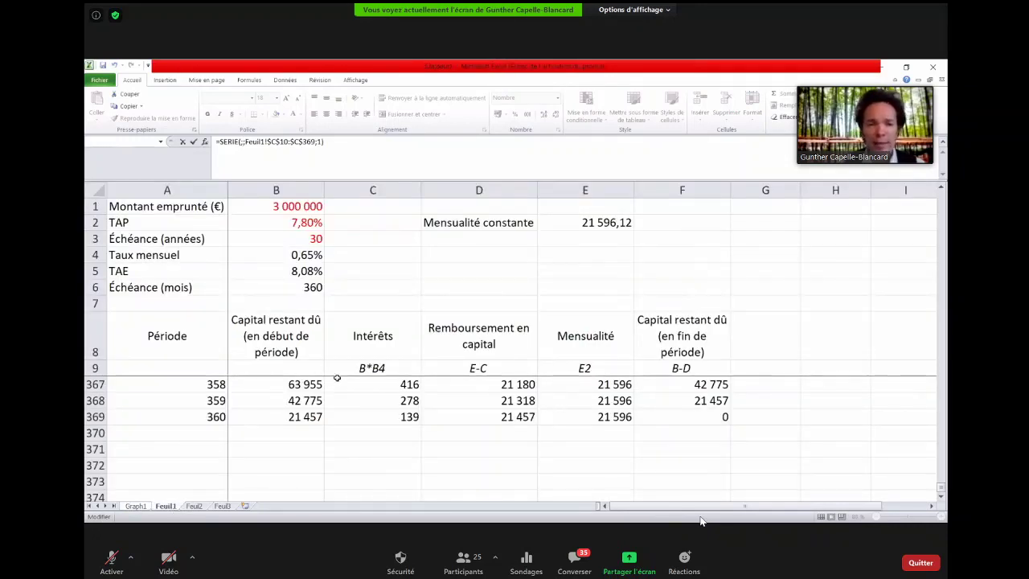
click(378, 346)
key(Return)
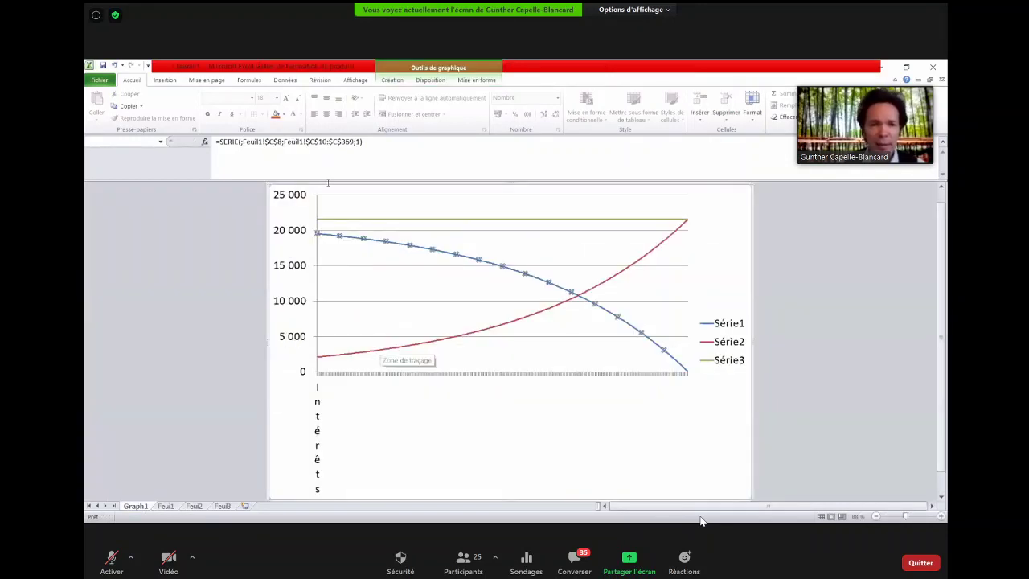
Shift the Feuil1!$C$8 reference to the name argument of the interest curve's SERIE formula, leaving the category argument empty.
click(240, 141)
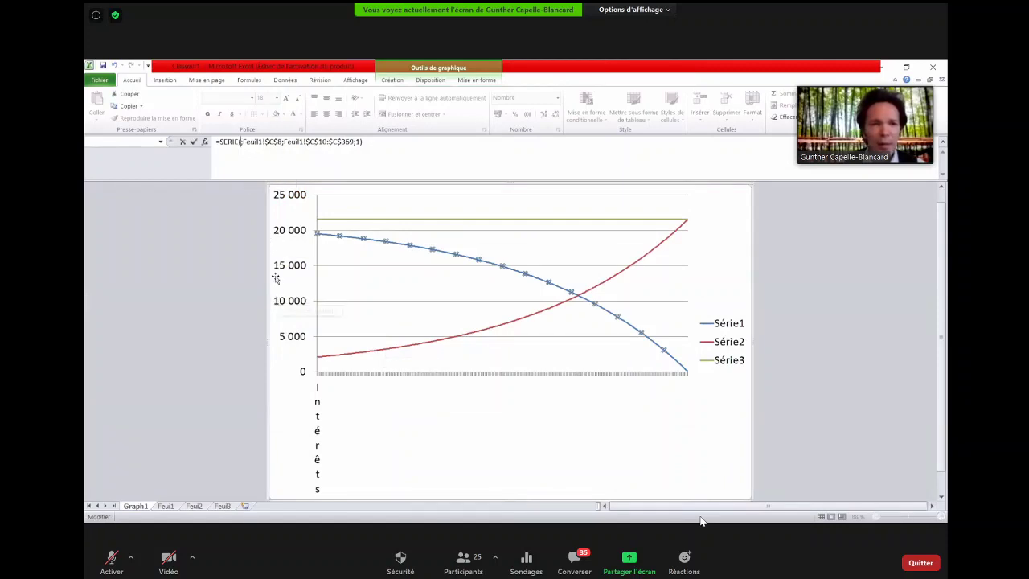
key(Delete)
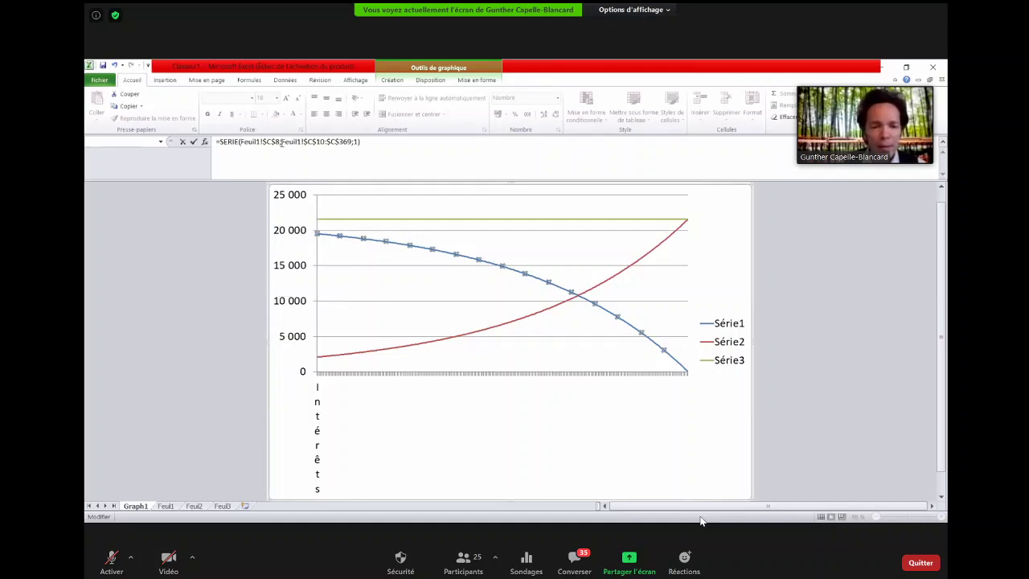
text(;)
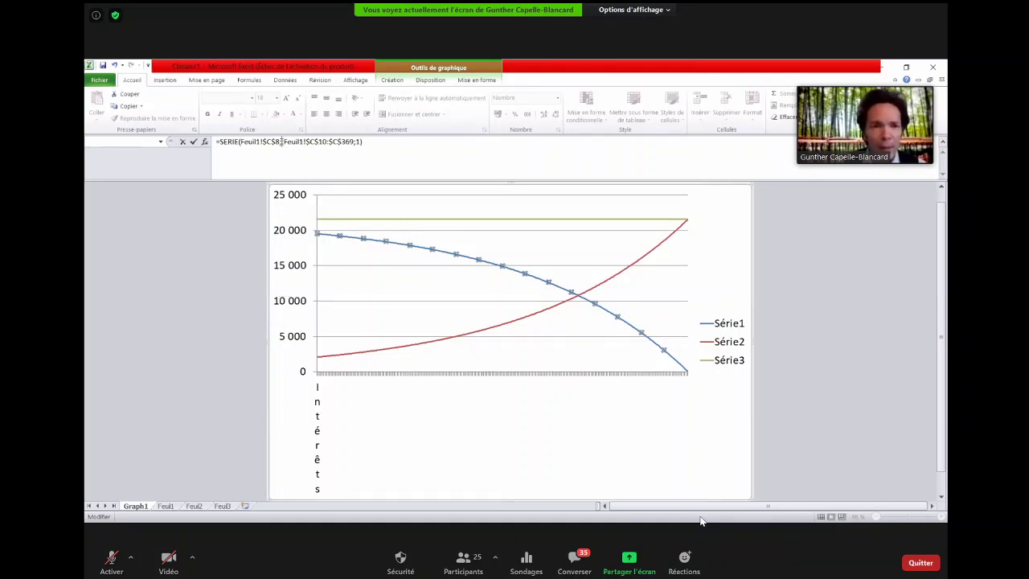
Set the interest series' category labels to the periods in Feuil1 cells A10:A369 and validate the SERIE formula.
click(165, 505)
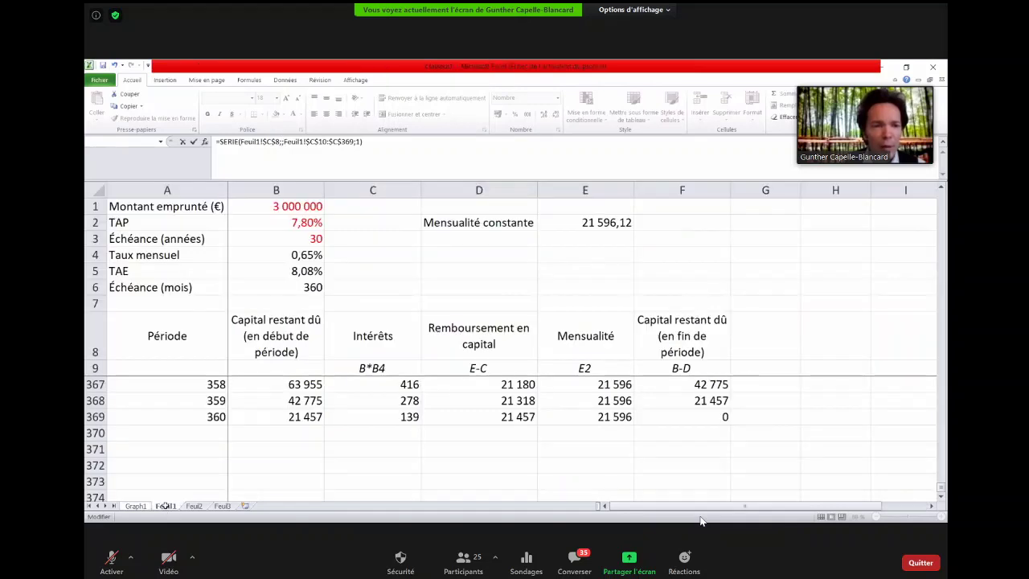
click(163, 411)
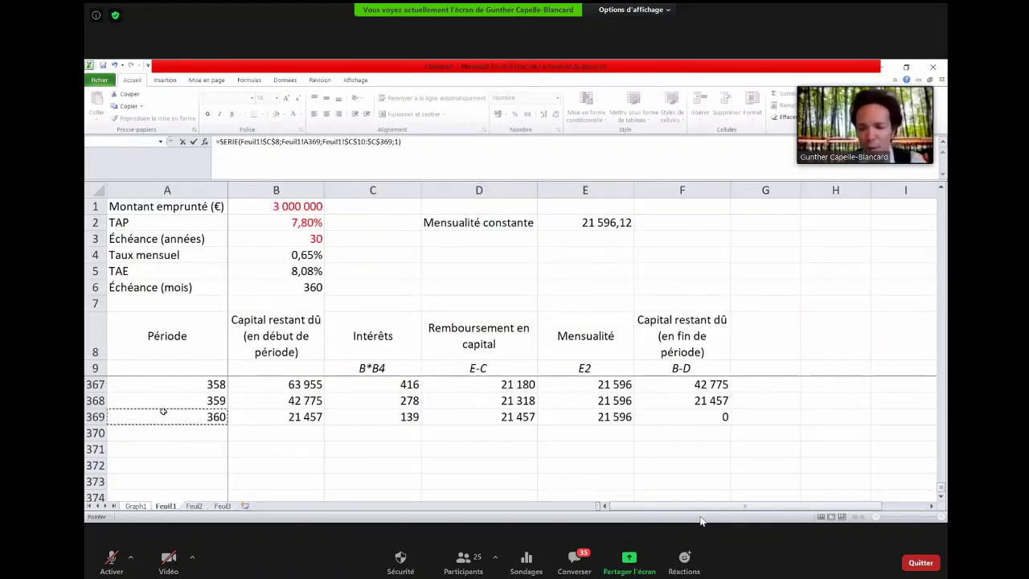
scroll(163, 411, up, 2)
scroll(164, 411, up, 20)
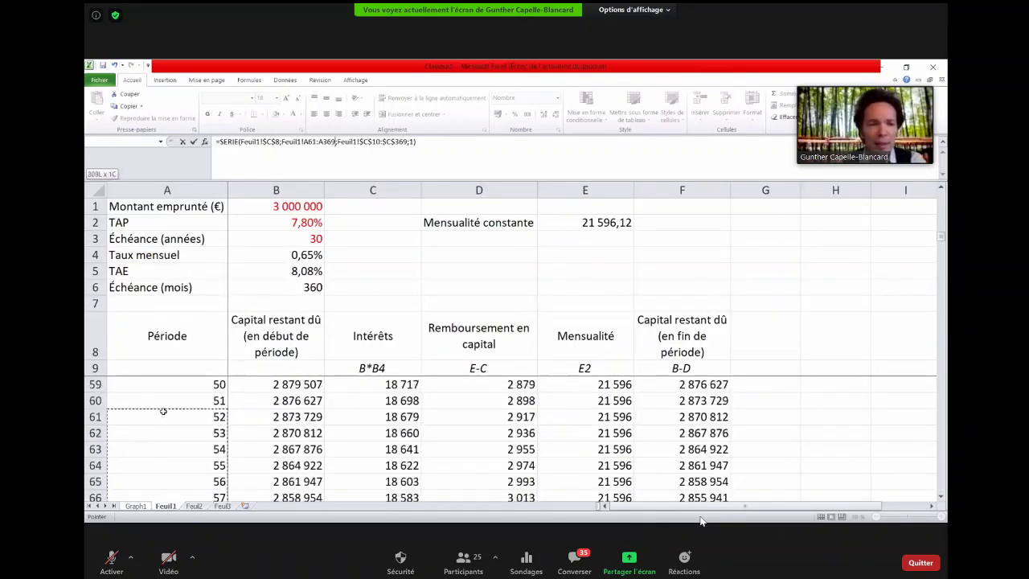
scroll(163, 410, up, 1)
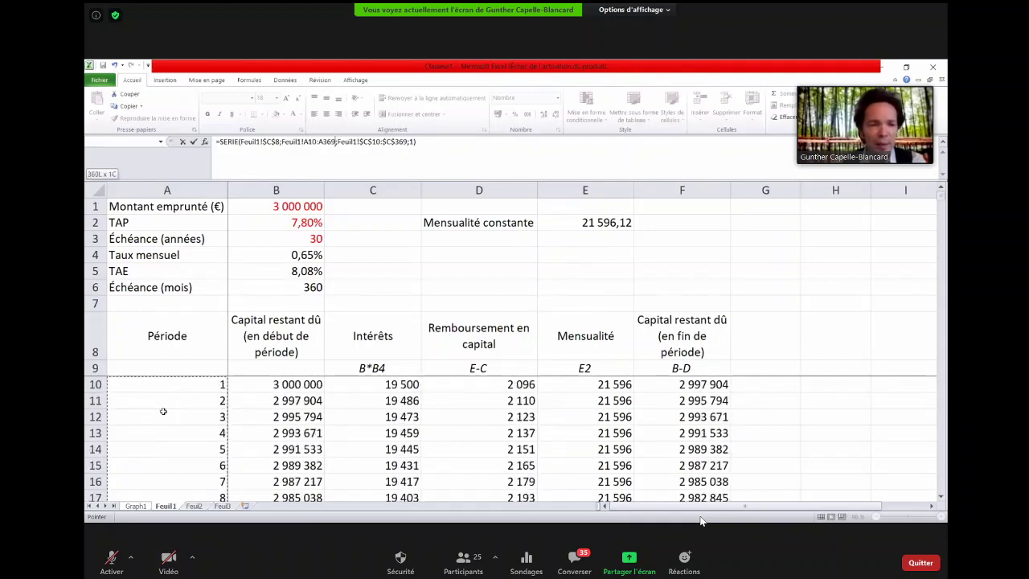
key(Return)
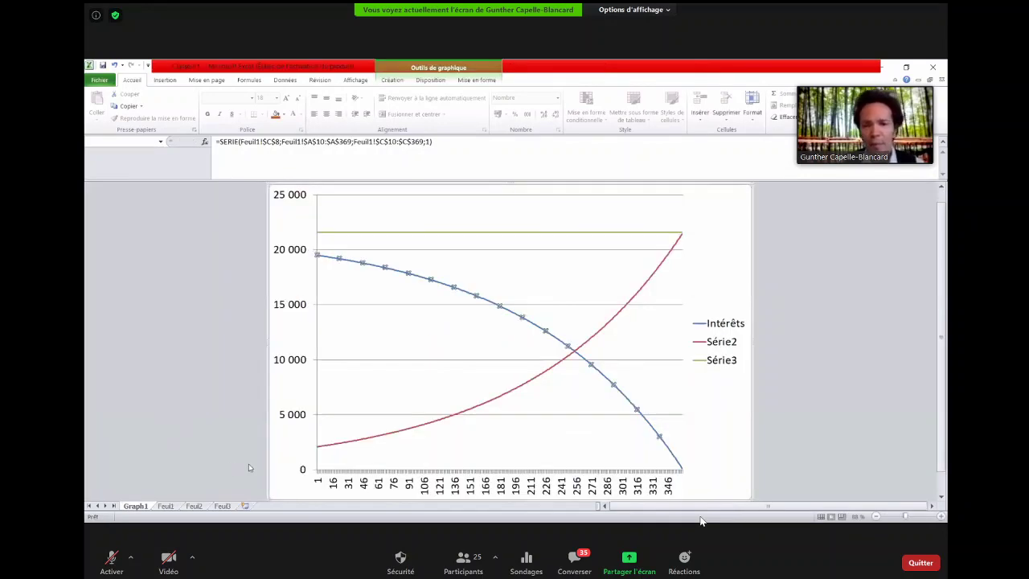
Name the rising capital repayment curve from the Remboursement en capital header in Feuil1 cell D8 via its SERIE formula.
click(685, 406)
click(611, 326)
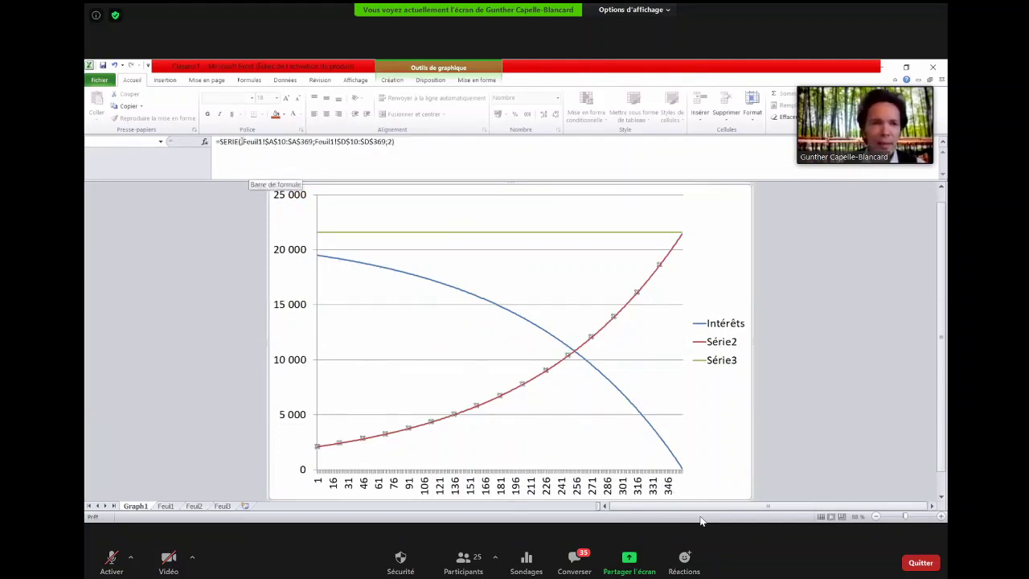
click(166, 507)
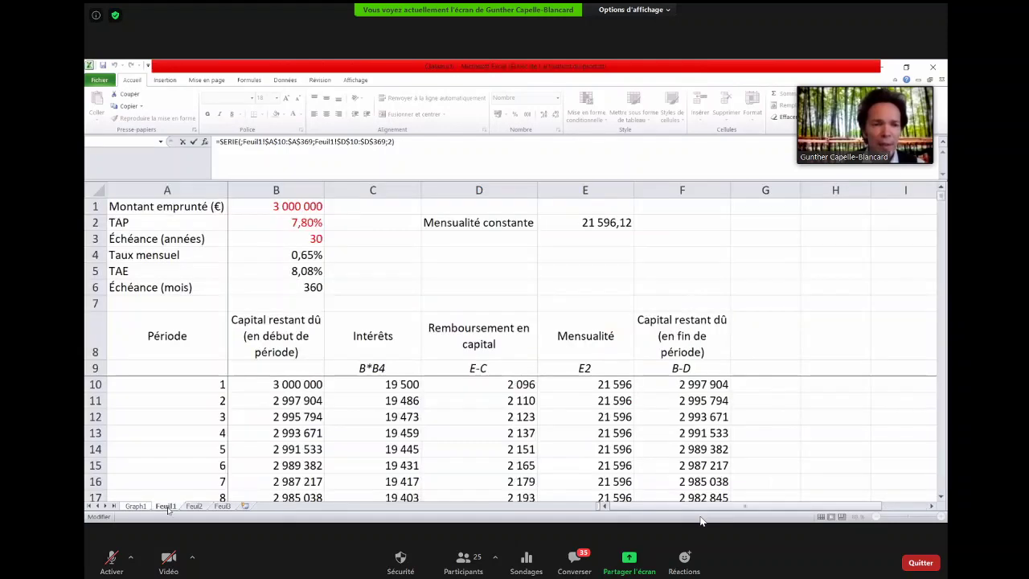
click(439, 338)
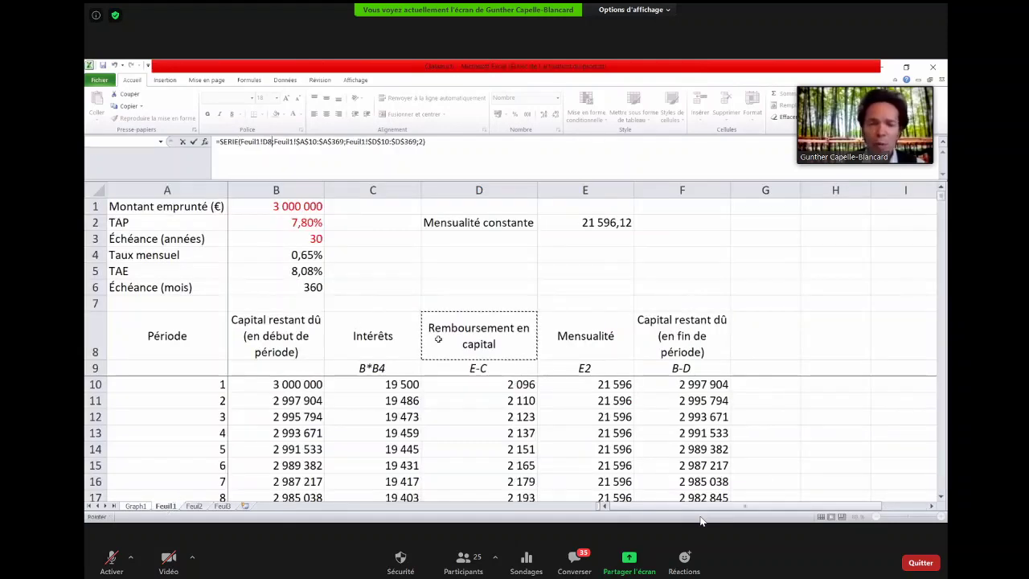
key(Return)
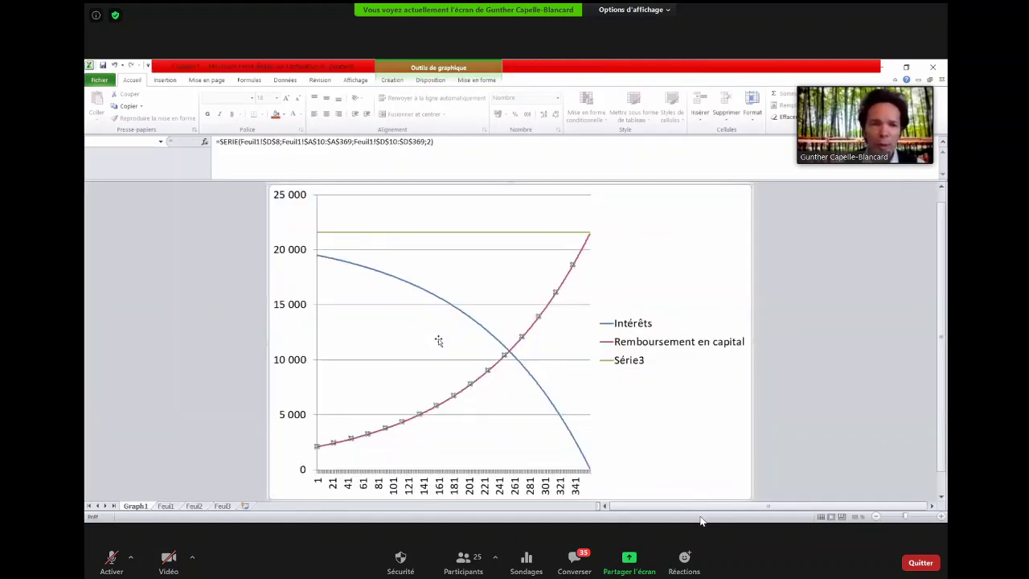
Name the flat payment line from the Mensualité header in Feuil1 cell E8 via its SERIE formula.
click(531, 237)
click(527, 234)
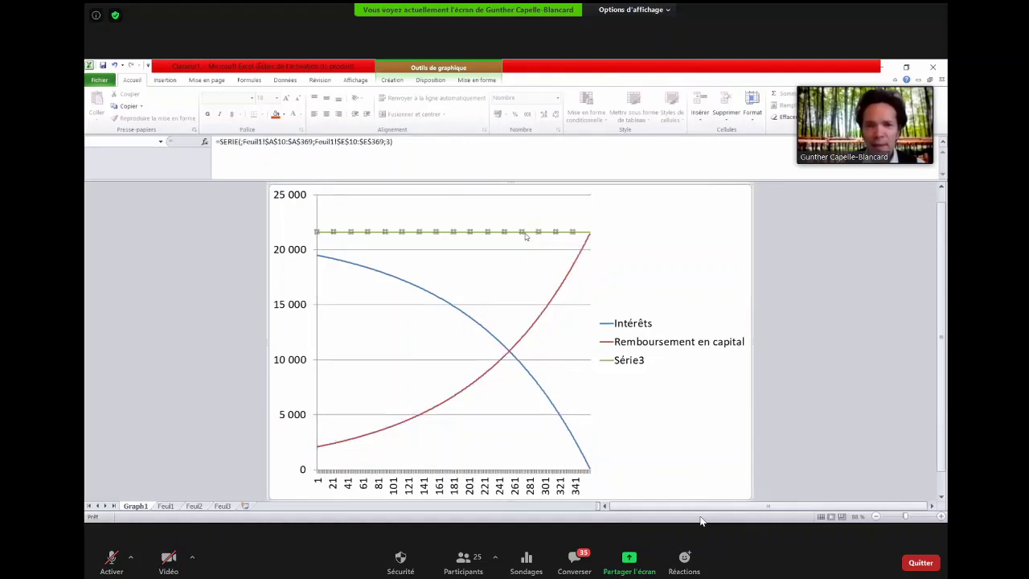
click(241, 142)
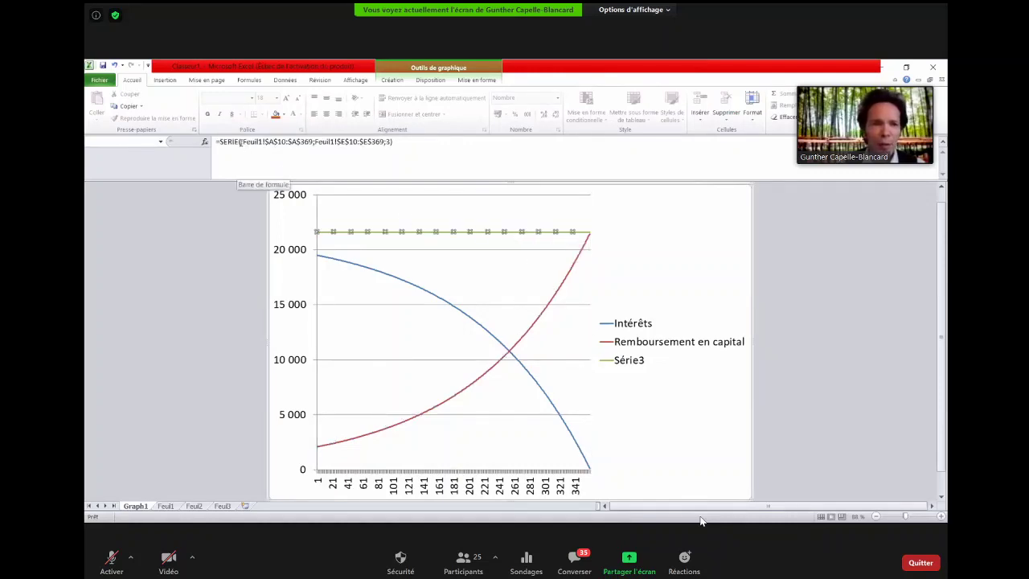
click(166, 506)
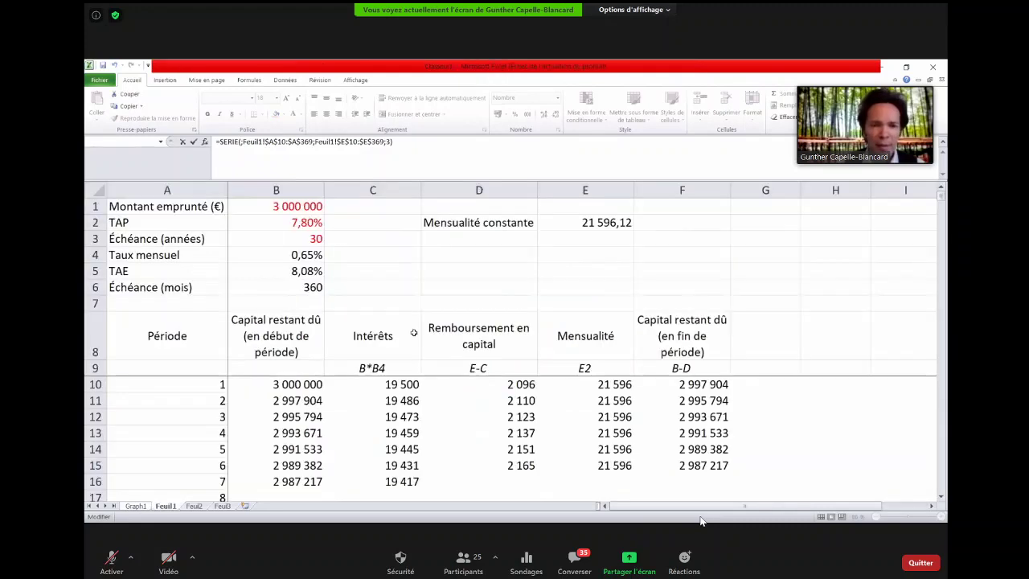
click(574, 348)
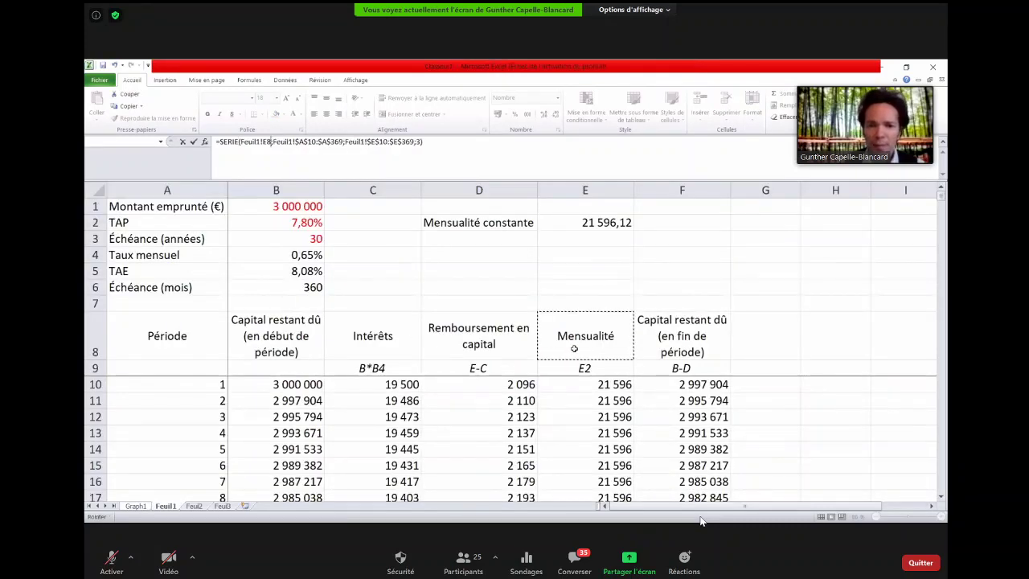
key(Return)
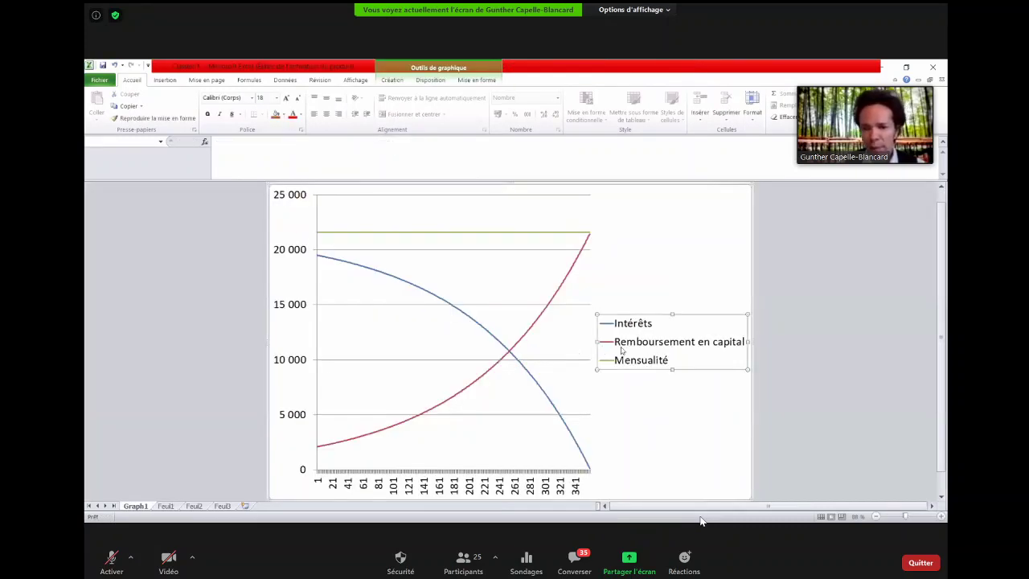
Set the chart legend's position to Bas.
right_click(621, 350)
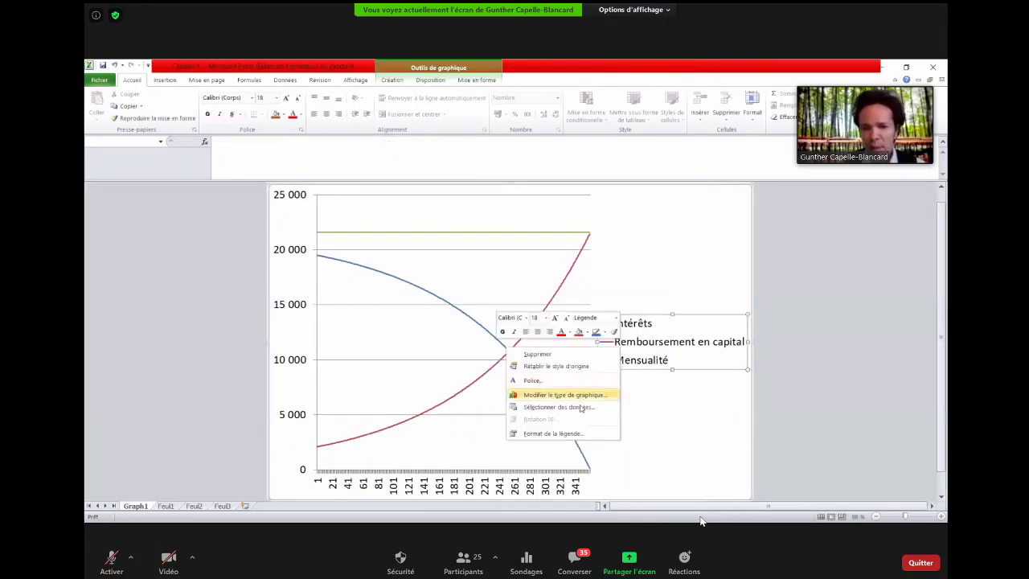
click(569, 434)
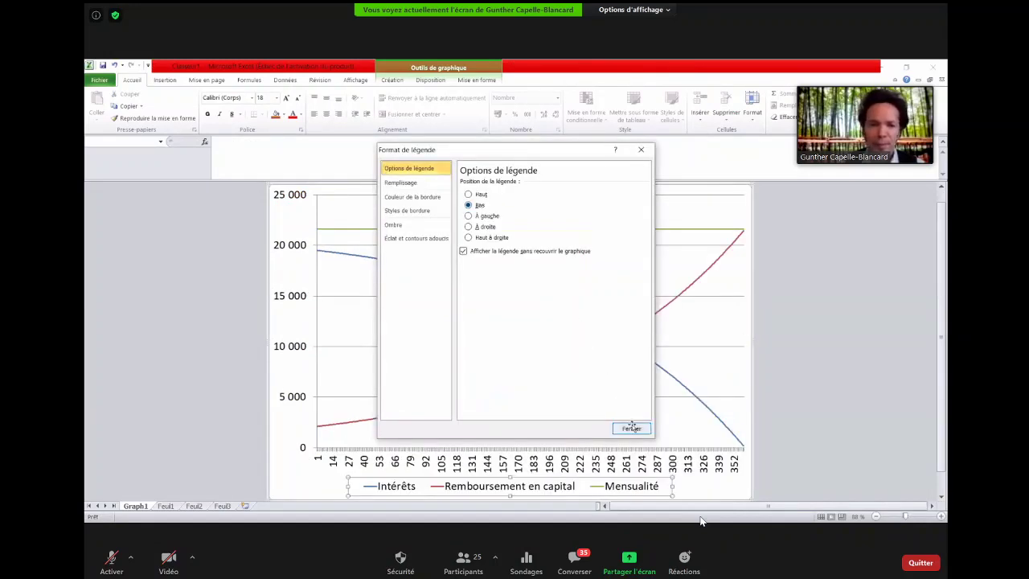
click(632, 428)
Set both the tick-mark interval and the label interval of the chart's horizontal axis to 12.
double_click(333, 460)
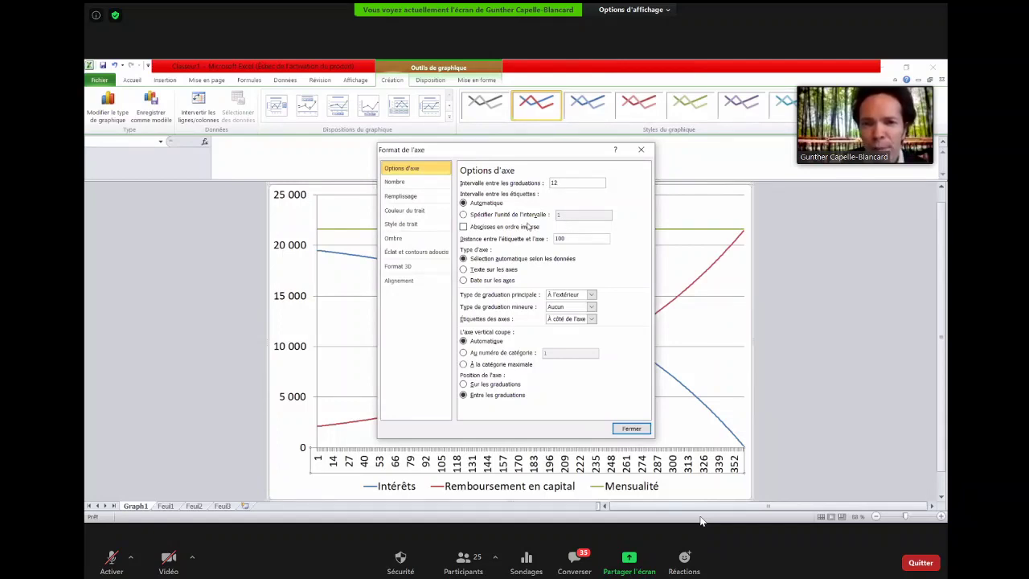
click(633, 430)
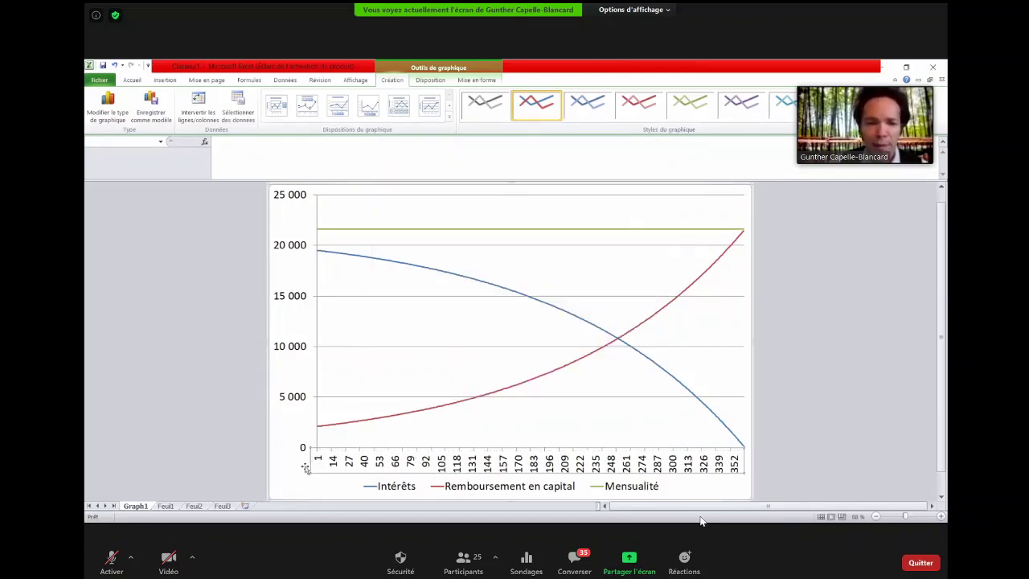
double_click(336, 464)
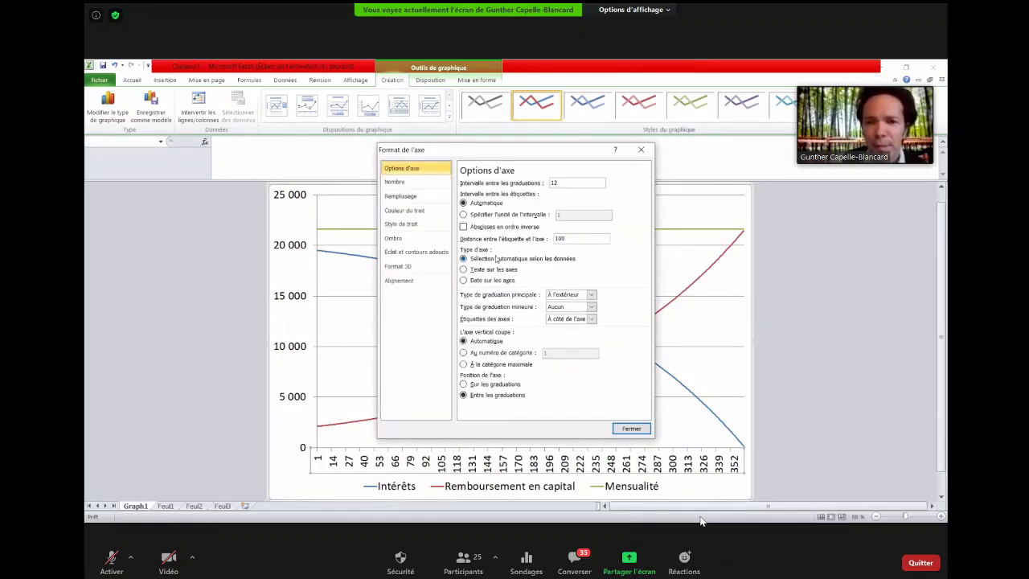
text(12)
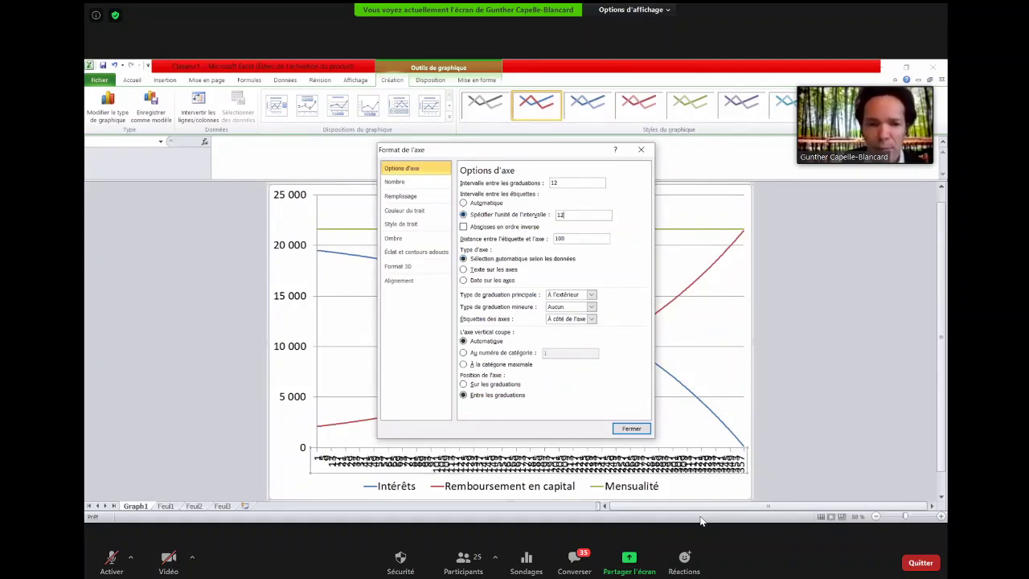
key(Return)
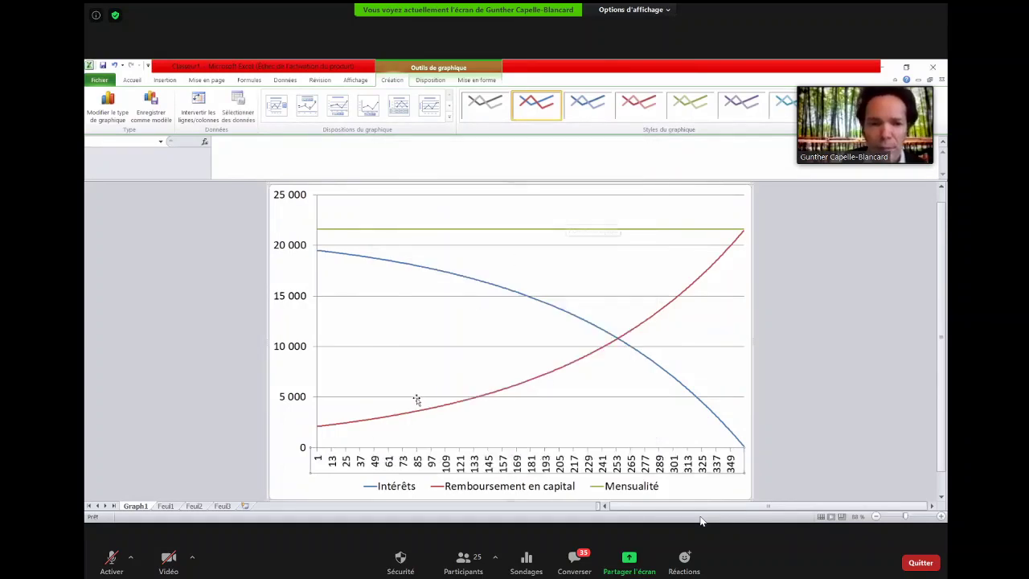
double_click(336, 464)
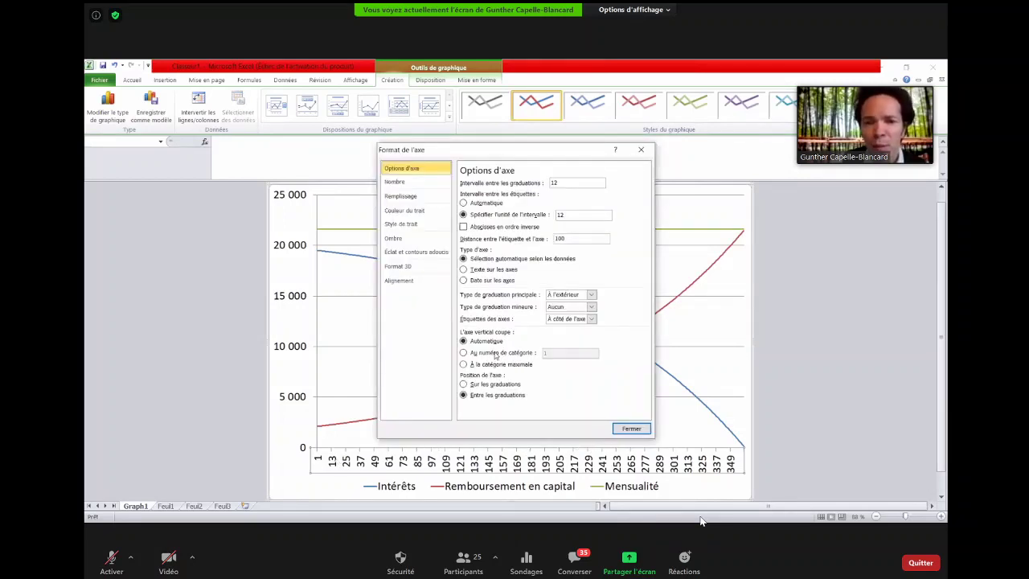
click(630, 429)
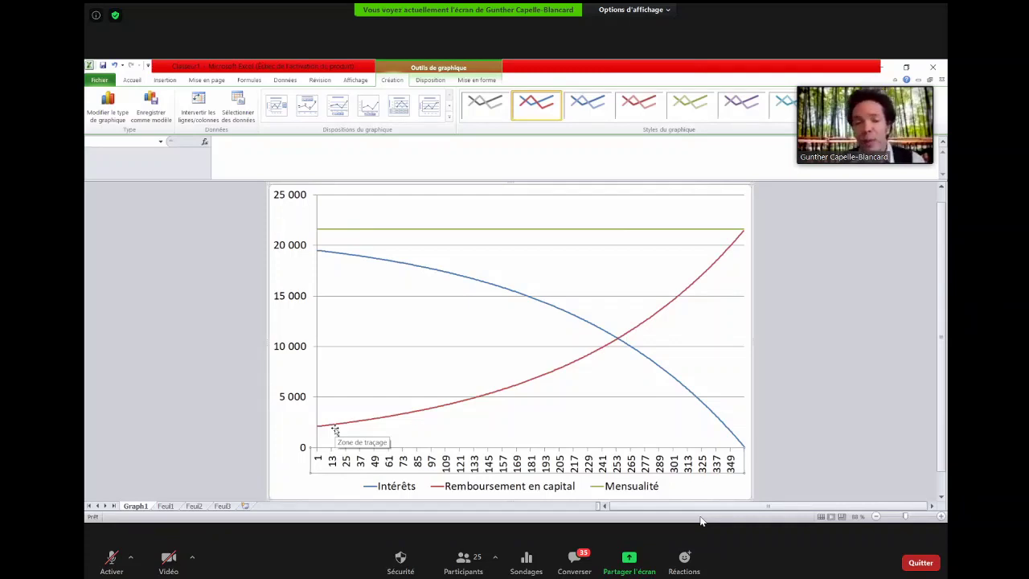
Review the loan parameters in Feuil1 up to cell A1, and look at the Graph1 chart again.
click(166, 506)
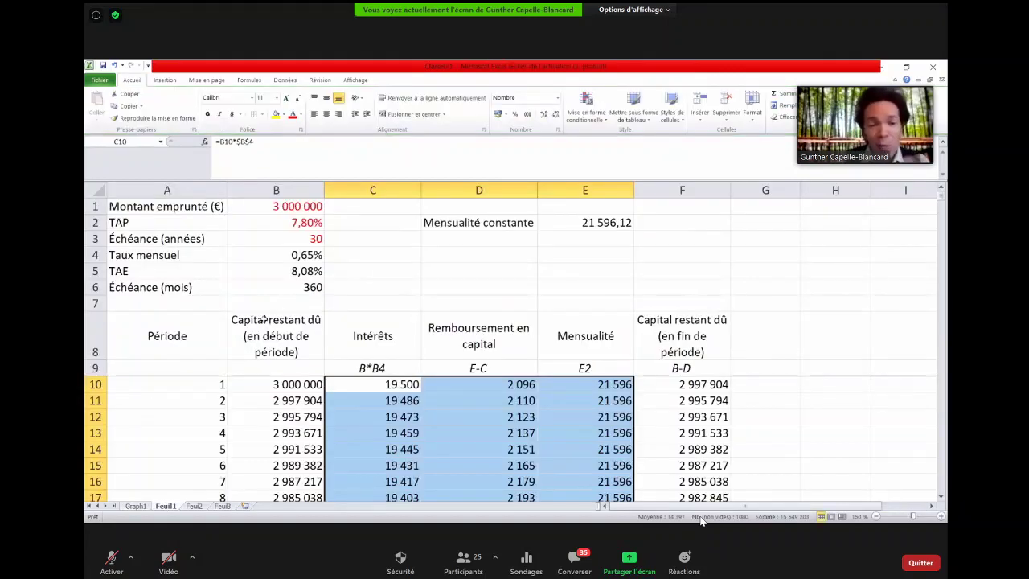
click(230, 301)
key(Left)
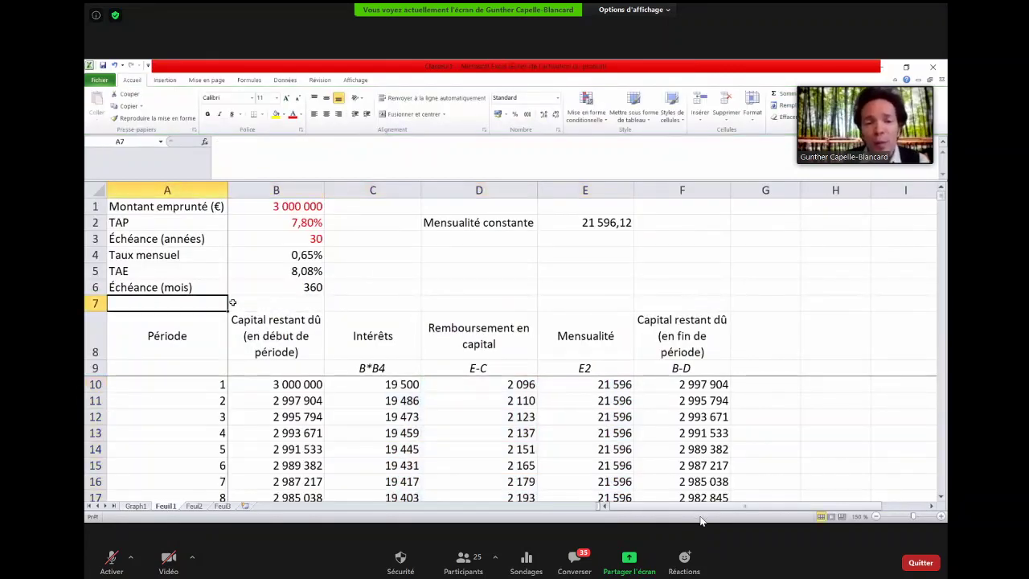
key(Up)
key(Up)
key(Up)
key(Up)
key(Up)
key(Up)
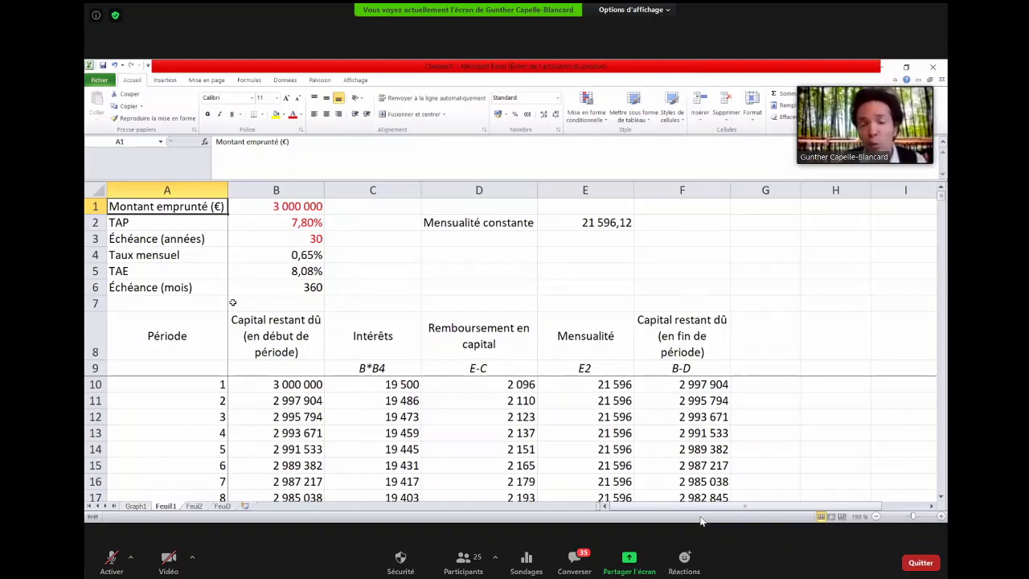
click(139, 507)
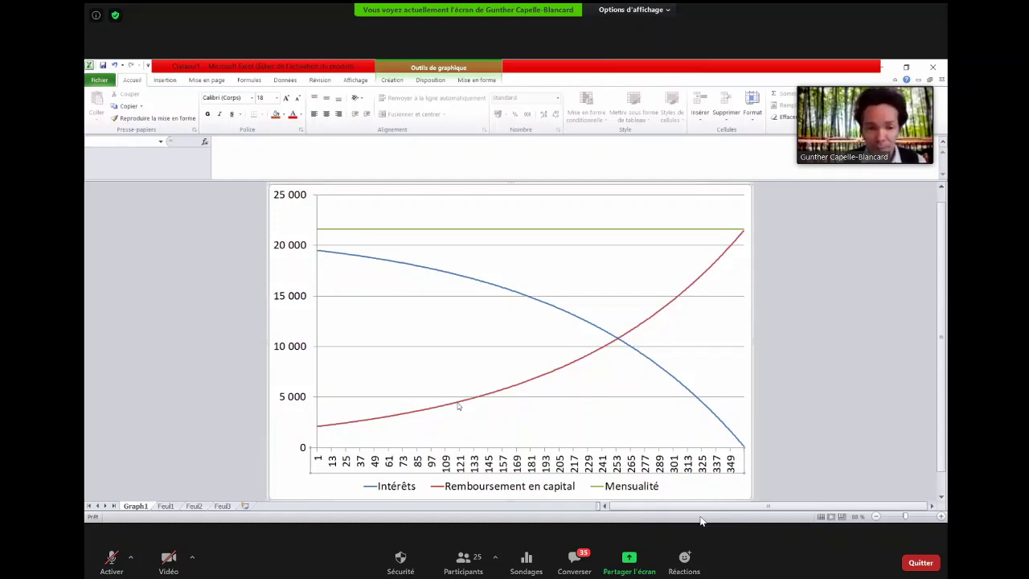
Find period 120 in row 129 of the Feuil1 amortization table and look across its values.
click(172, 507)
click(320, 400)
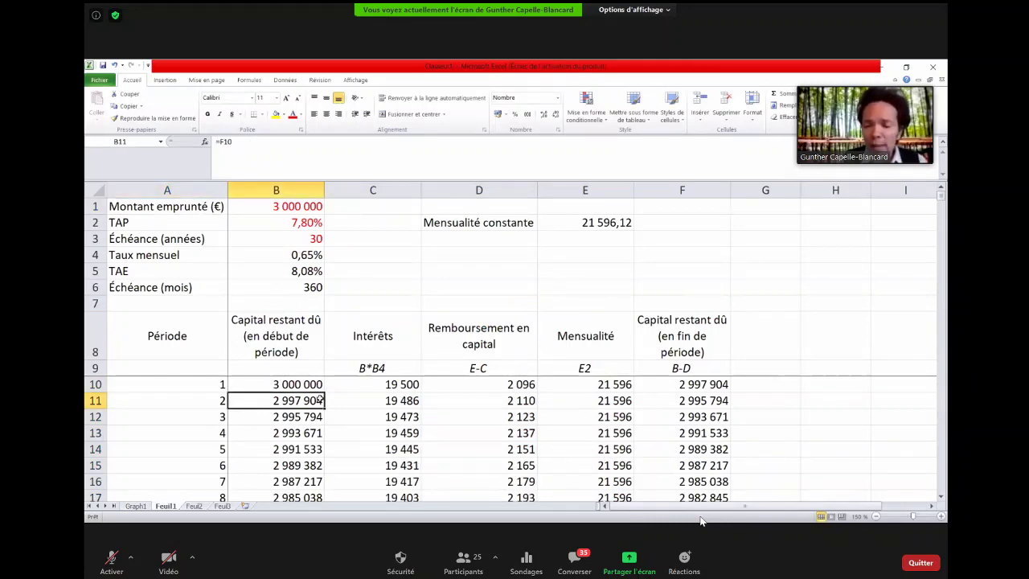
key(Page_Down)
key(Page_Down)
key(Page_Down)
key(Page_Down)
key(Page_Down)
key(Page_Down)
key(Page_Down)
key(Page_Down)
key(Page_Down)
key(Page_Down)
key(Page_Down)
key(Page_Down)
key(Page_Down)
key(Page_Down)
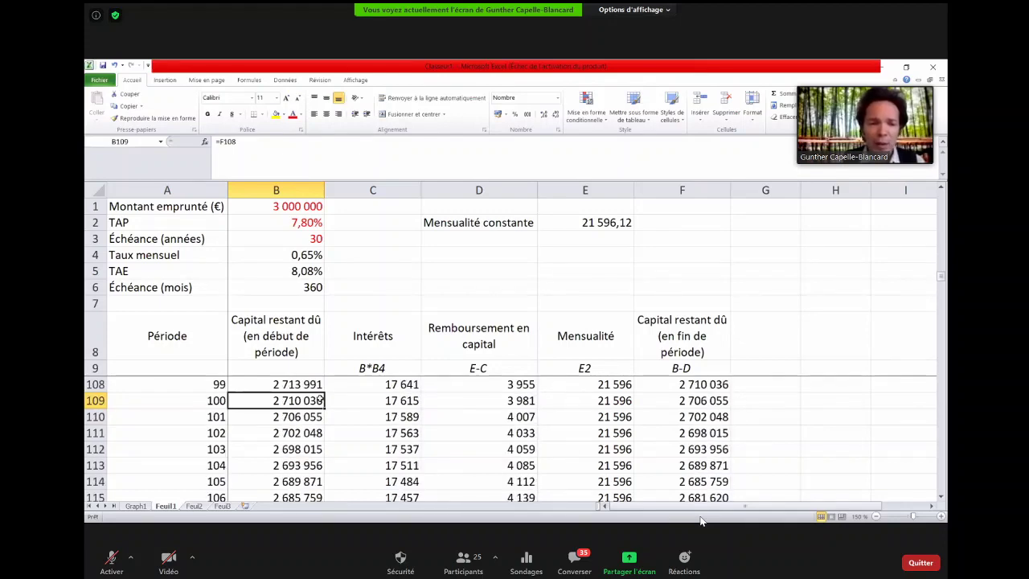
key(Page_Down)
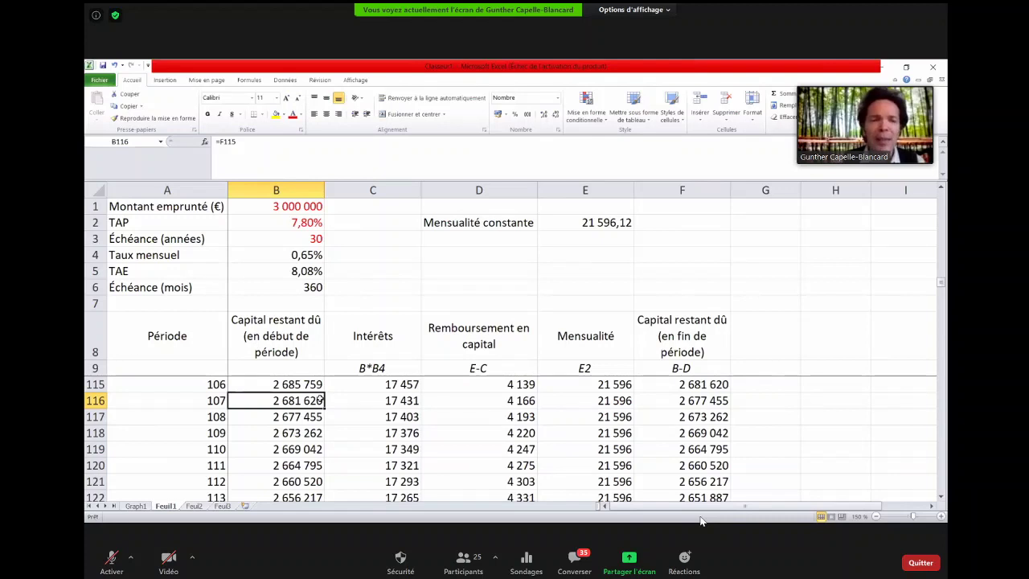
key(Page_Down)
key(Down)
key(Down)
key(Down)
key(Down)
key(Down)
key(Down)
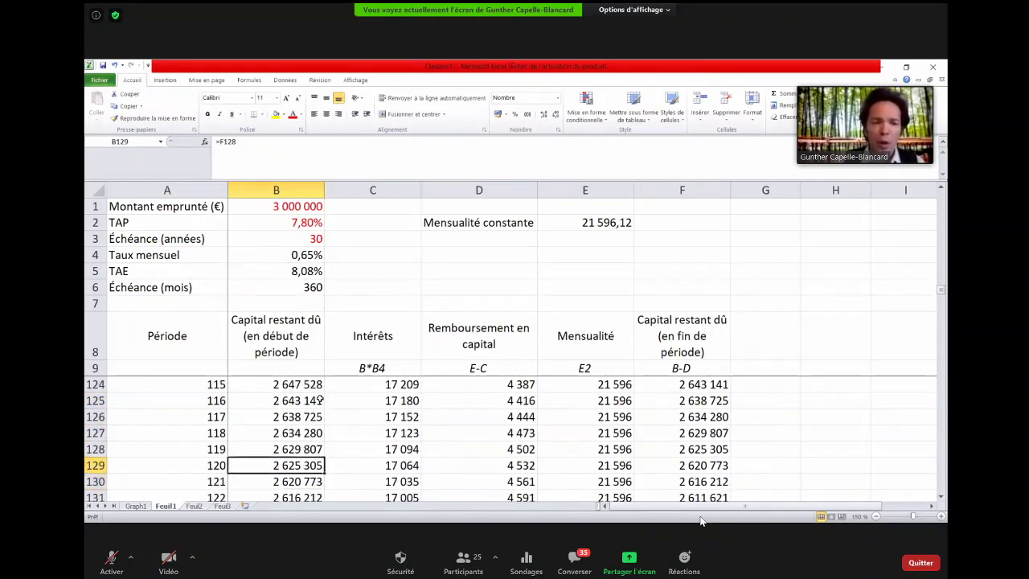
key(Right)
key(Right)
key(Right)
key(Right)
key(Right)
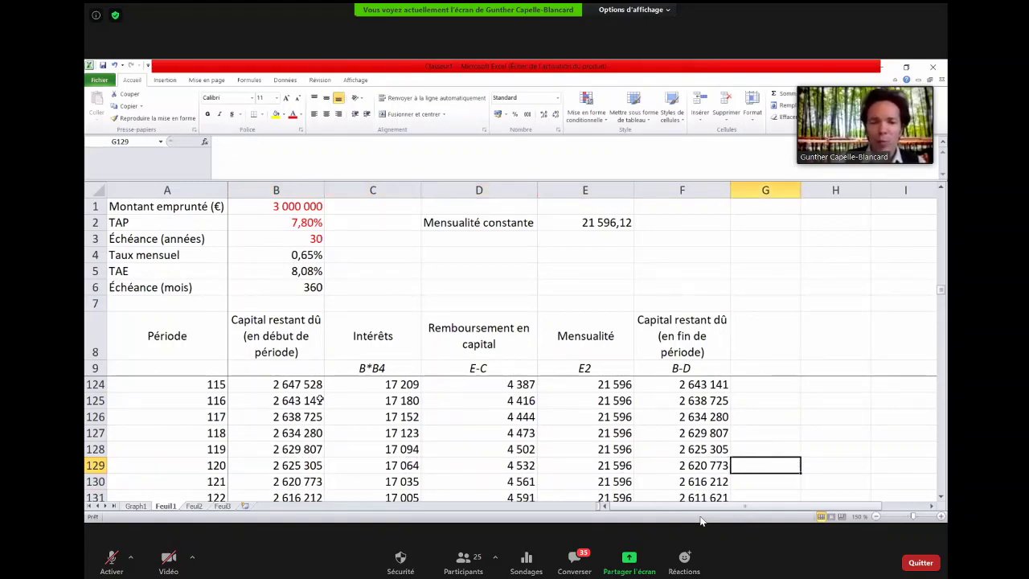
key(Right)
key(Left)
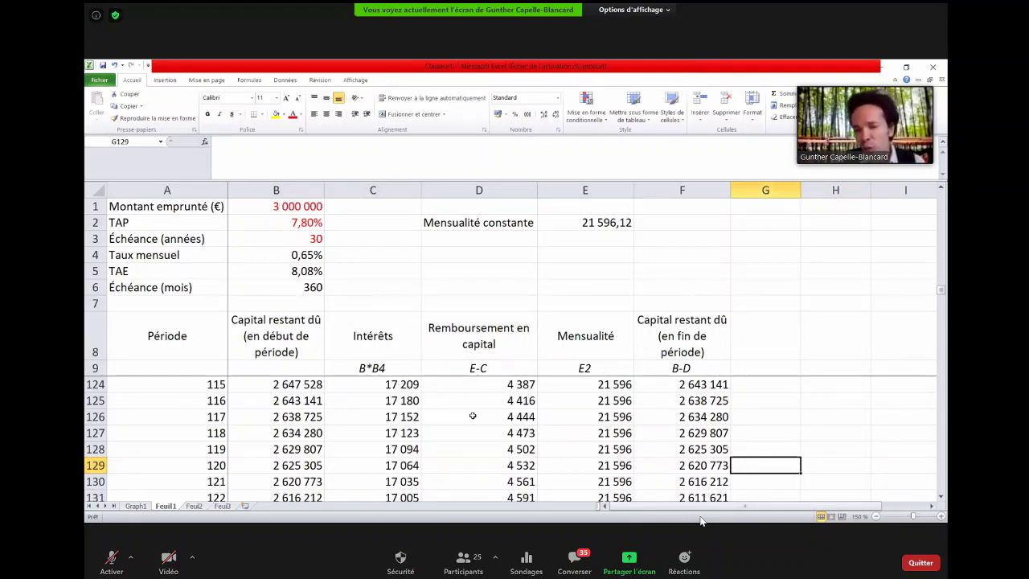
Select the Mensualité values from E129 up to E117 to read their sum.
click(596, 460)
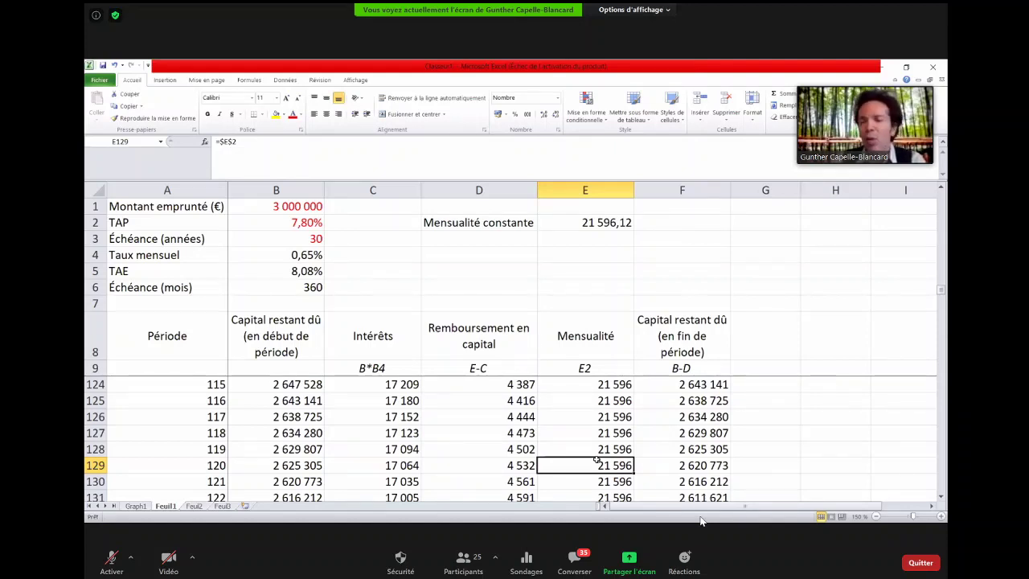
key(shift+Up)
key(shift+Up)
key(shift+Up)
key(shift+Up)
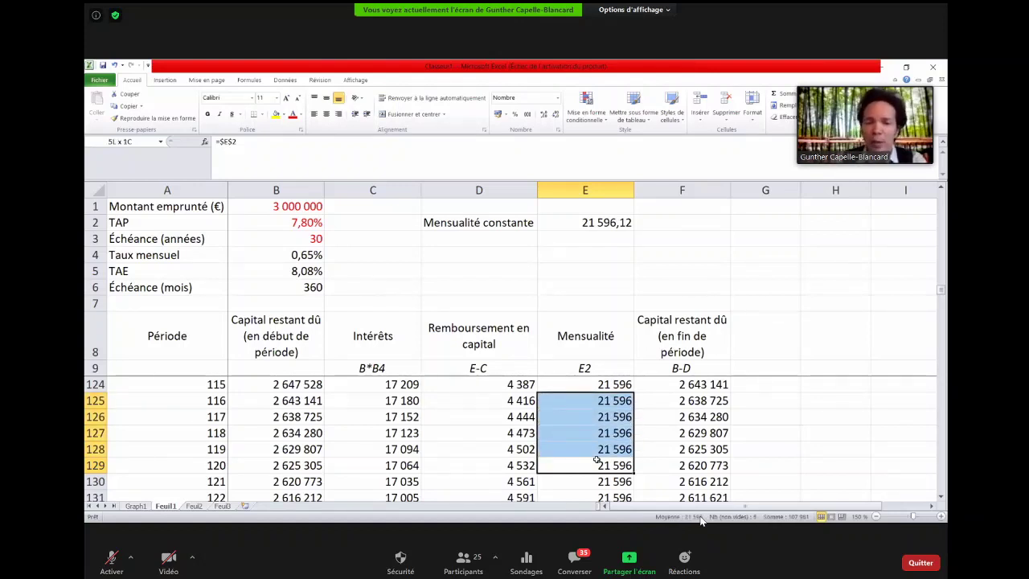
key(shift+Up)
key(shift+Up)
key(shift+Up)
key(shift+Up)
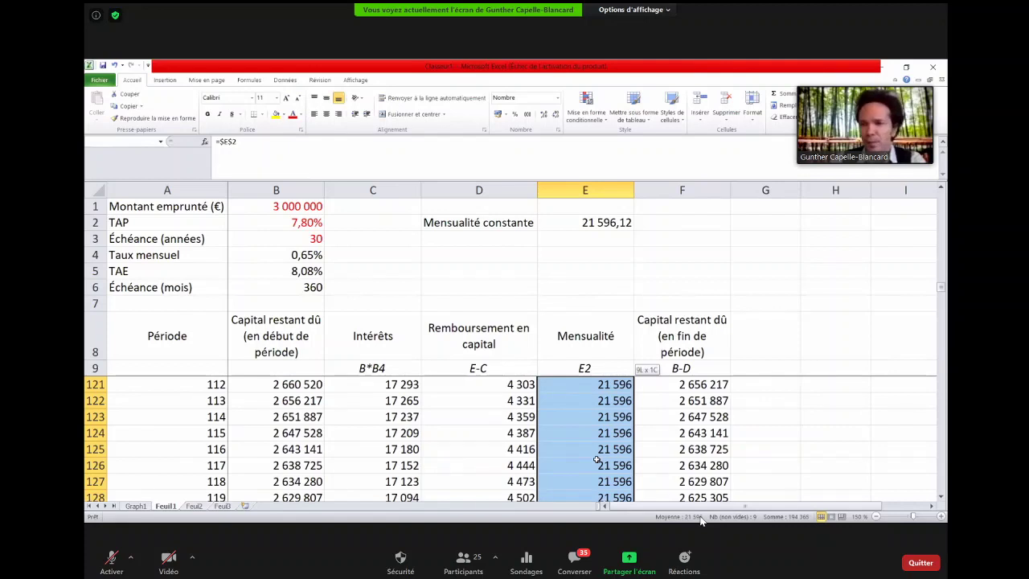
key(shift+Up)
key(shift+Up)
key(shift+Up)
key(shift+Up)
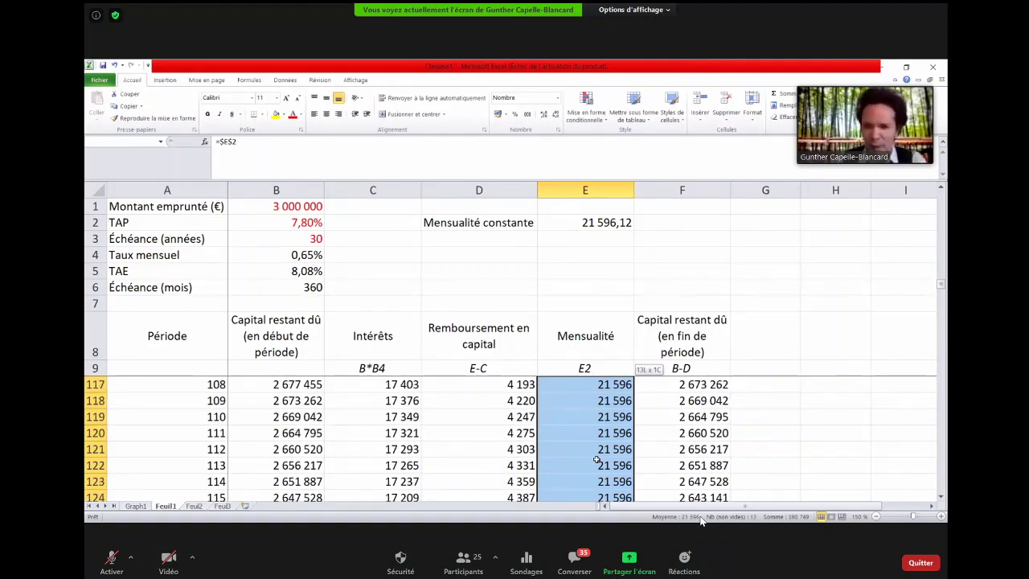
Select the Remboursement en capital values from D129 up to D117 to read their sum.
key(Left)
key(Down)
key(Down)
key(Down)
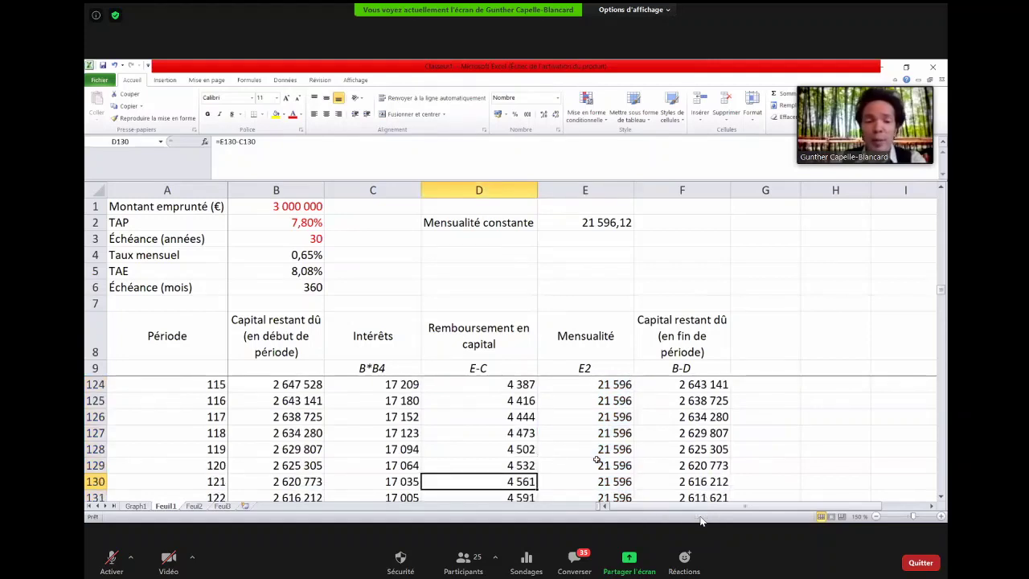
key(Up)
key(Up)
key(Up)
key(shift+Up)
key(shift+Up)
key(shift+Up)
key(shift+Up)
key(shift+Up)
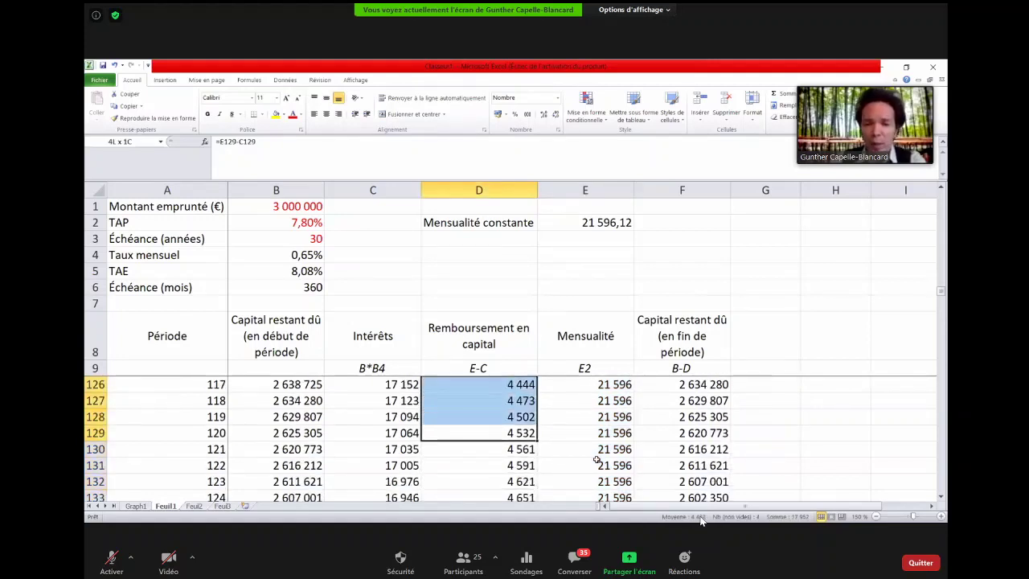
key(shift+Up)
key(shift+Up)
key(shift+Up)
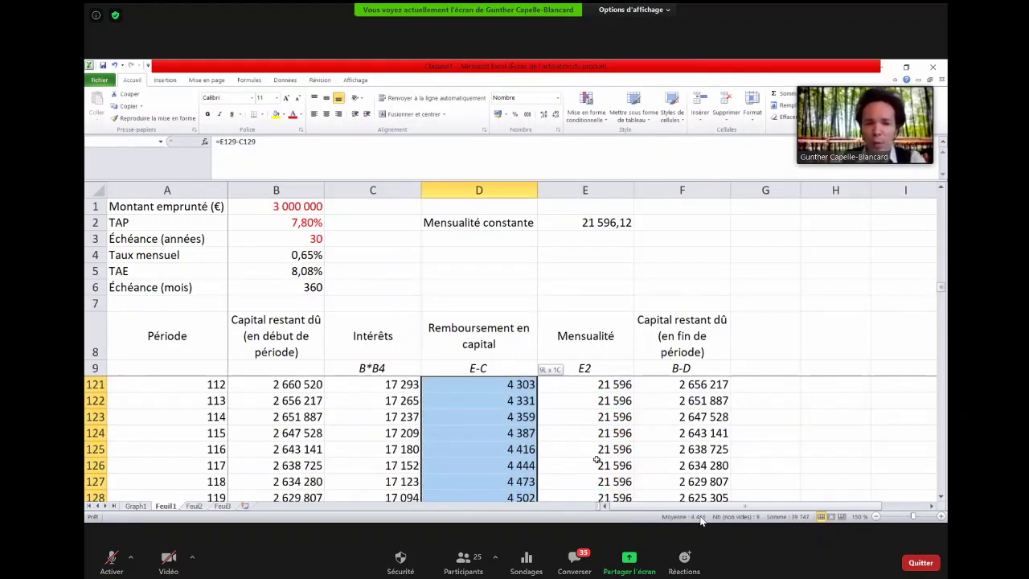
key(shift+Up)
key(shift+Up)
key(shift+Up)
key(shift+Up)
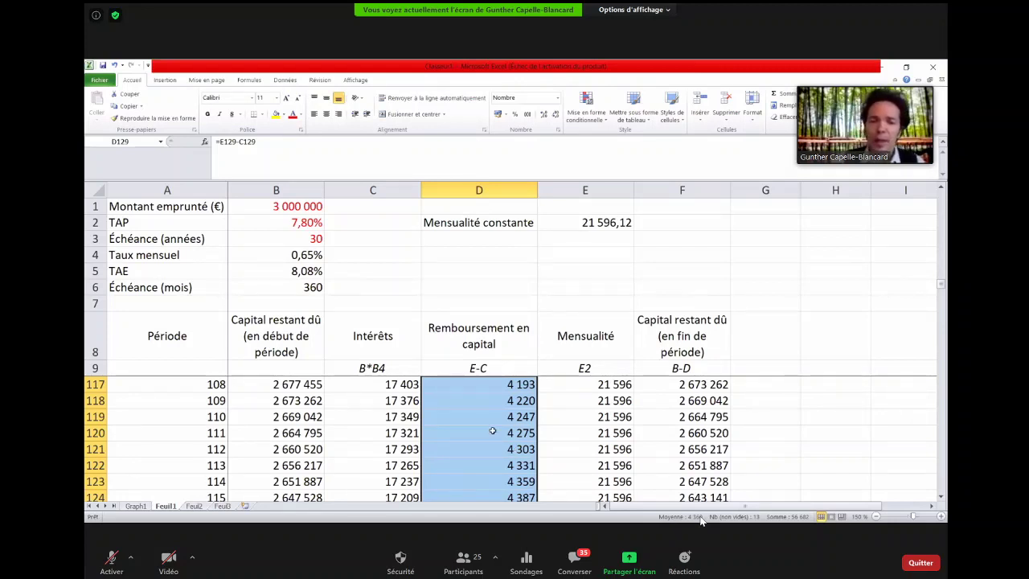
Return to cell A1 and save the workbook in the Documents folder under the name Exemple5-5.
click(388, 395)
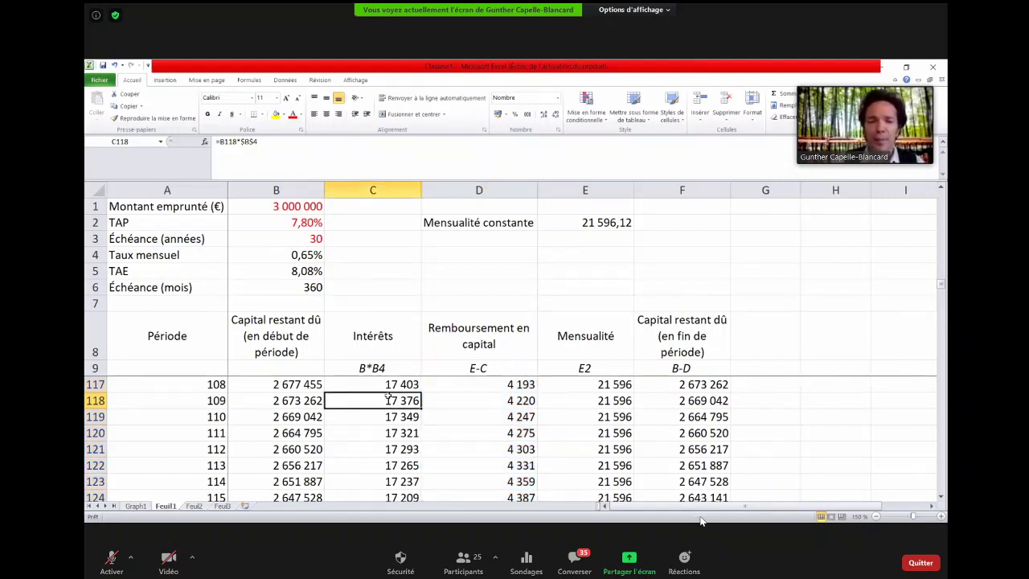
click(138, 207)
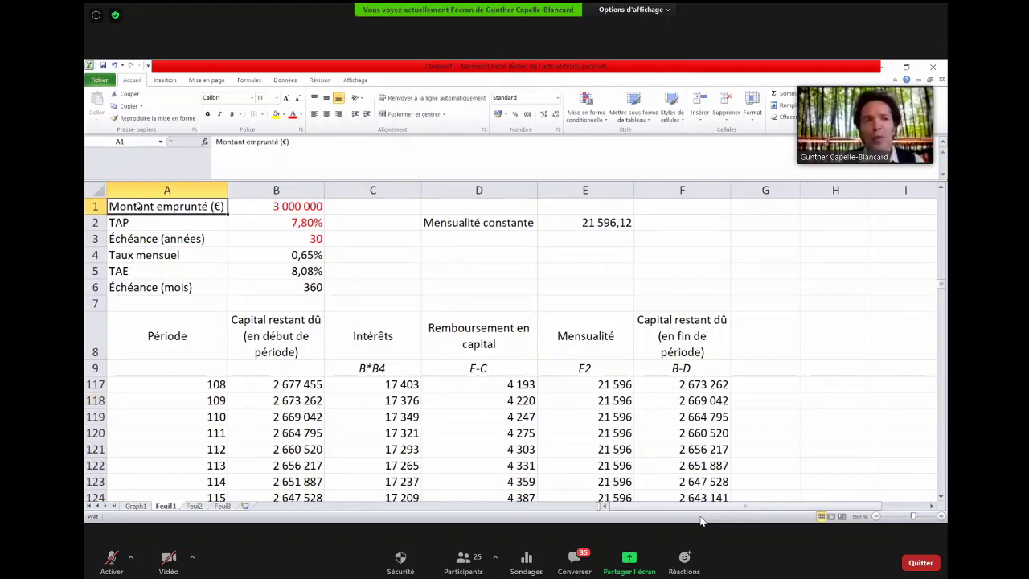
click(100, 80)
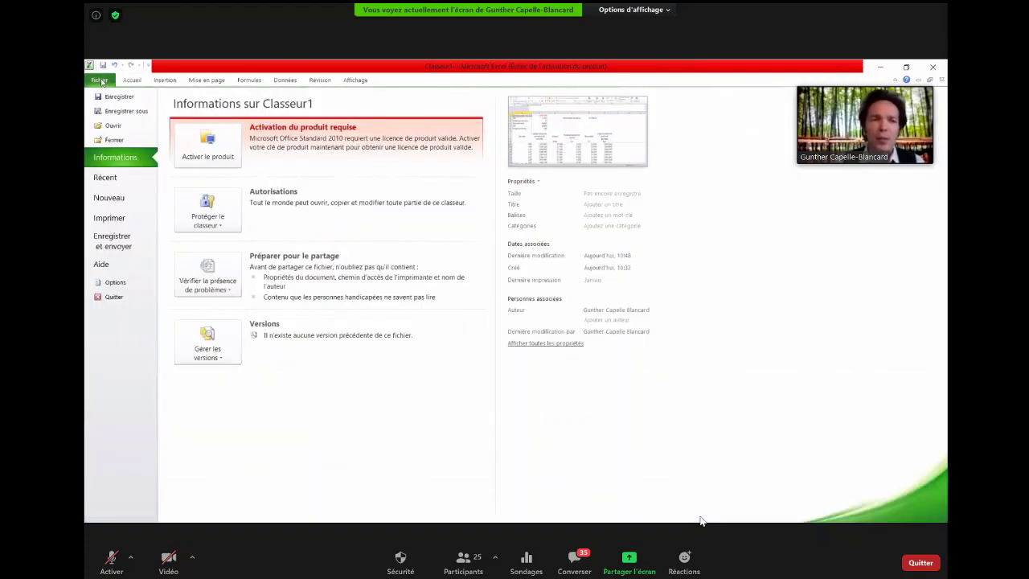
key(Escape)
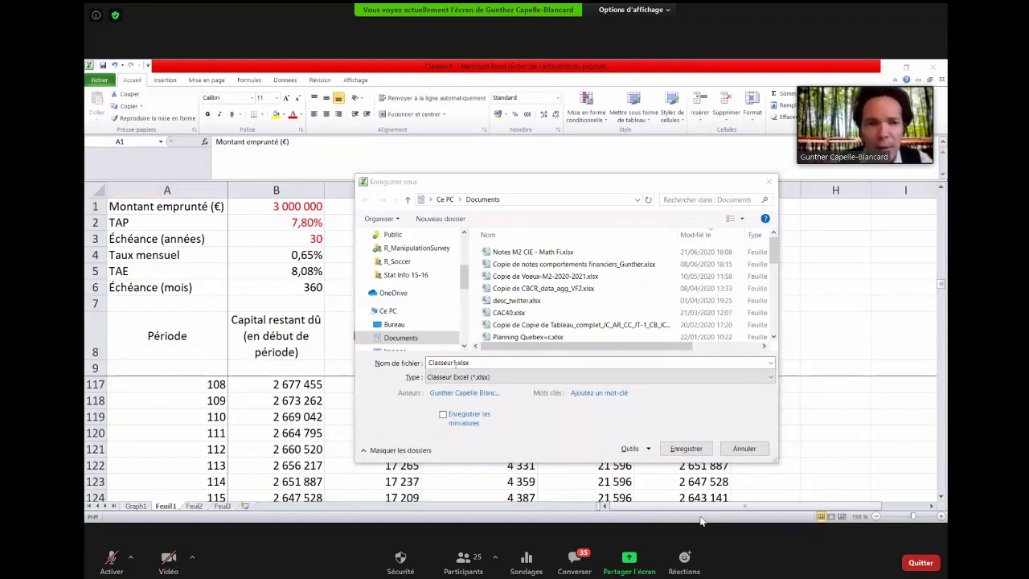
text(Exemple5-5)
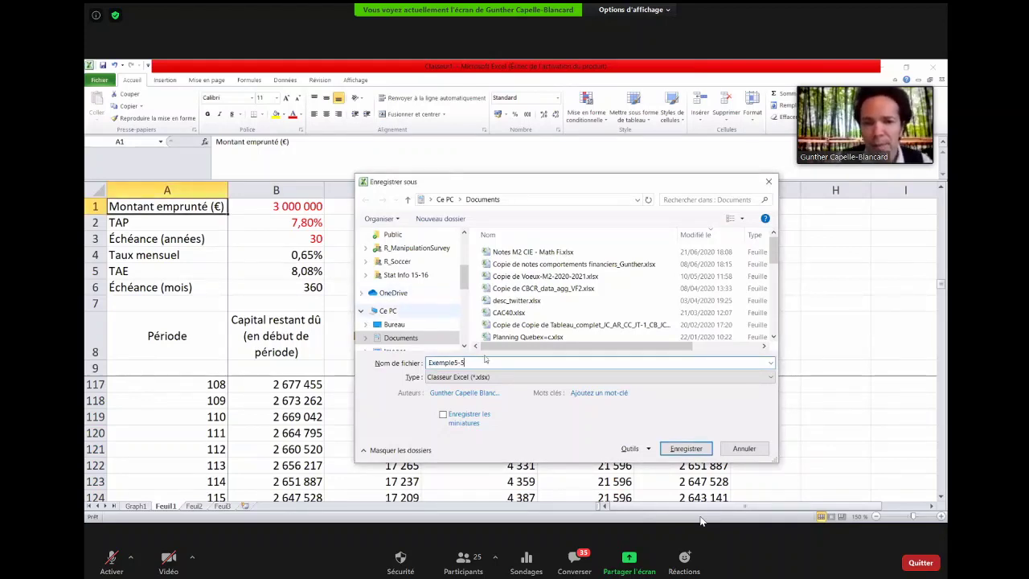
click(686, 450)
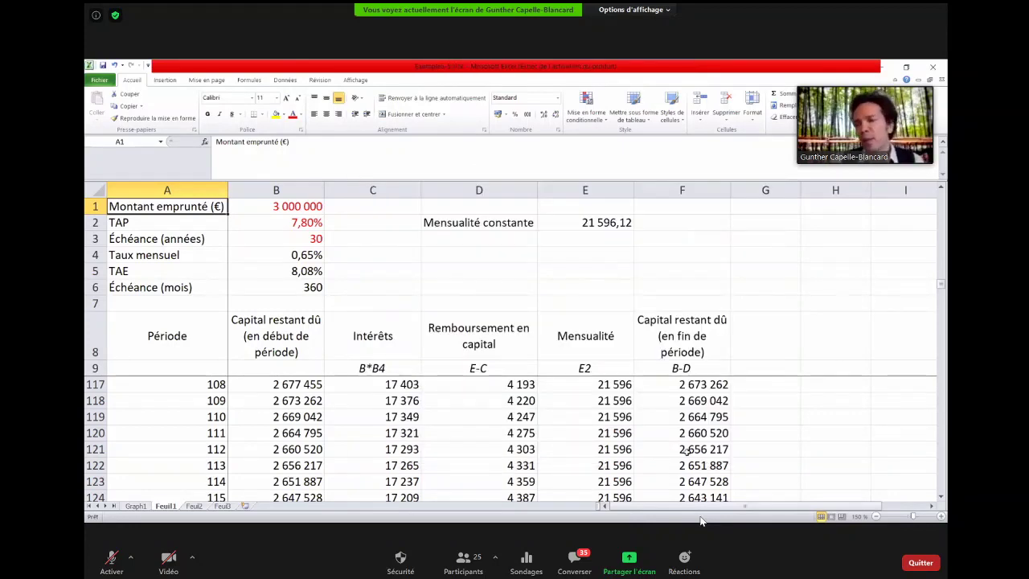